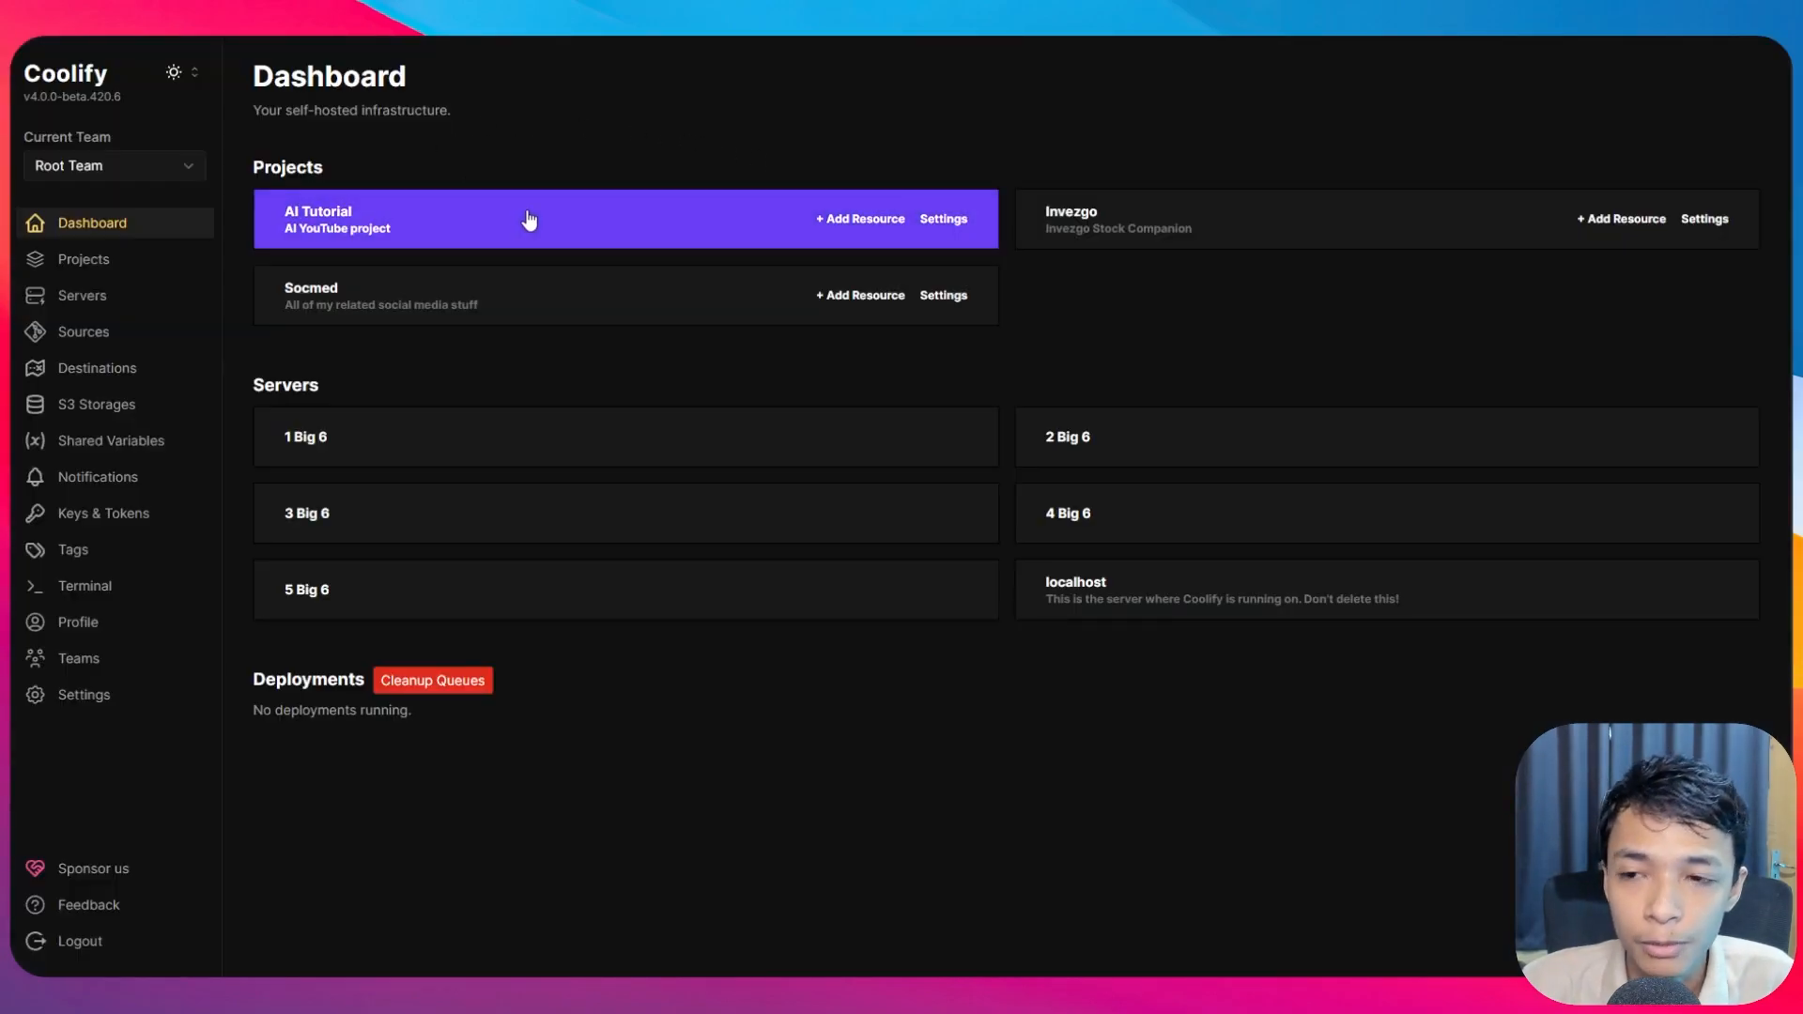
# - Add a new Docker Image resource to the AI Tutorial project's production environment on the localhost server
pyautogui.click(529, 217)
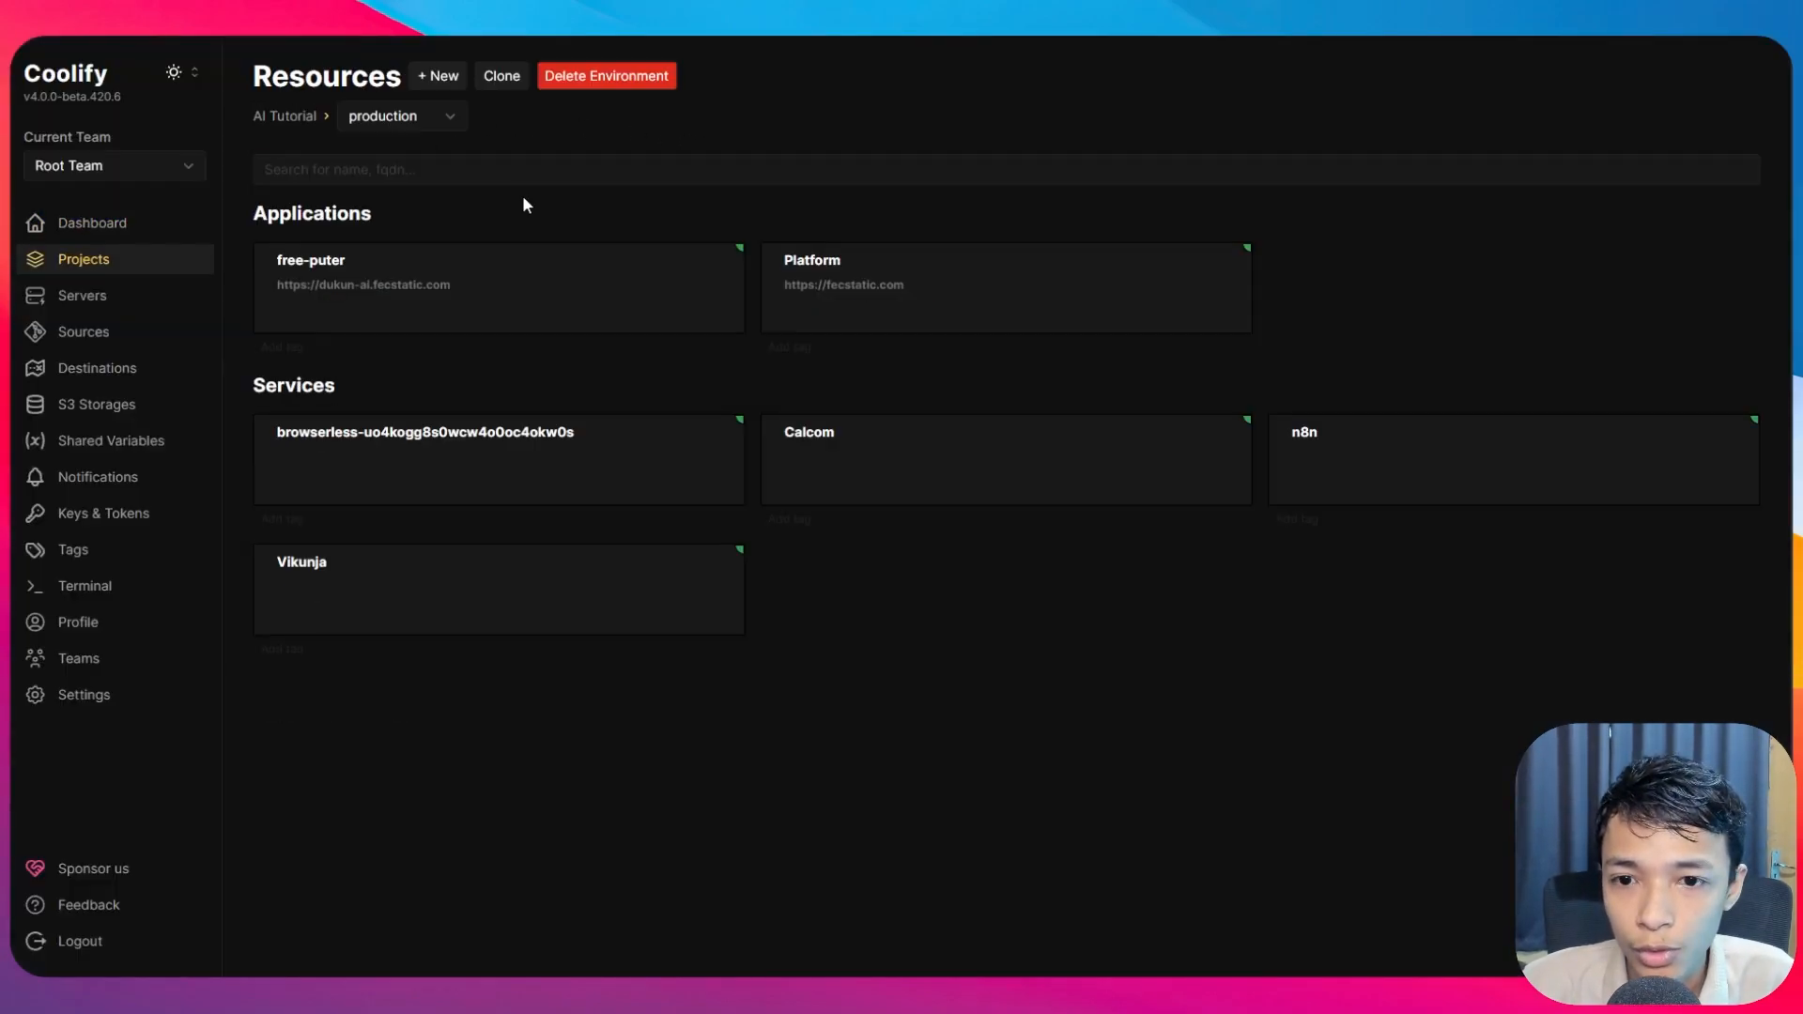
pyautogui.click(437, 82)
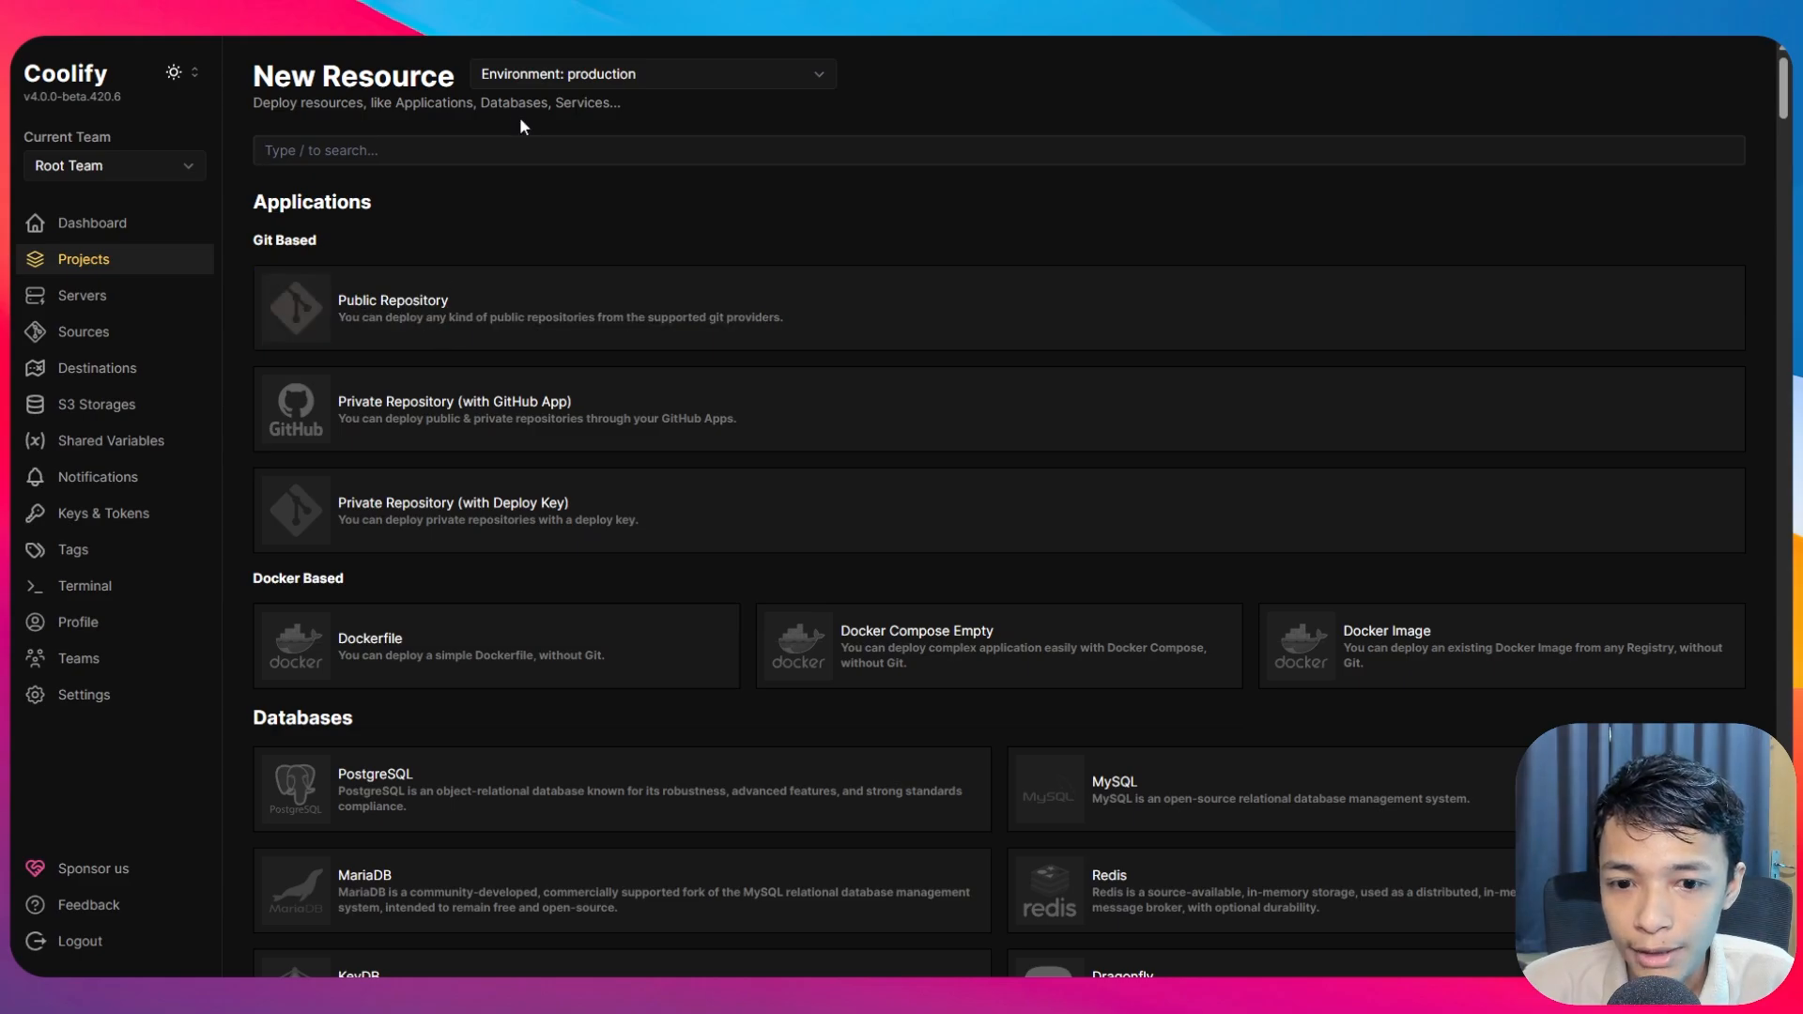
pyautogui.click(1406, 657)
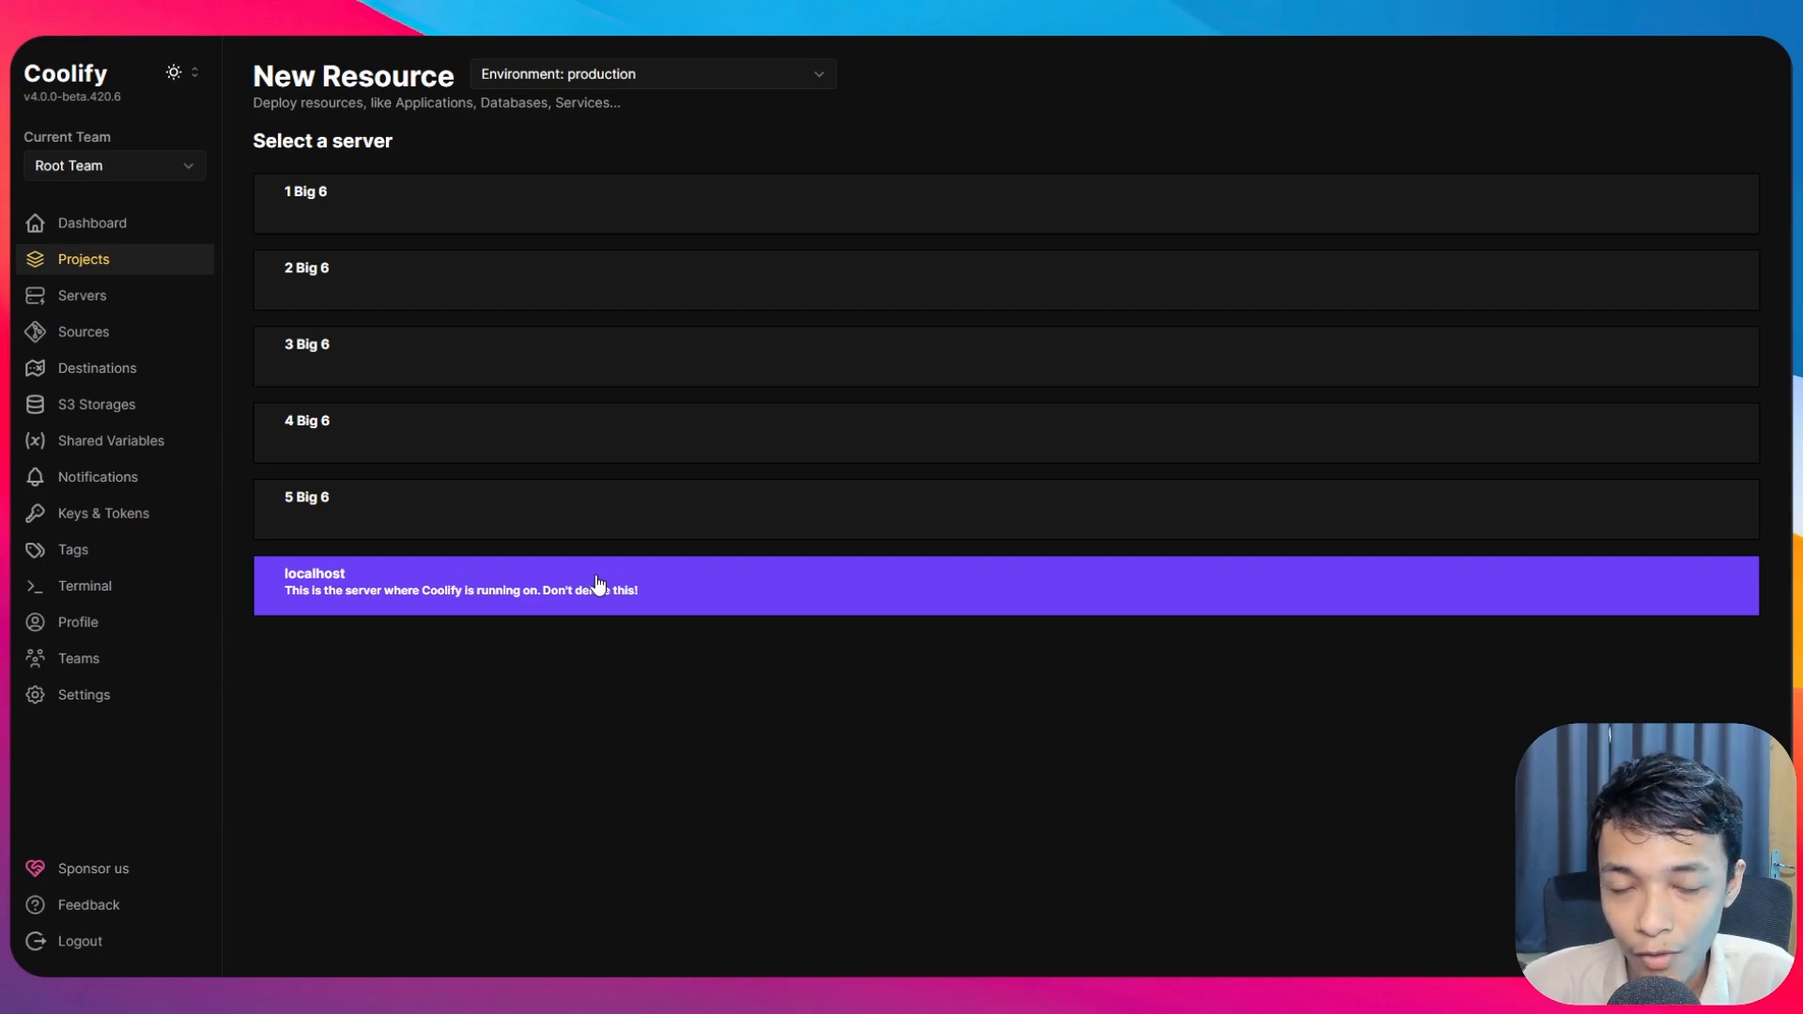
pyautogui.click(534, 595)
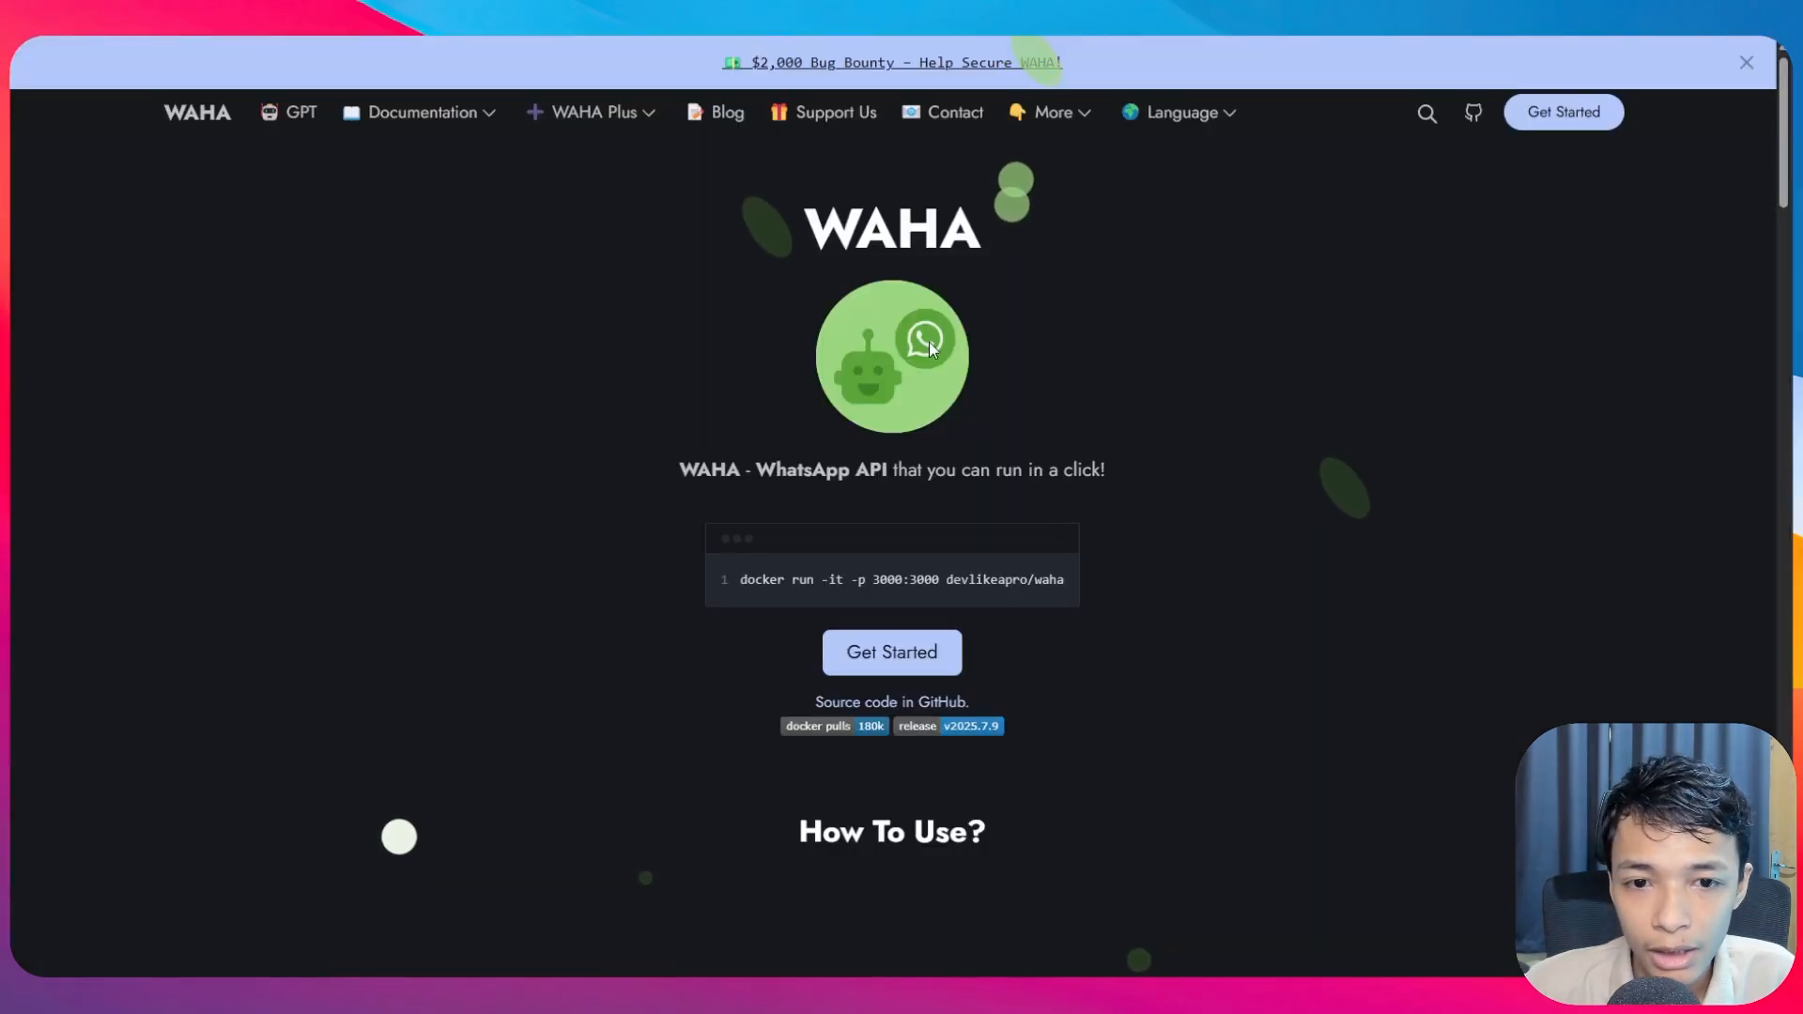
# - Copy the image name devlikeapro/waha from the WAHA website's docker run command and save it as the new application's Docker image in Coolify
pyautogui.moveTo(772, 230); pyautogui.dragTo(1024, 240)
pyautogui.click(715, 223)
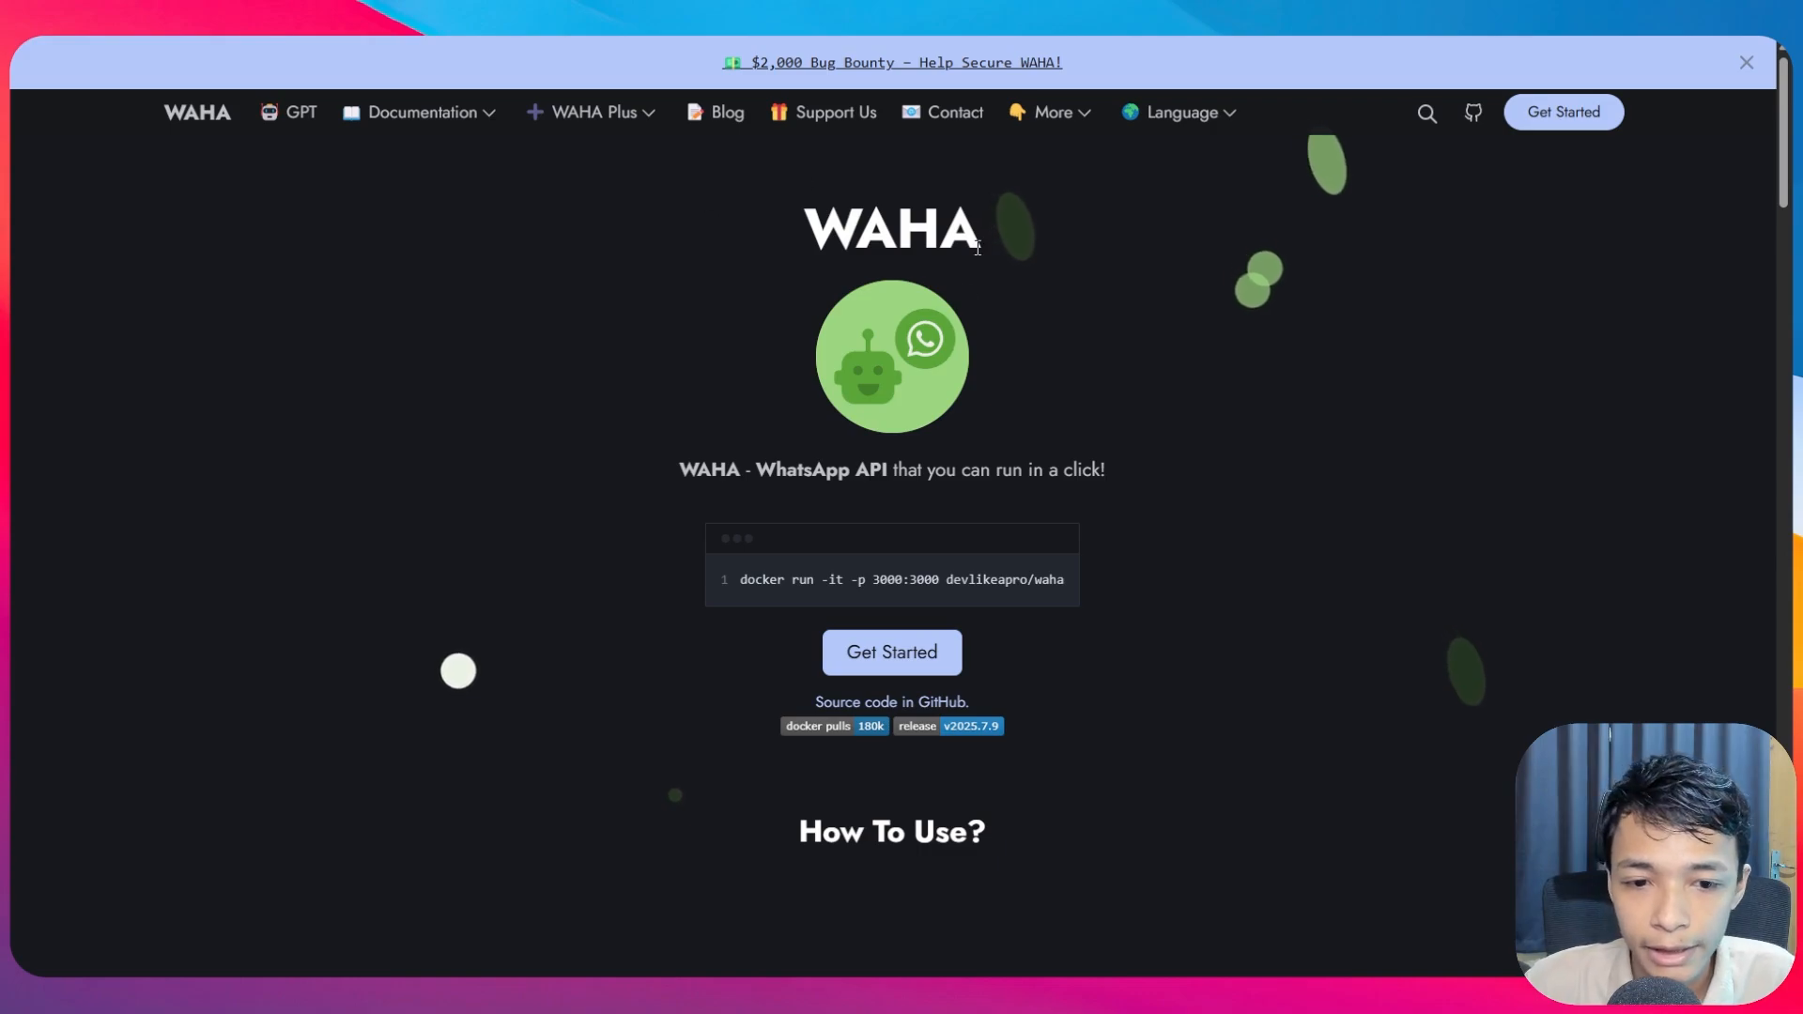
pyautogui.moveTo(946, 580); pyautogui.dragTo(1079, 587)
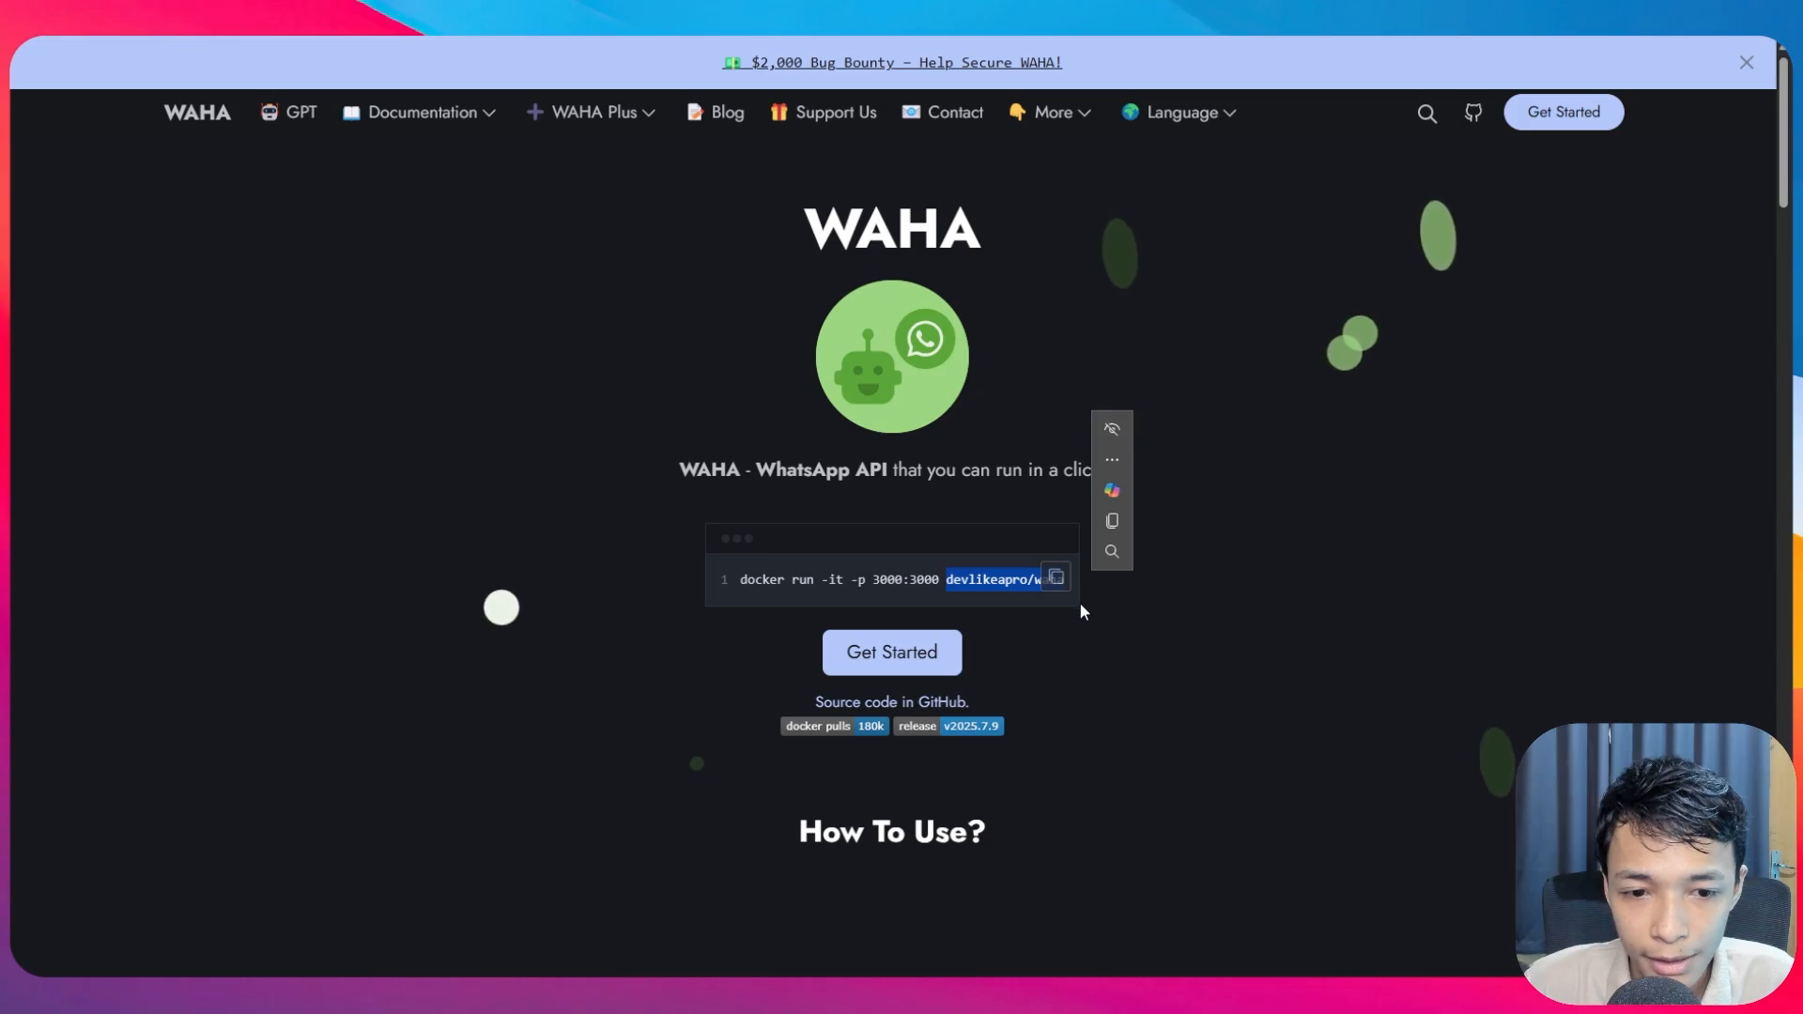
pyautogui.hotkey('ctrl', 'c')
pyautogui.click(13, 143)
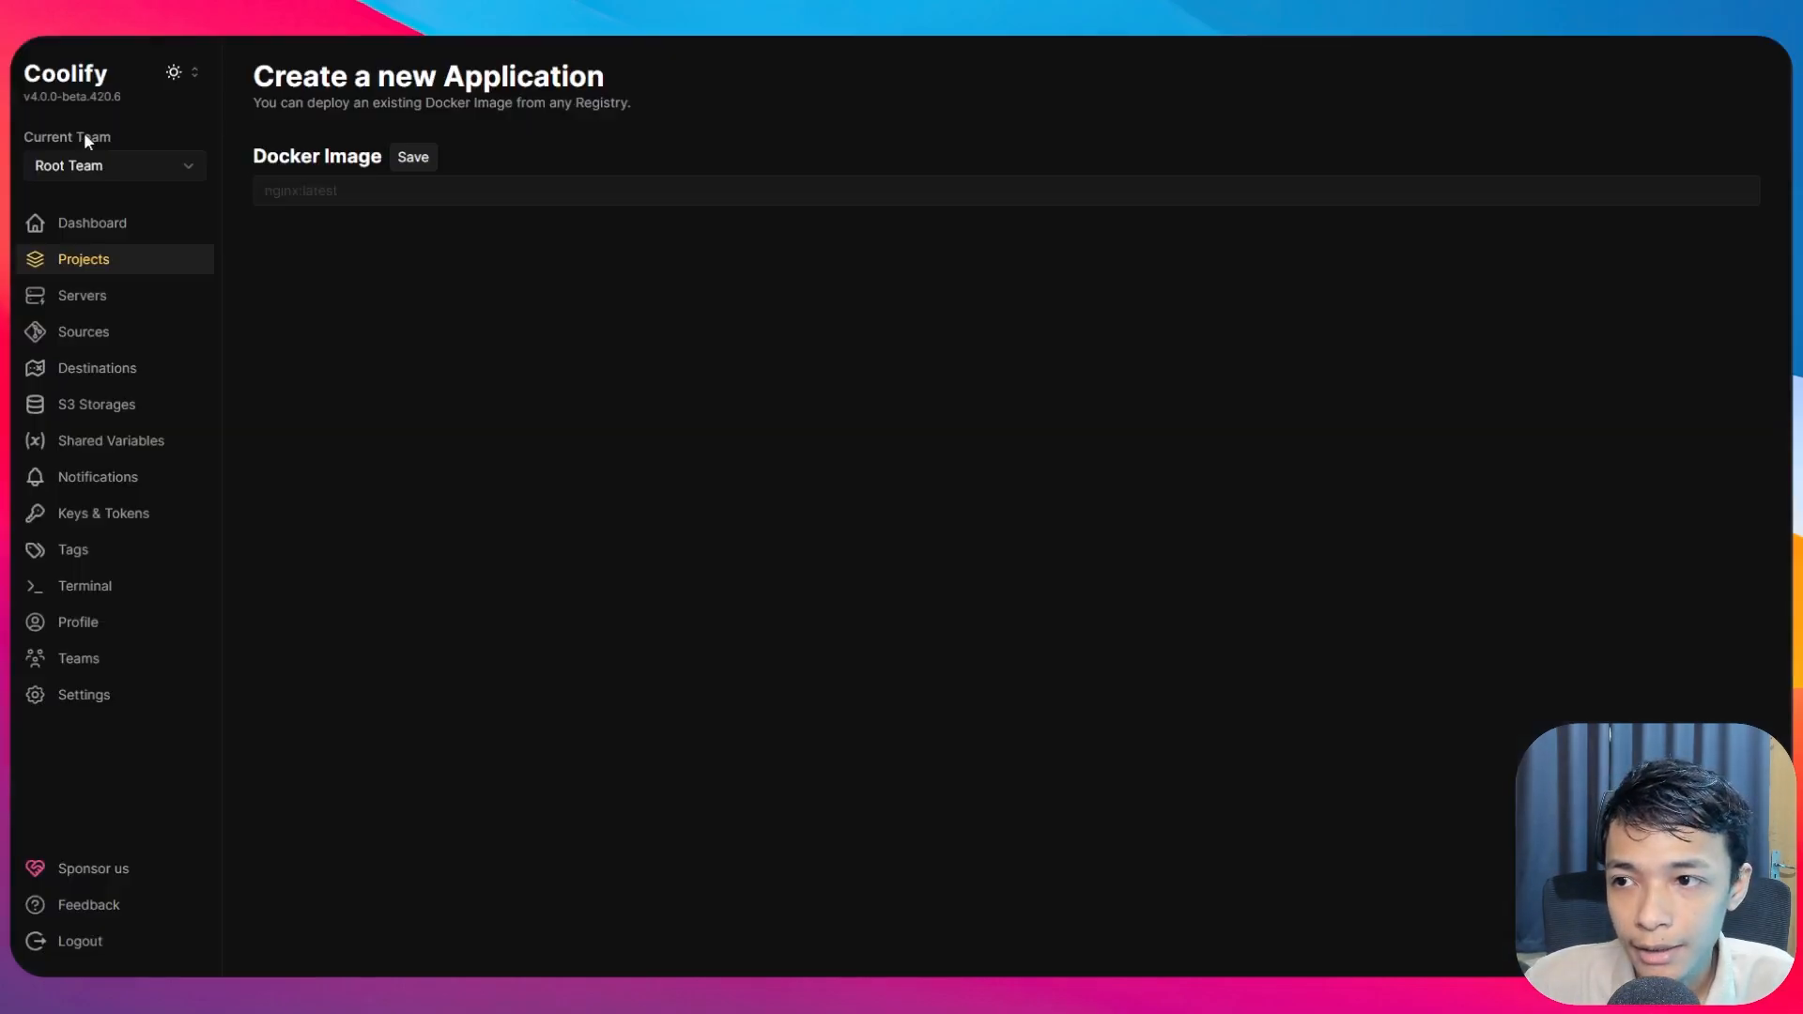
pyautogui.hotkey('ctrl', 'v')
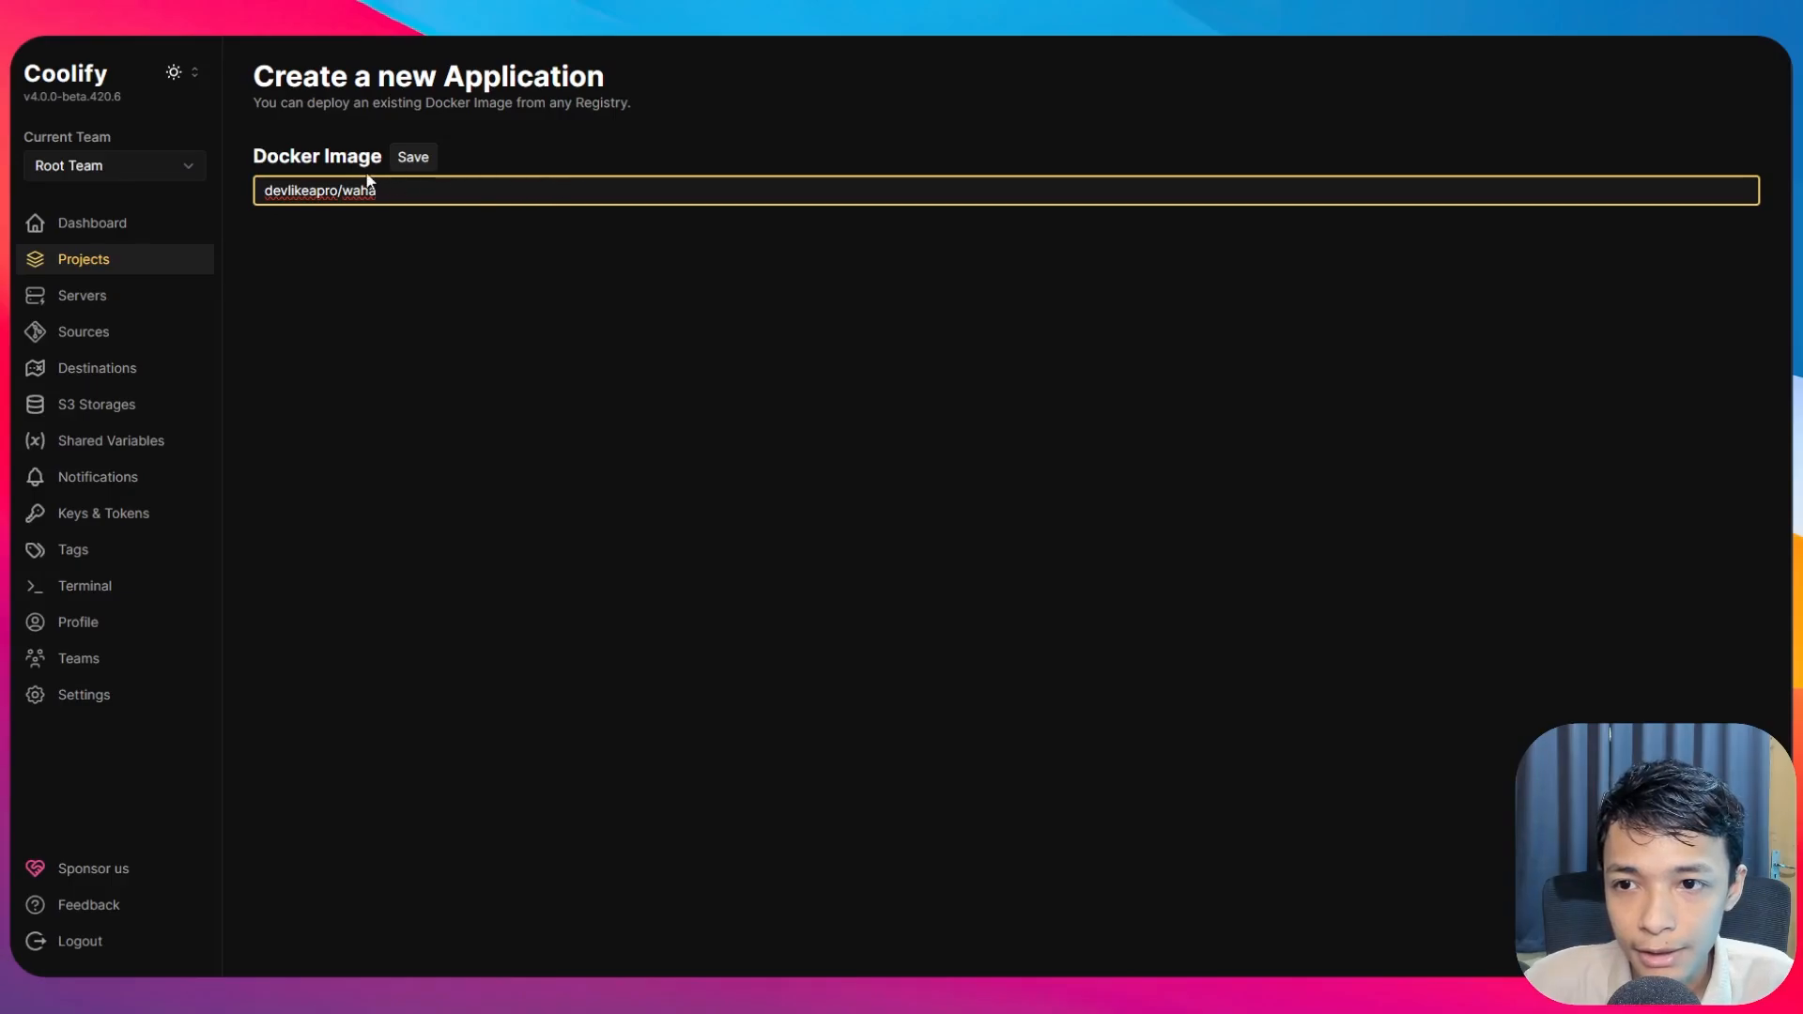
pyautogui.click(413, 156)
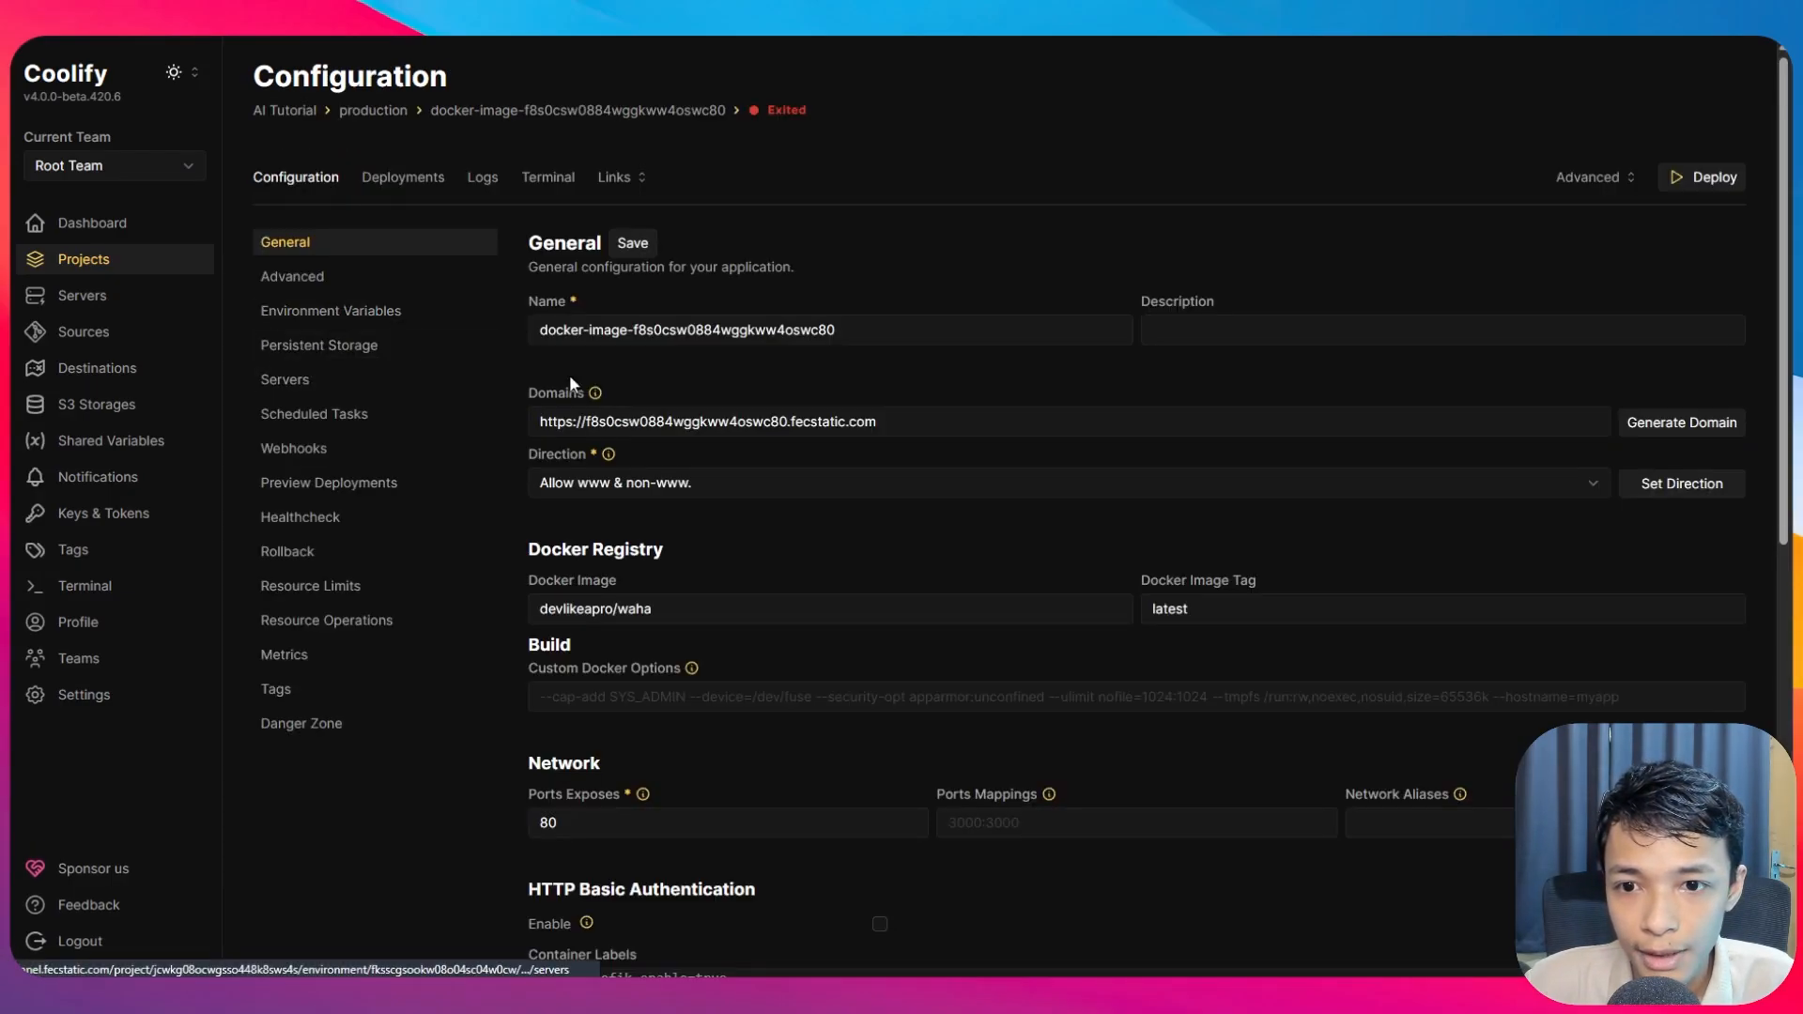
# - Rename the application to WAHA and save the general configuration
pyautogui.moveTo(875, 330); pyautogui.dragTo(397, 312)
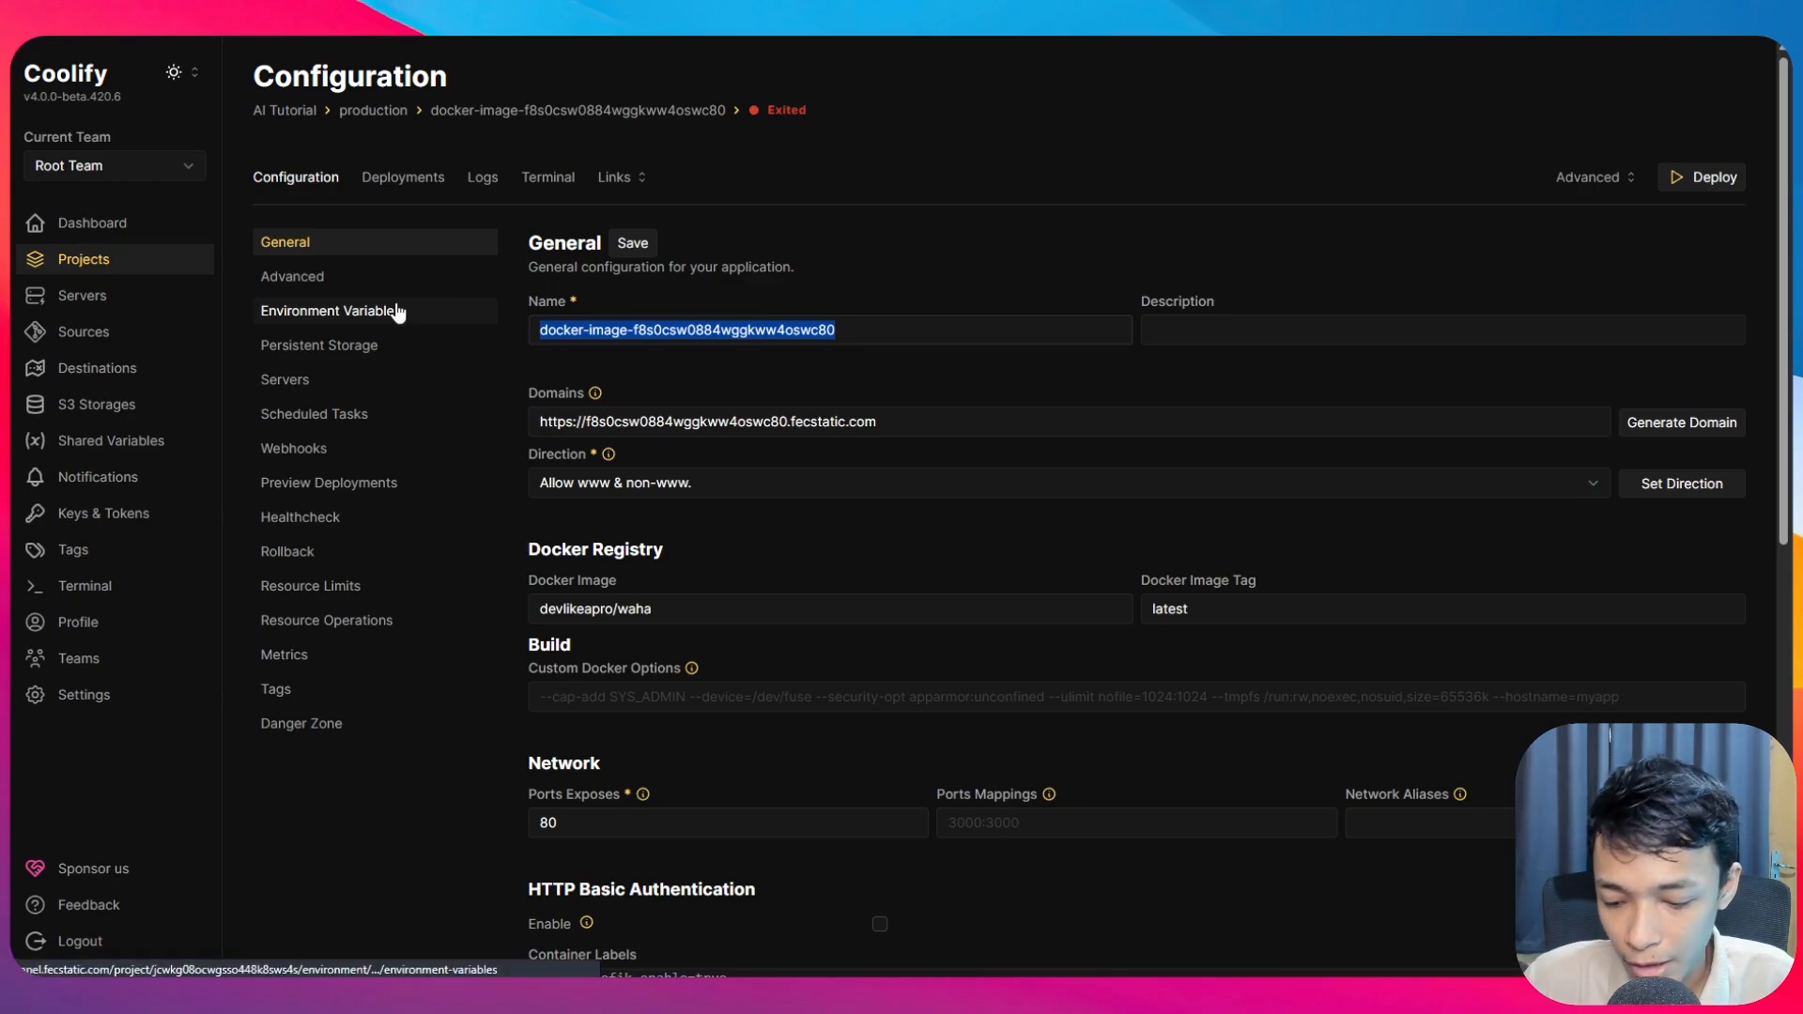
pyautogui.write('WAHA')
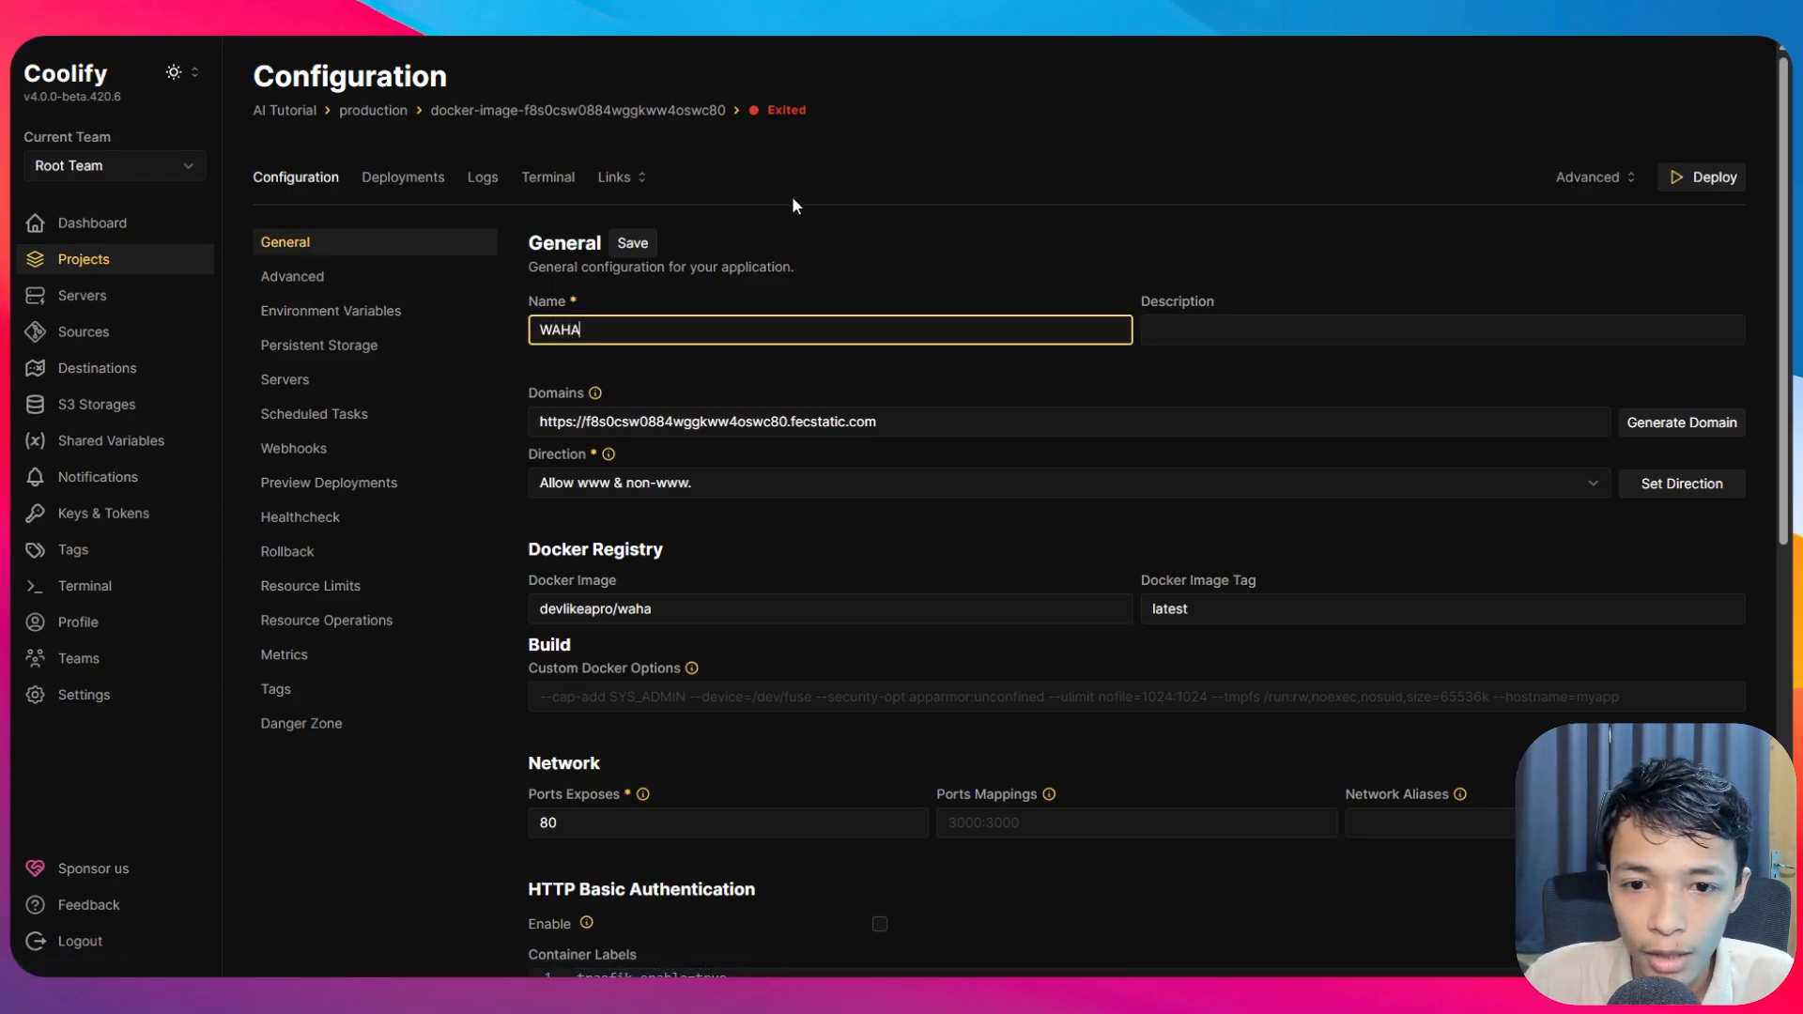
pyautogui.press('Return')
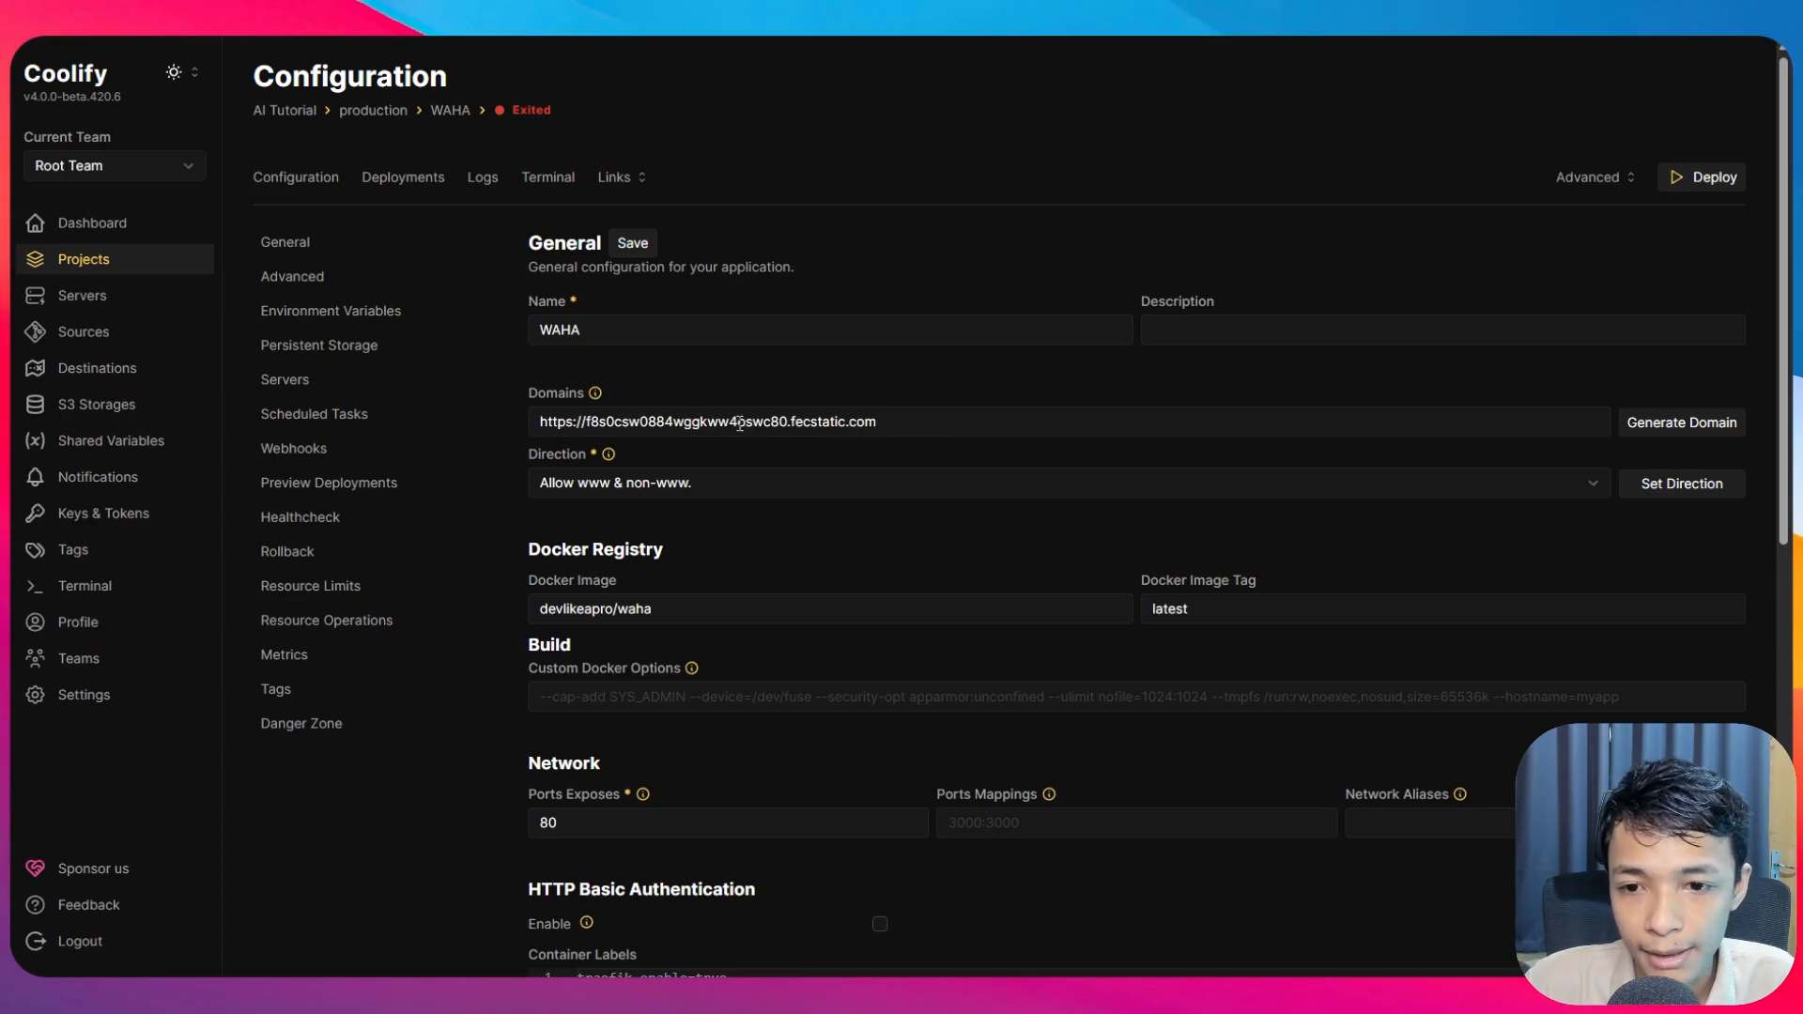
# - Check the application's exposed port setting against the port mapping in the docker run command on the WAHA website
pyautogui.scroll(-6, 740, 423)
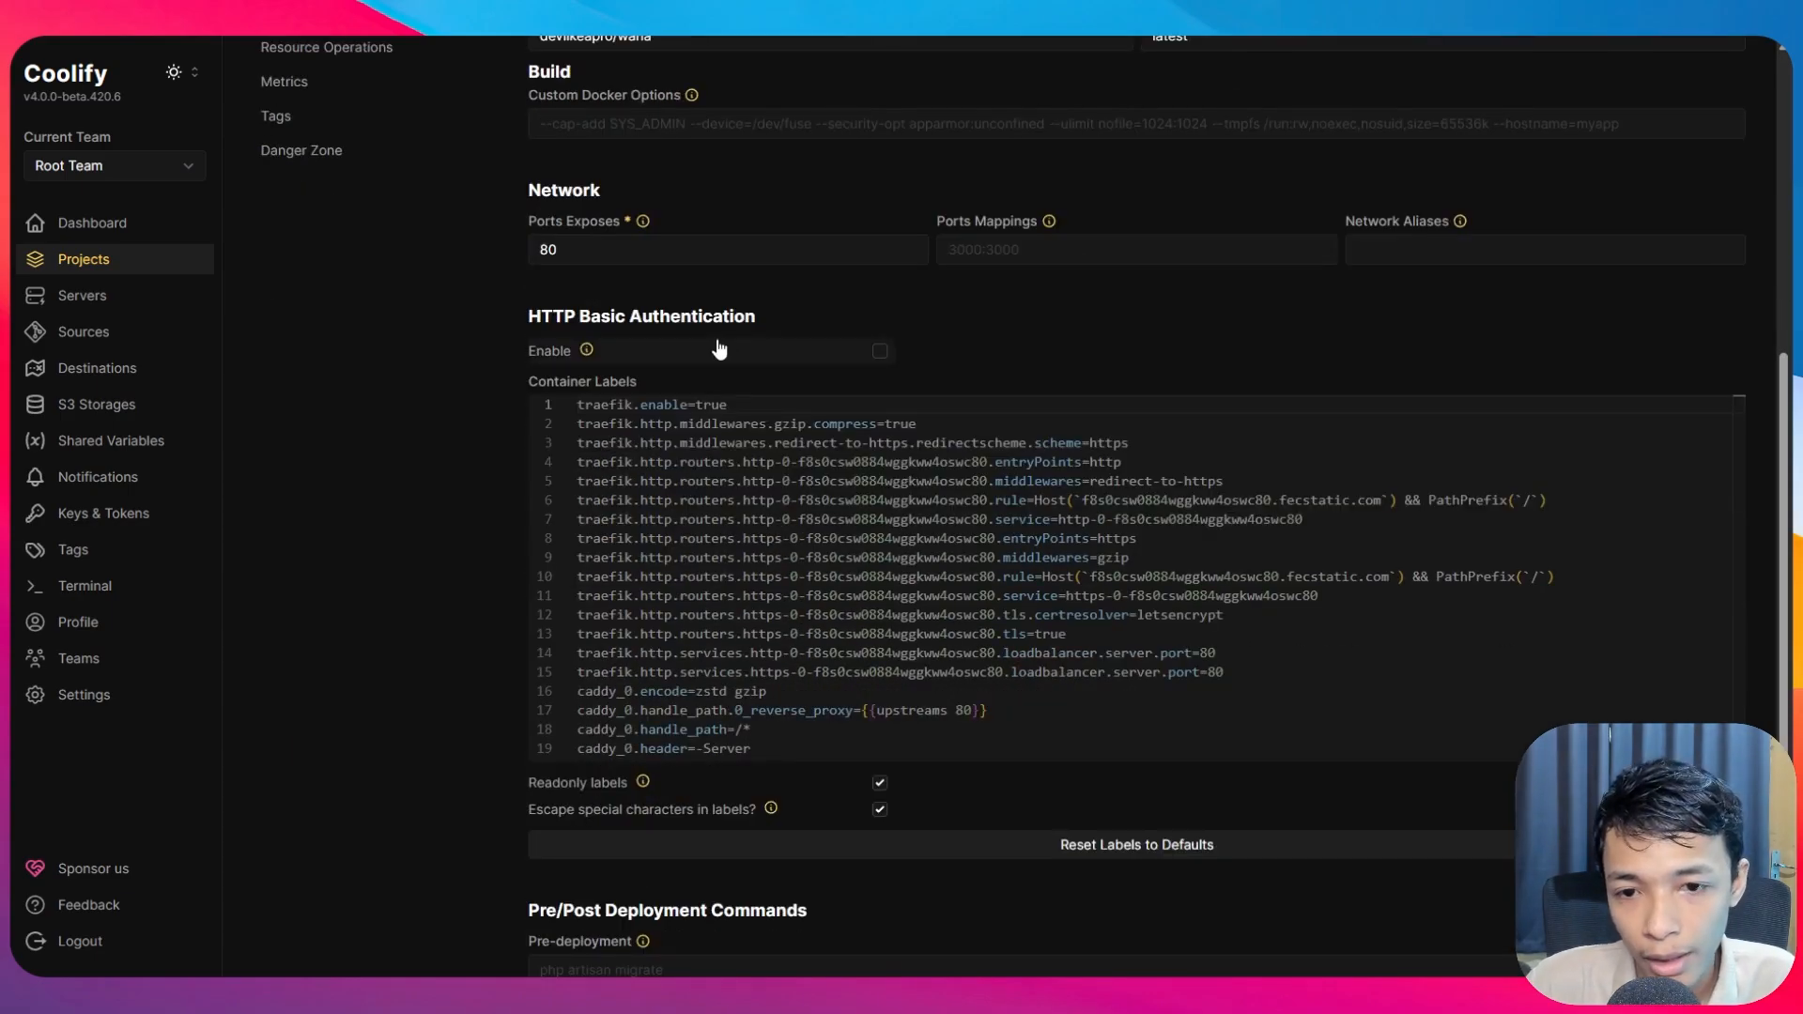
pyautogui.scroll(-3, 746, 279)
pyautogui.scroll(4, 746, 272)
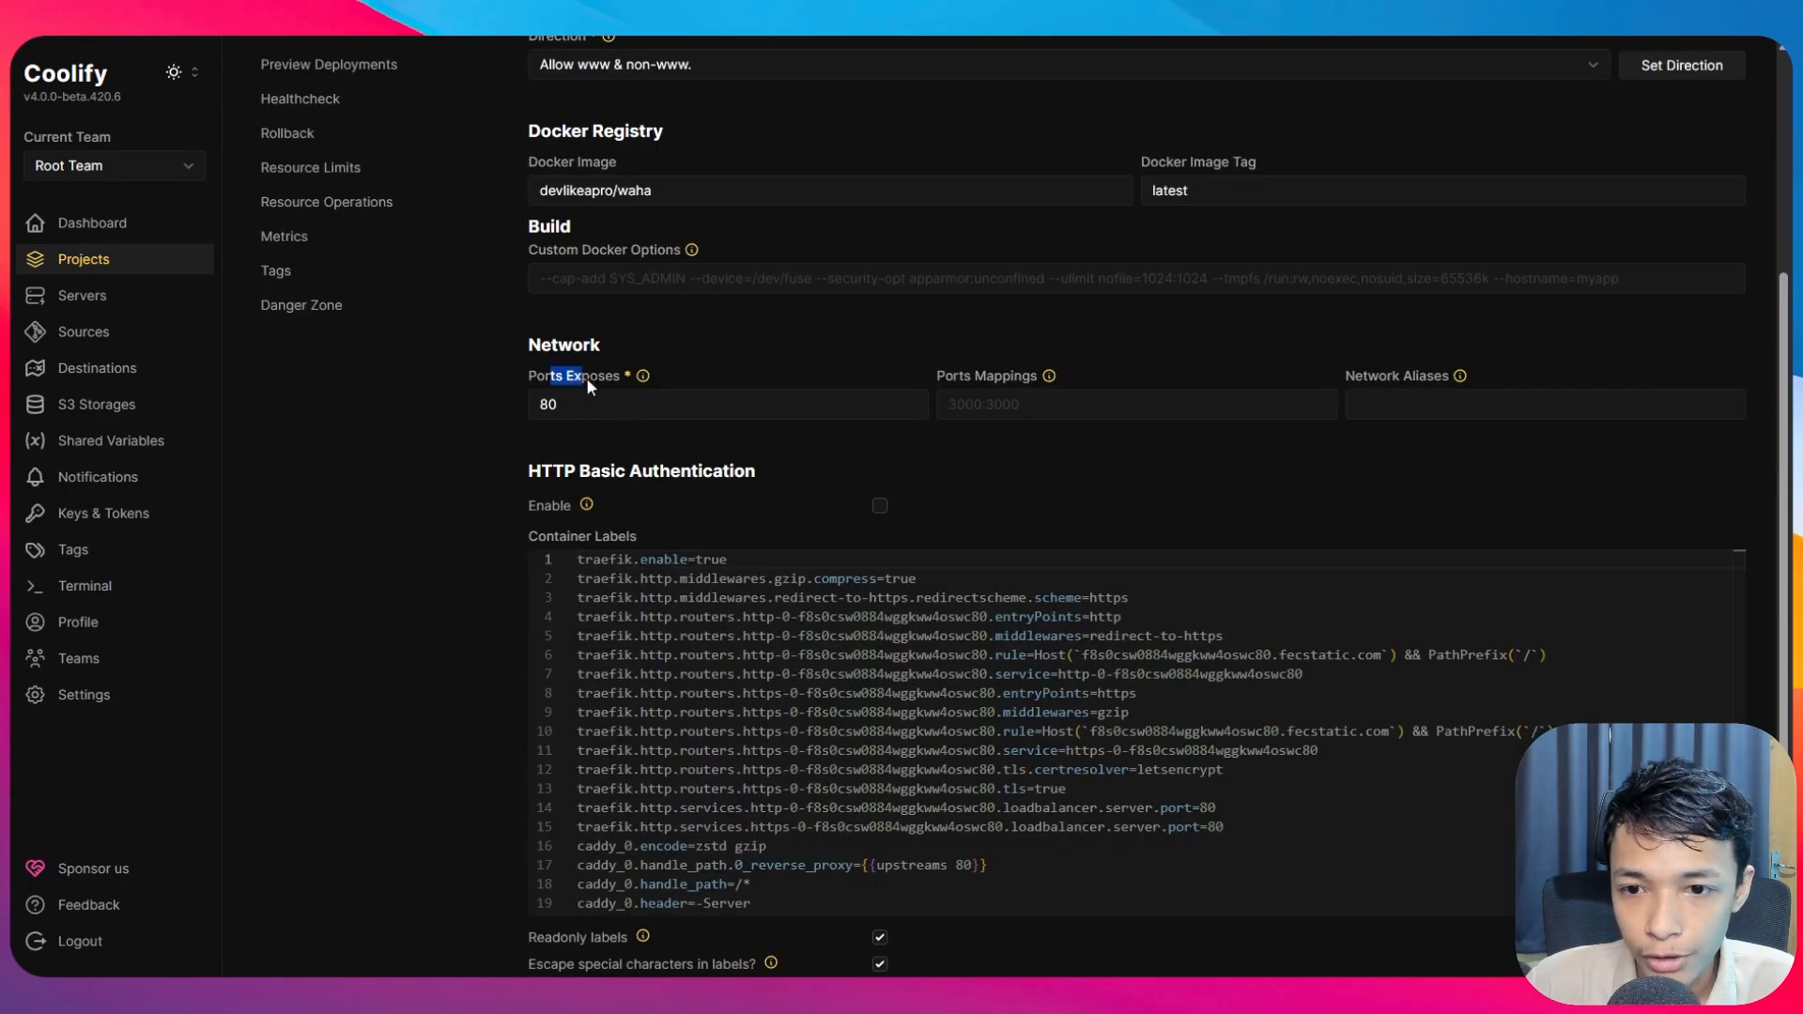
pyautogui.moveTo(586, 377); pyautogui.dragTo(621, 377)
pyautogui.doubleClick(541, 395)
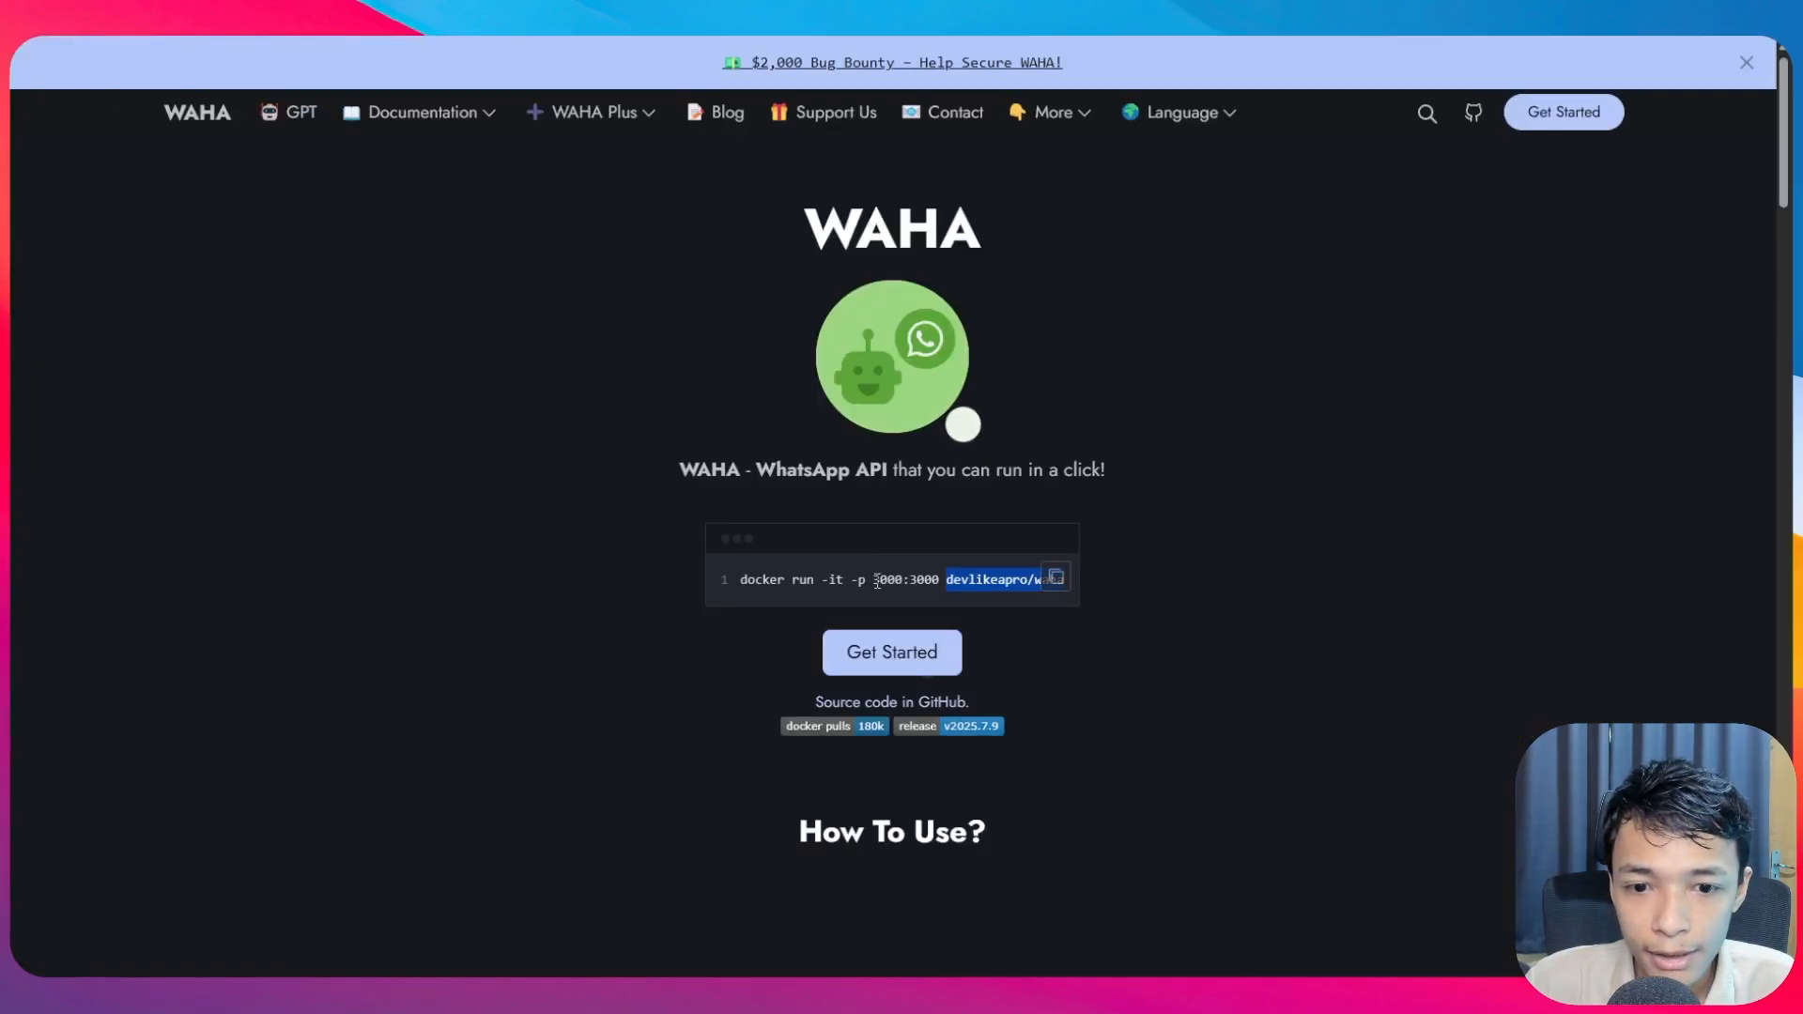
pyautogui.moveTo(918, 469); pyautogui.dragTo(1034, 484)
pyautogui.click(1028, 479)
pyautogui.scroll(-2, 939, 404)
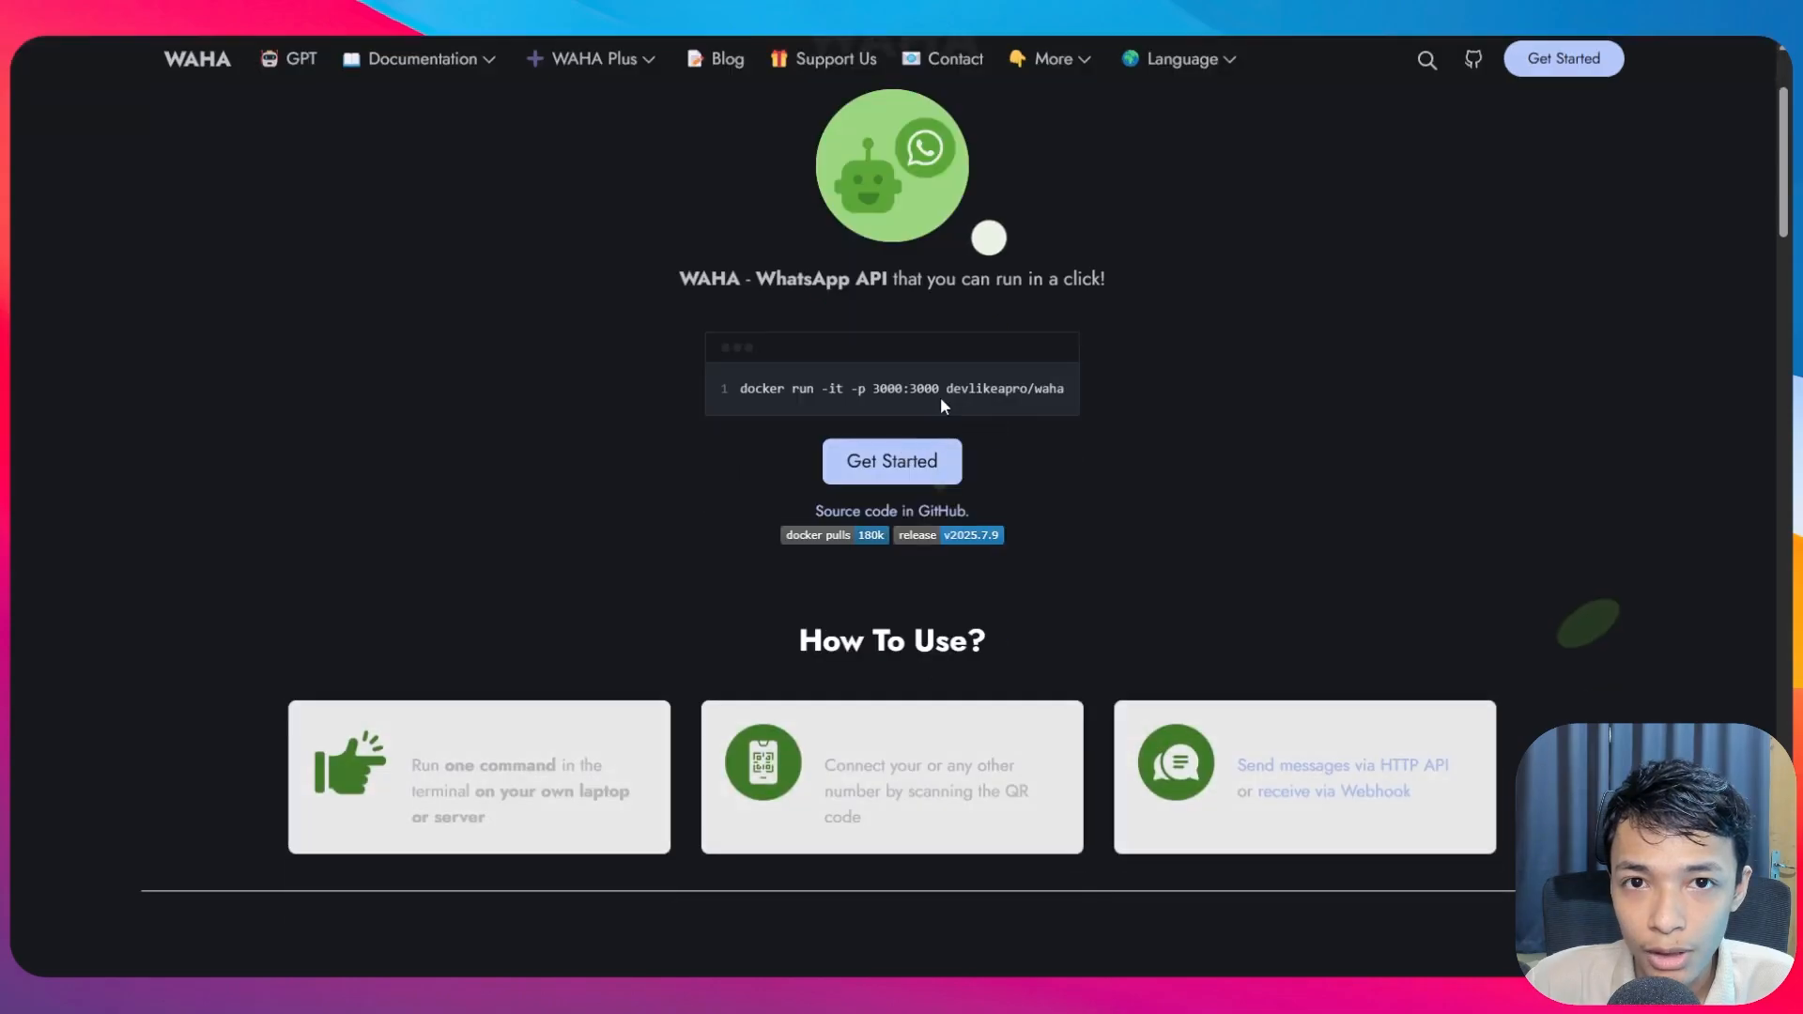
pyautogui.scroll(2, 924, 395)
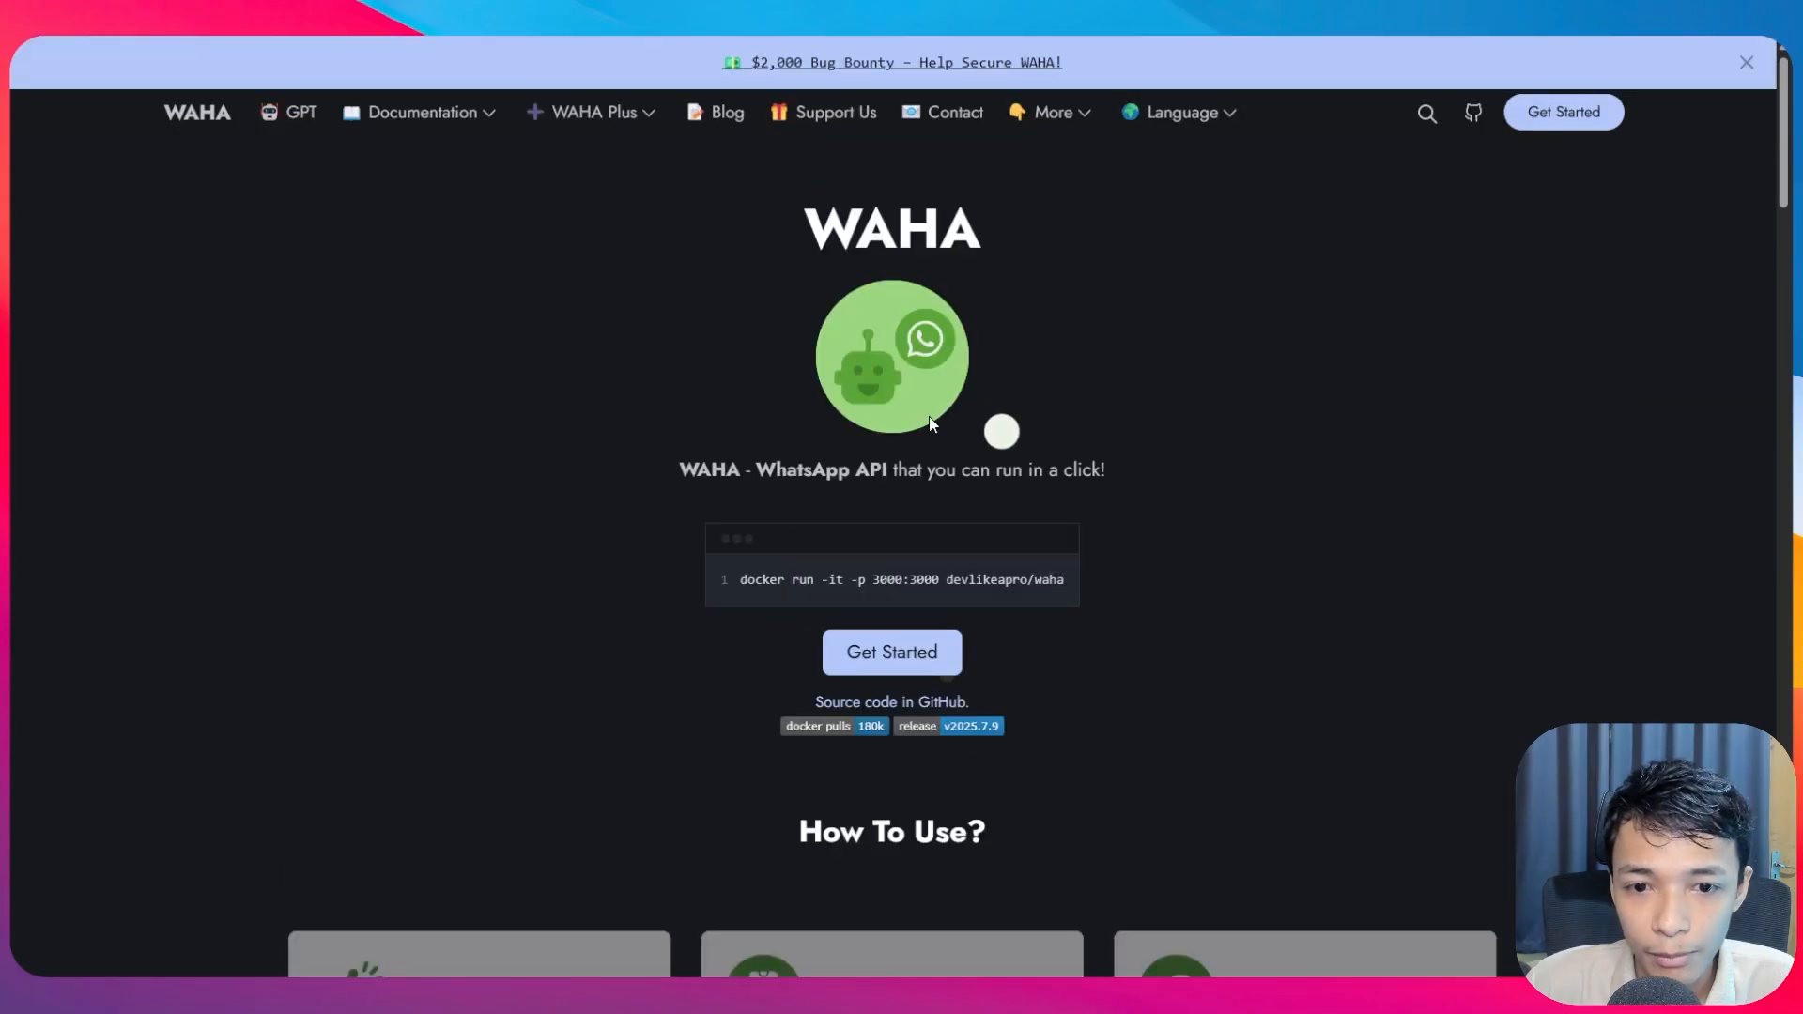
pyautogui.doubleClick(880, 578)
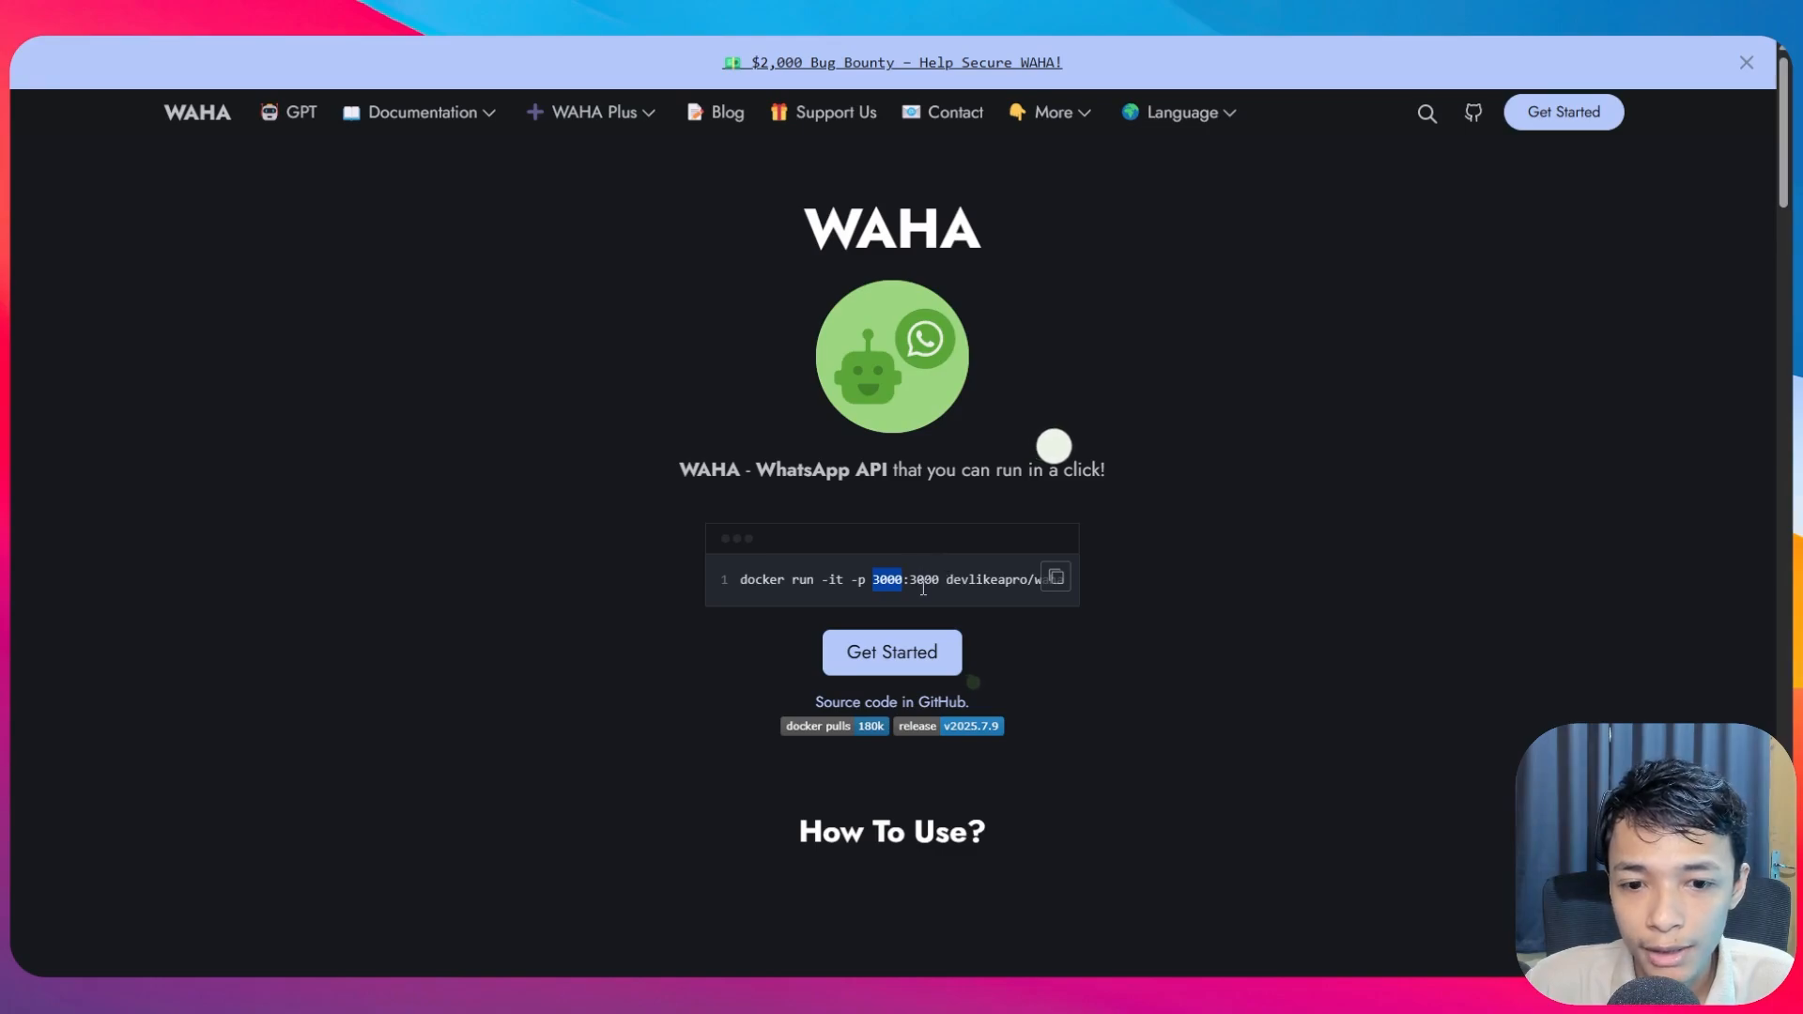
pyautogui.click(921, 584)
pyautogui.moveTo(910, 583); pyautogui.dragTo(939, 574)
pyautogui.click(936, 585)
pyautogui.doubleClick(880, 580)
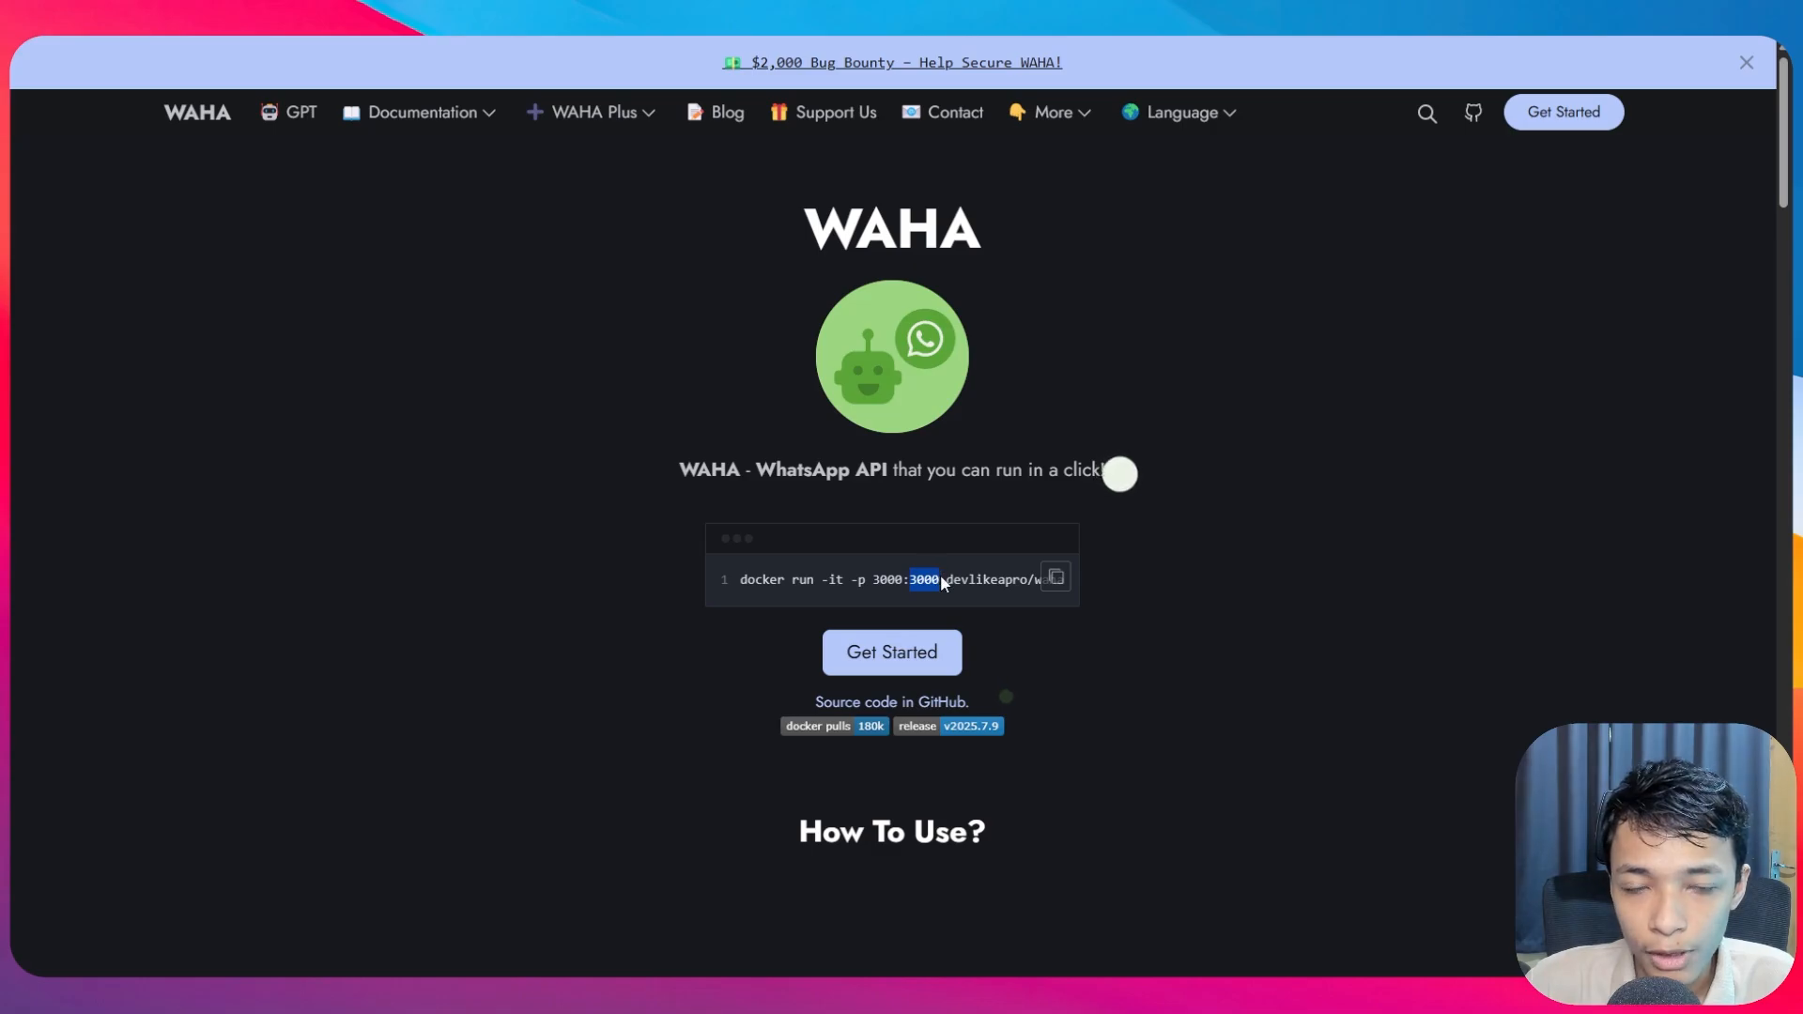
pyautogui.click(942, 582)
# - Back in Coolify, set the application's exposed port to 3000 and view the help for port mappings
pyautogui.click(4, 124)
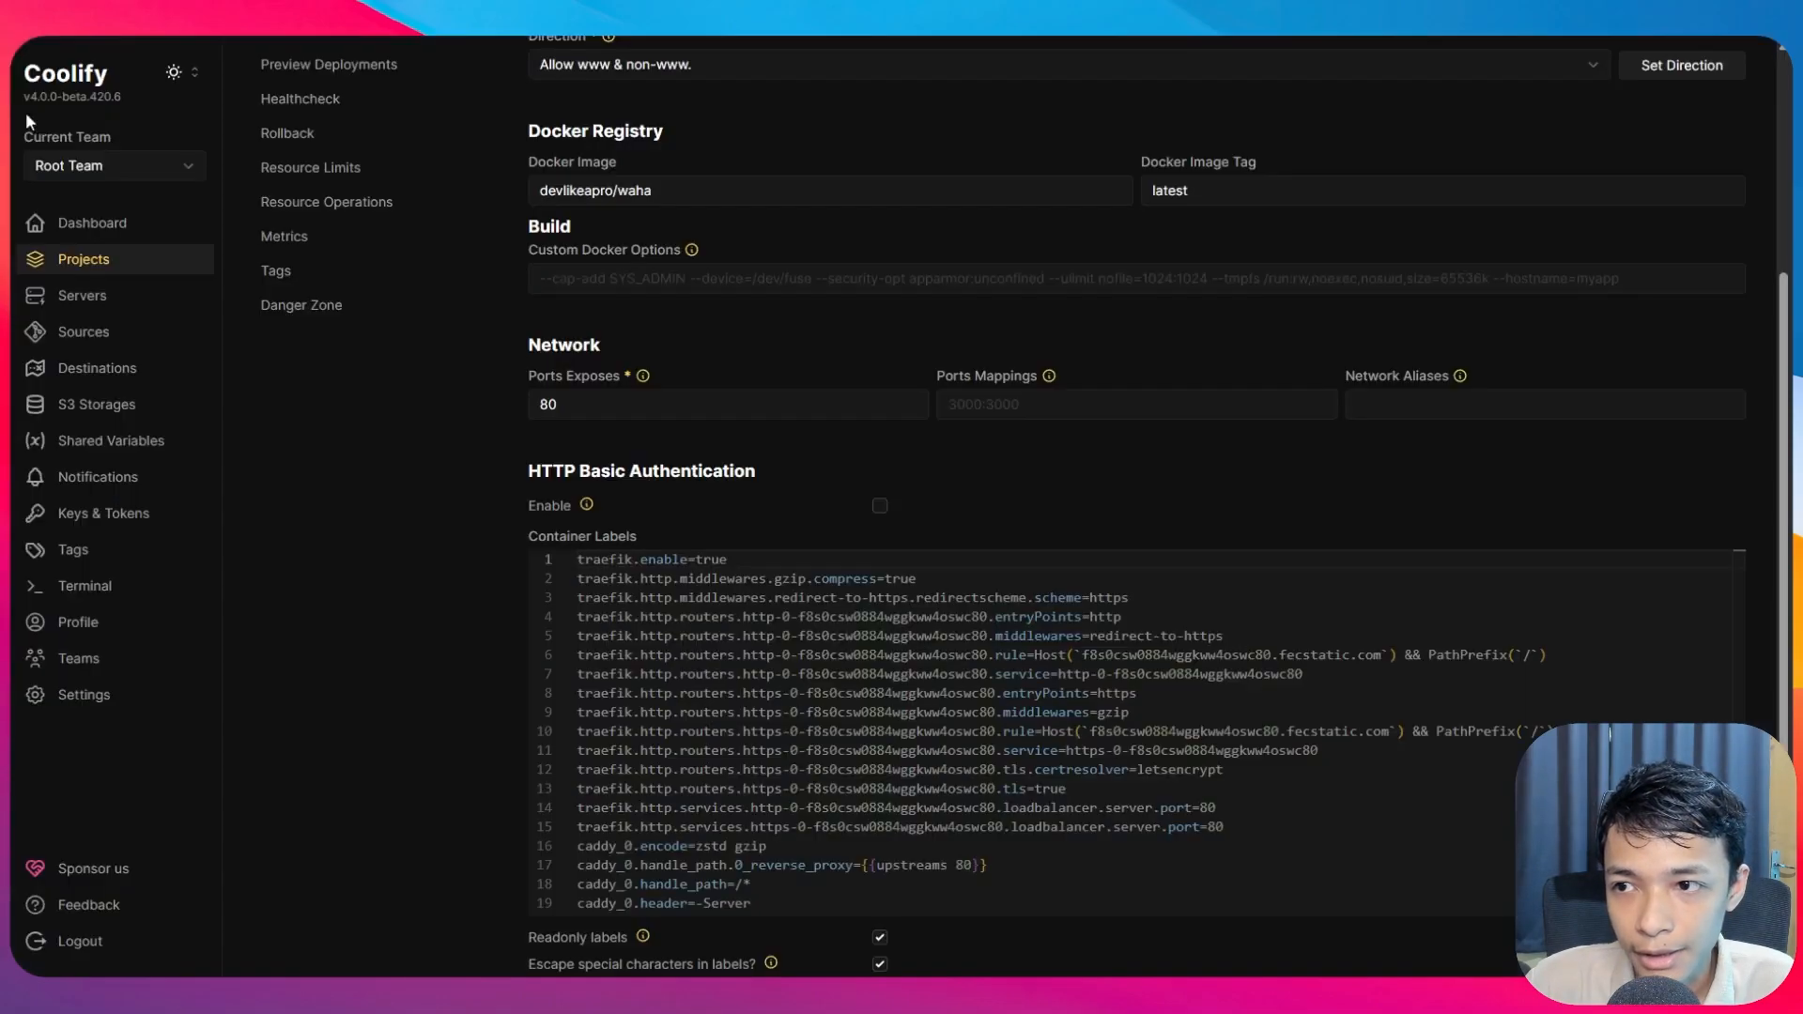
pyautogui.write('3000')
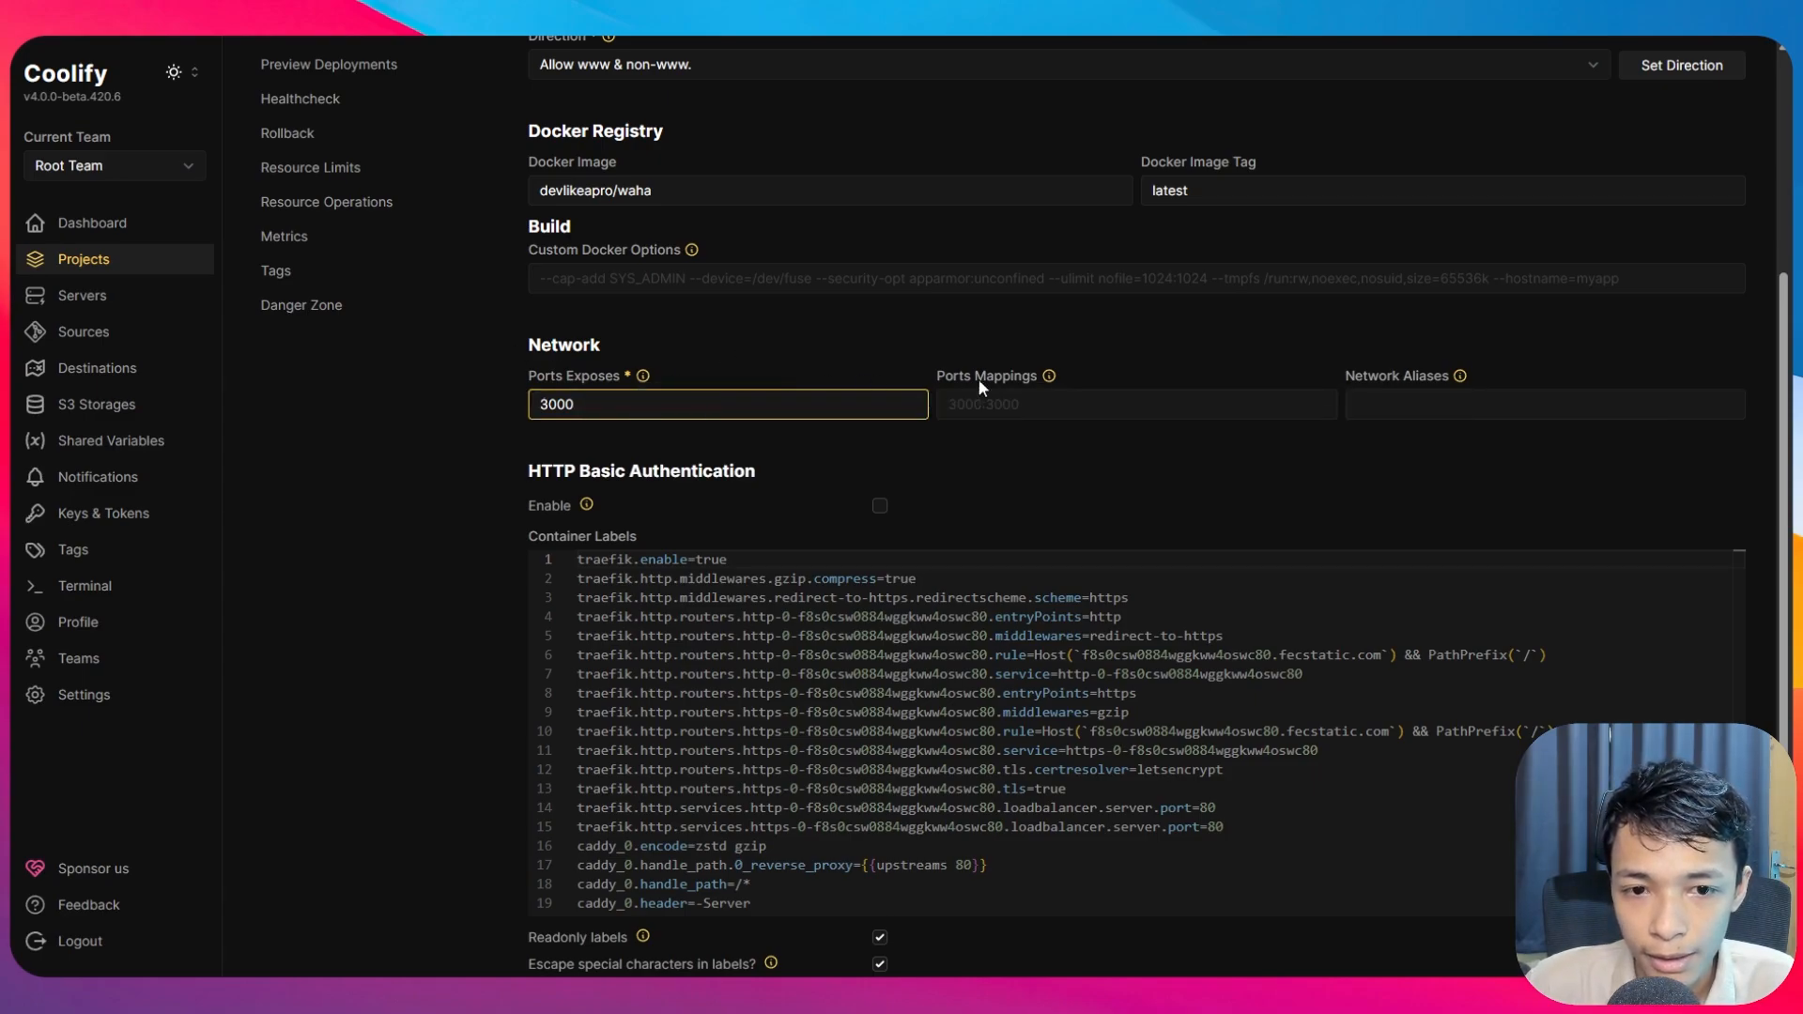
pyautogui.moveTo(1058, 379)
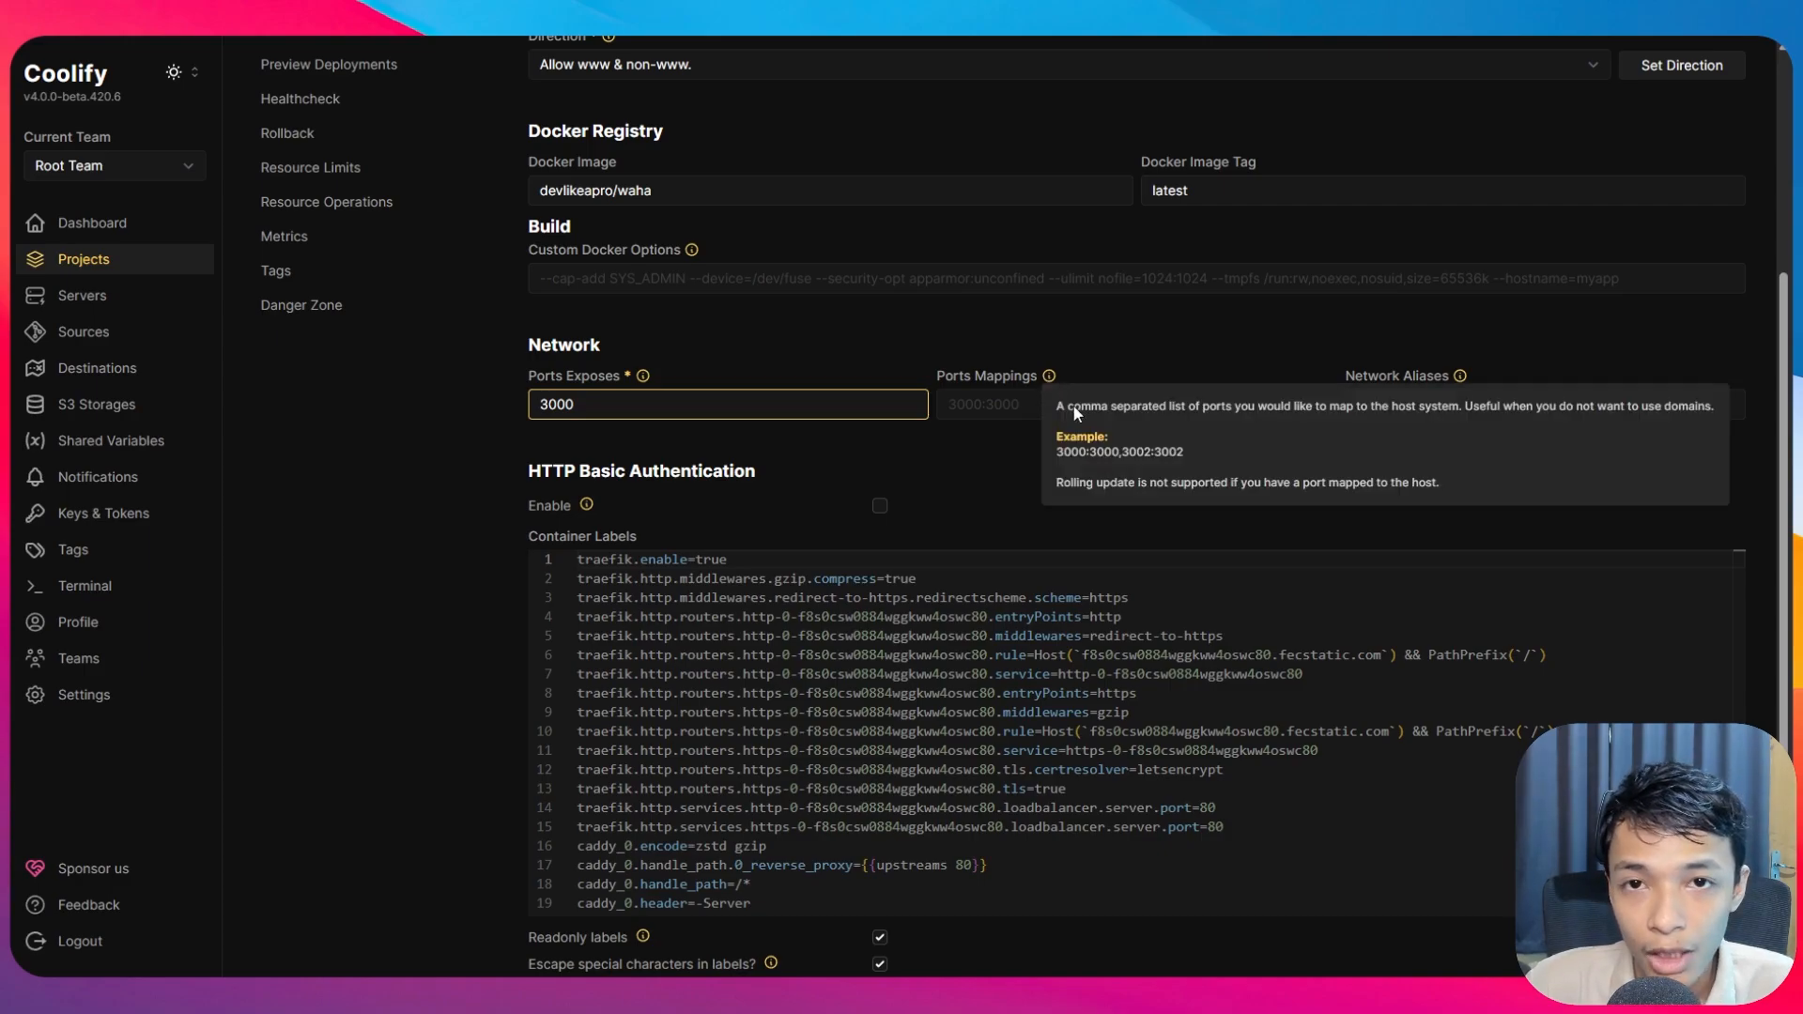
# - Deploy the WAHA application and show the debug logs of its deployment
pyautogui.scroll(5, 906, 315)
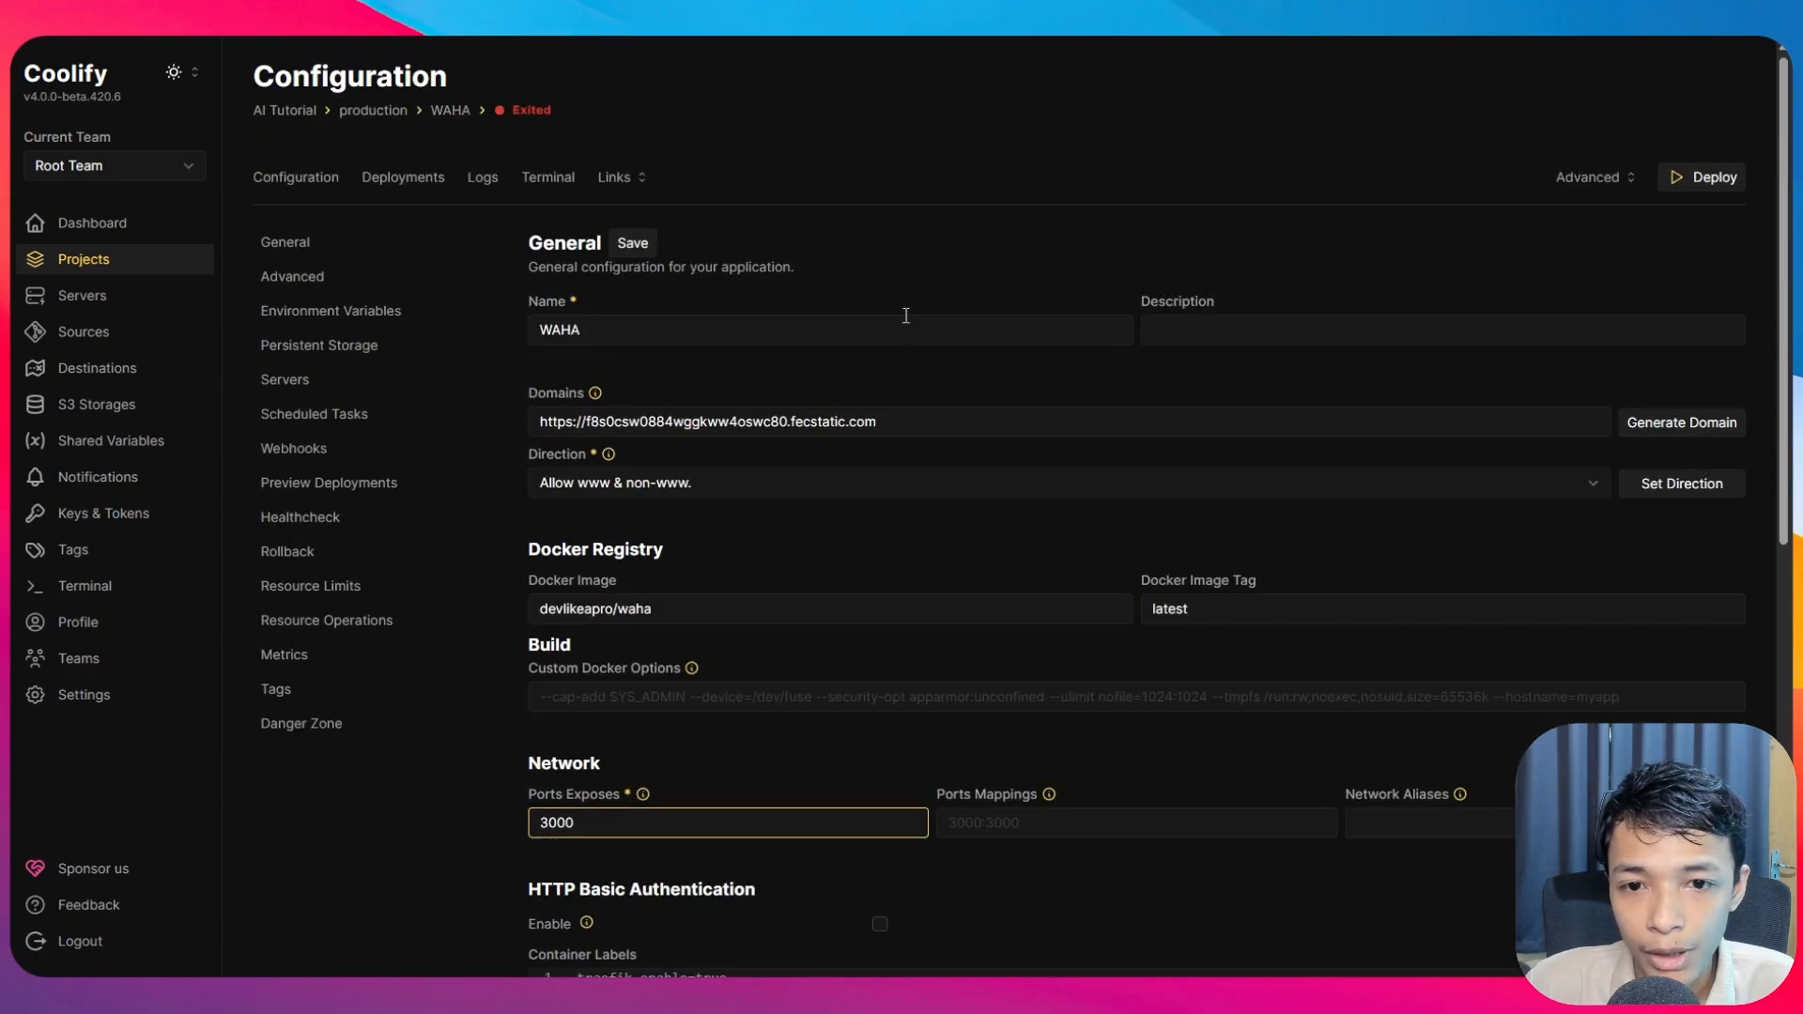
pyautogui.scroll(-8, 890, 421)
pyautogui.scroll(8, 1104, 134)
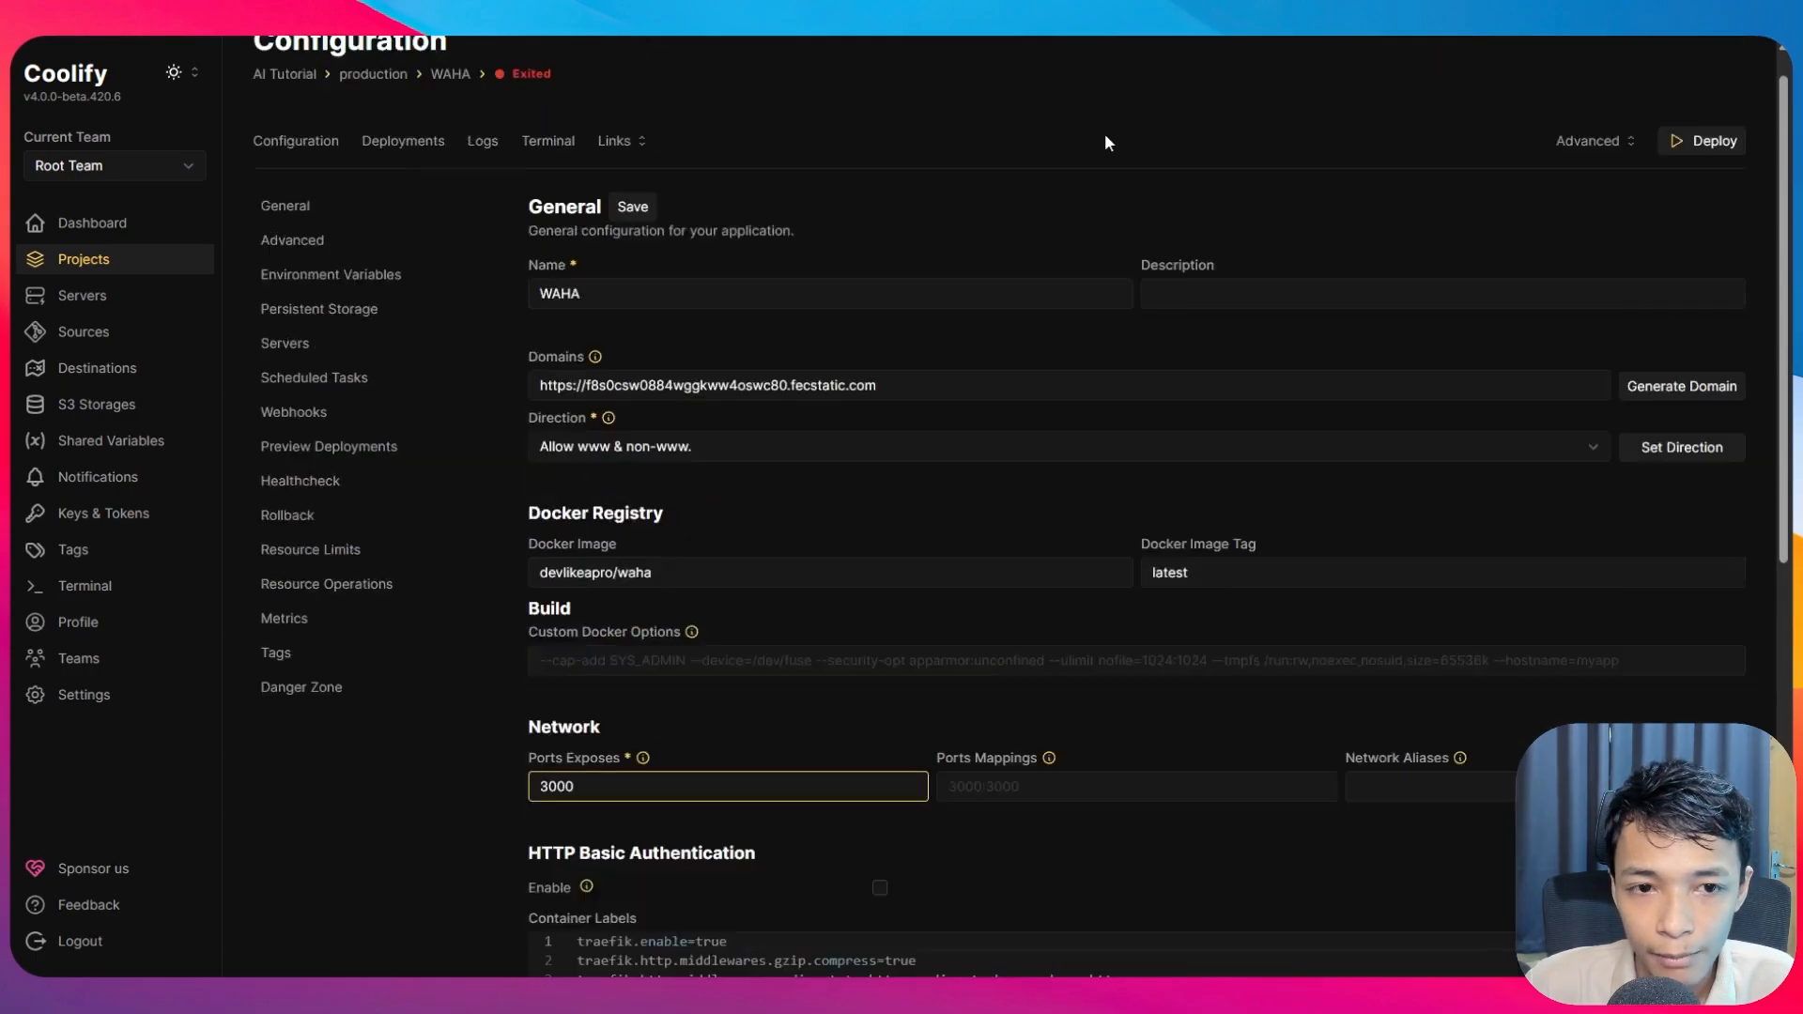
pyautogui.click(1738, 179)
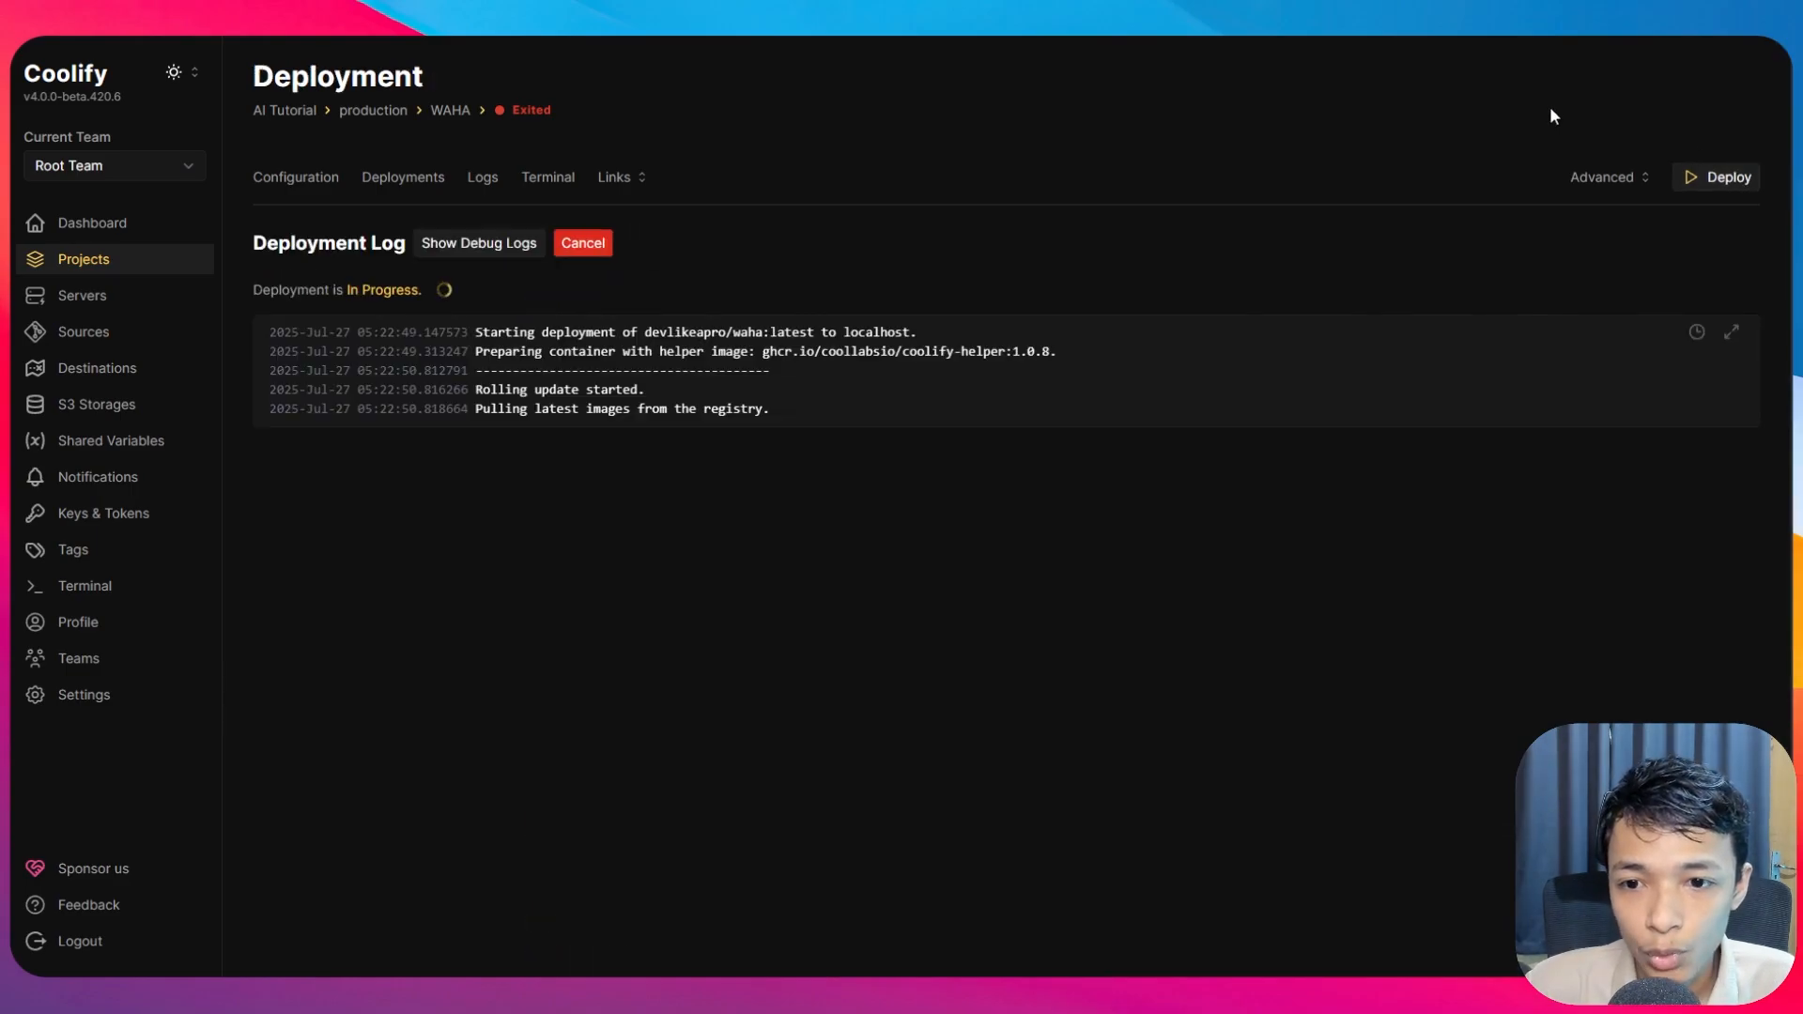
pyautogui.click(480, 250)
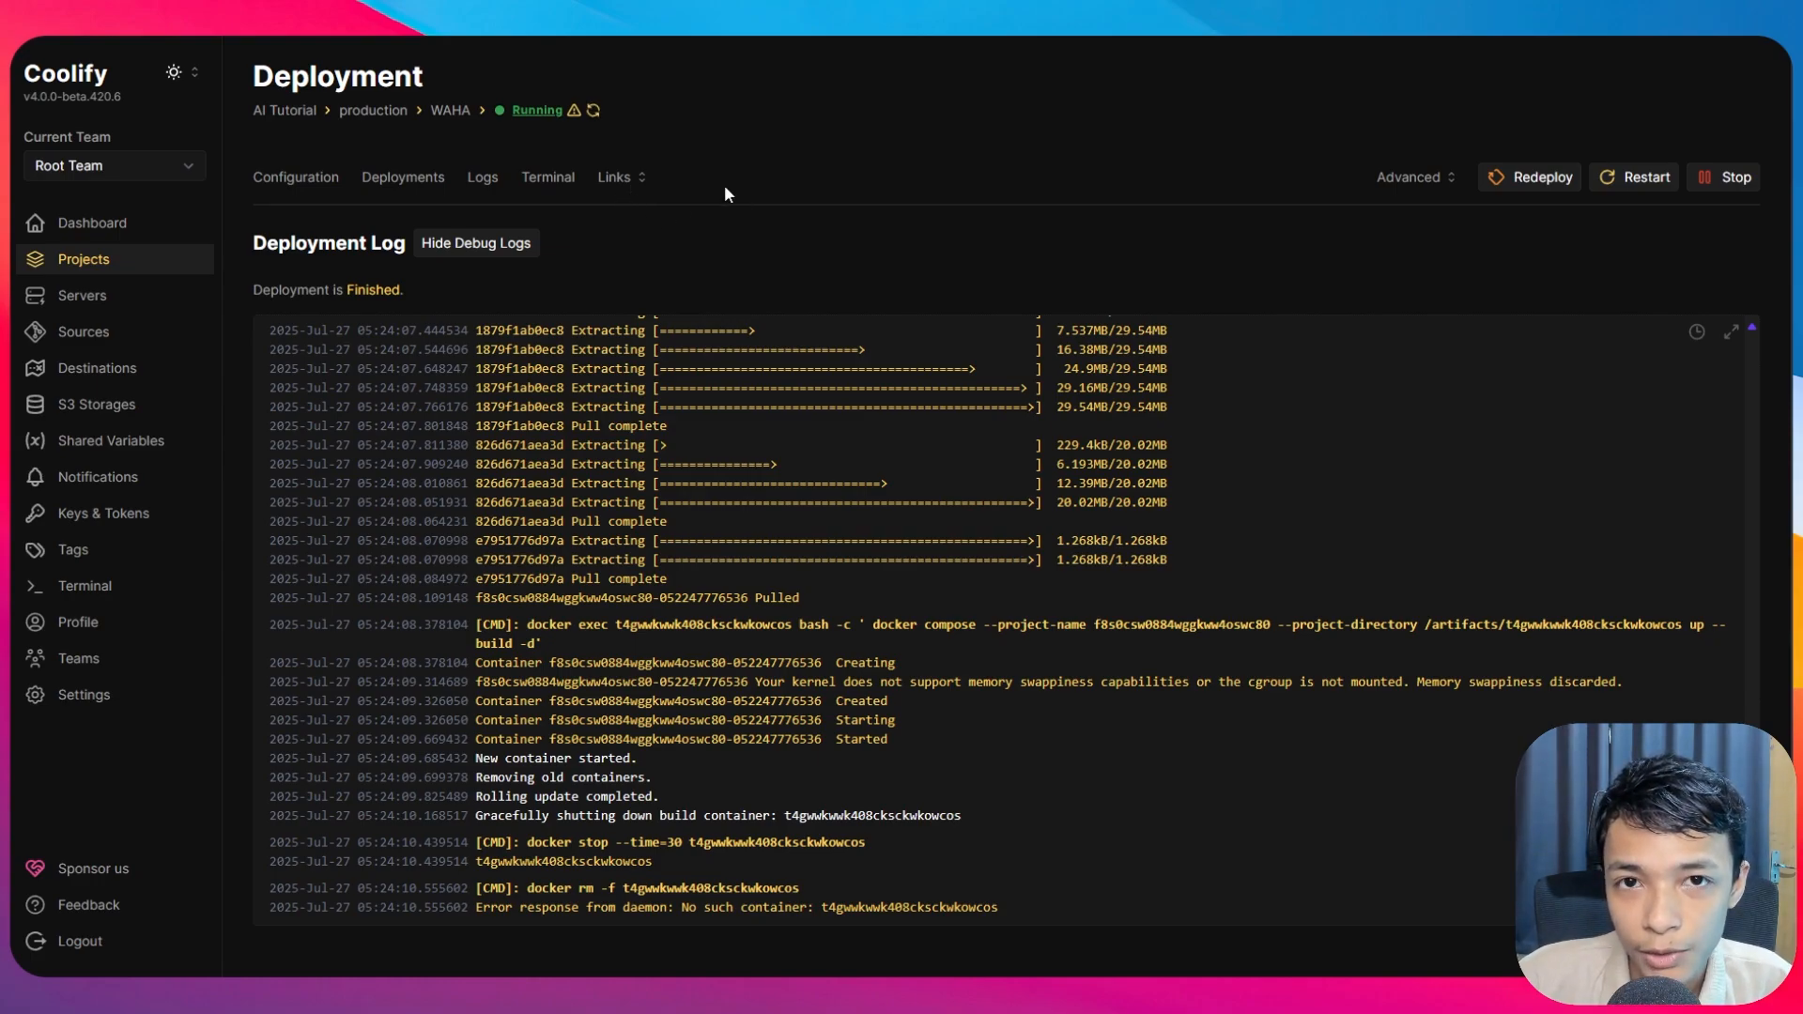
# - Open the deployed WAHA application's link and look over its Swagger API page
pyautogui.click(615, 179)
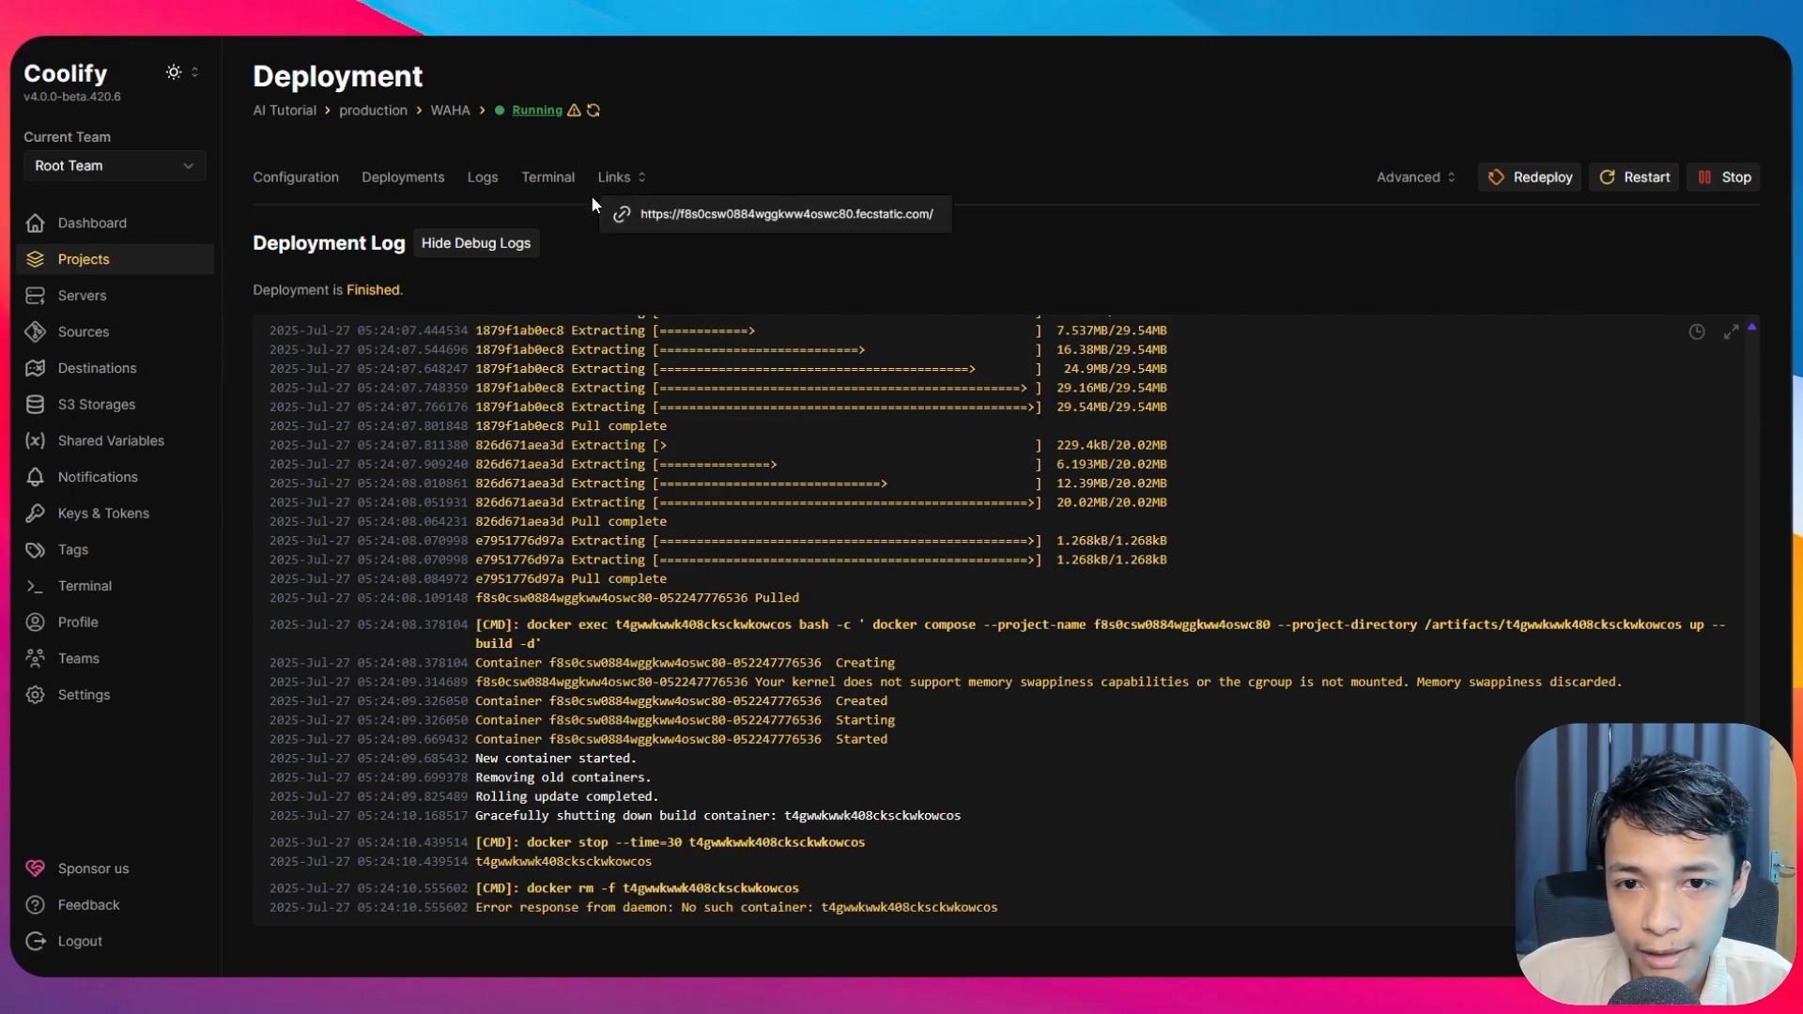
pyautogui.click(703, 214)
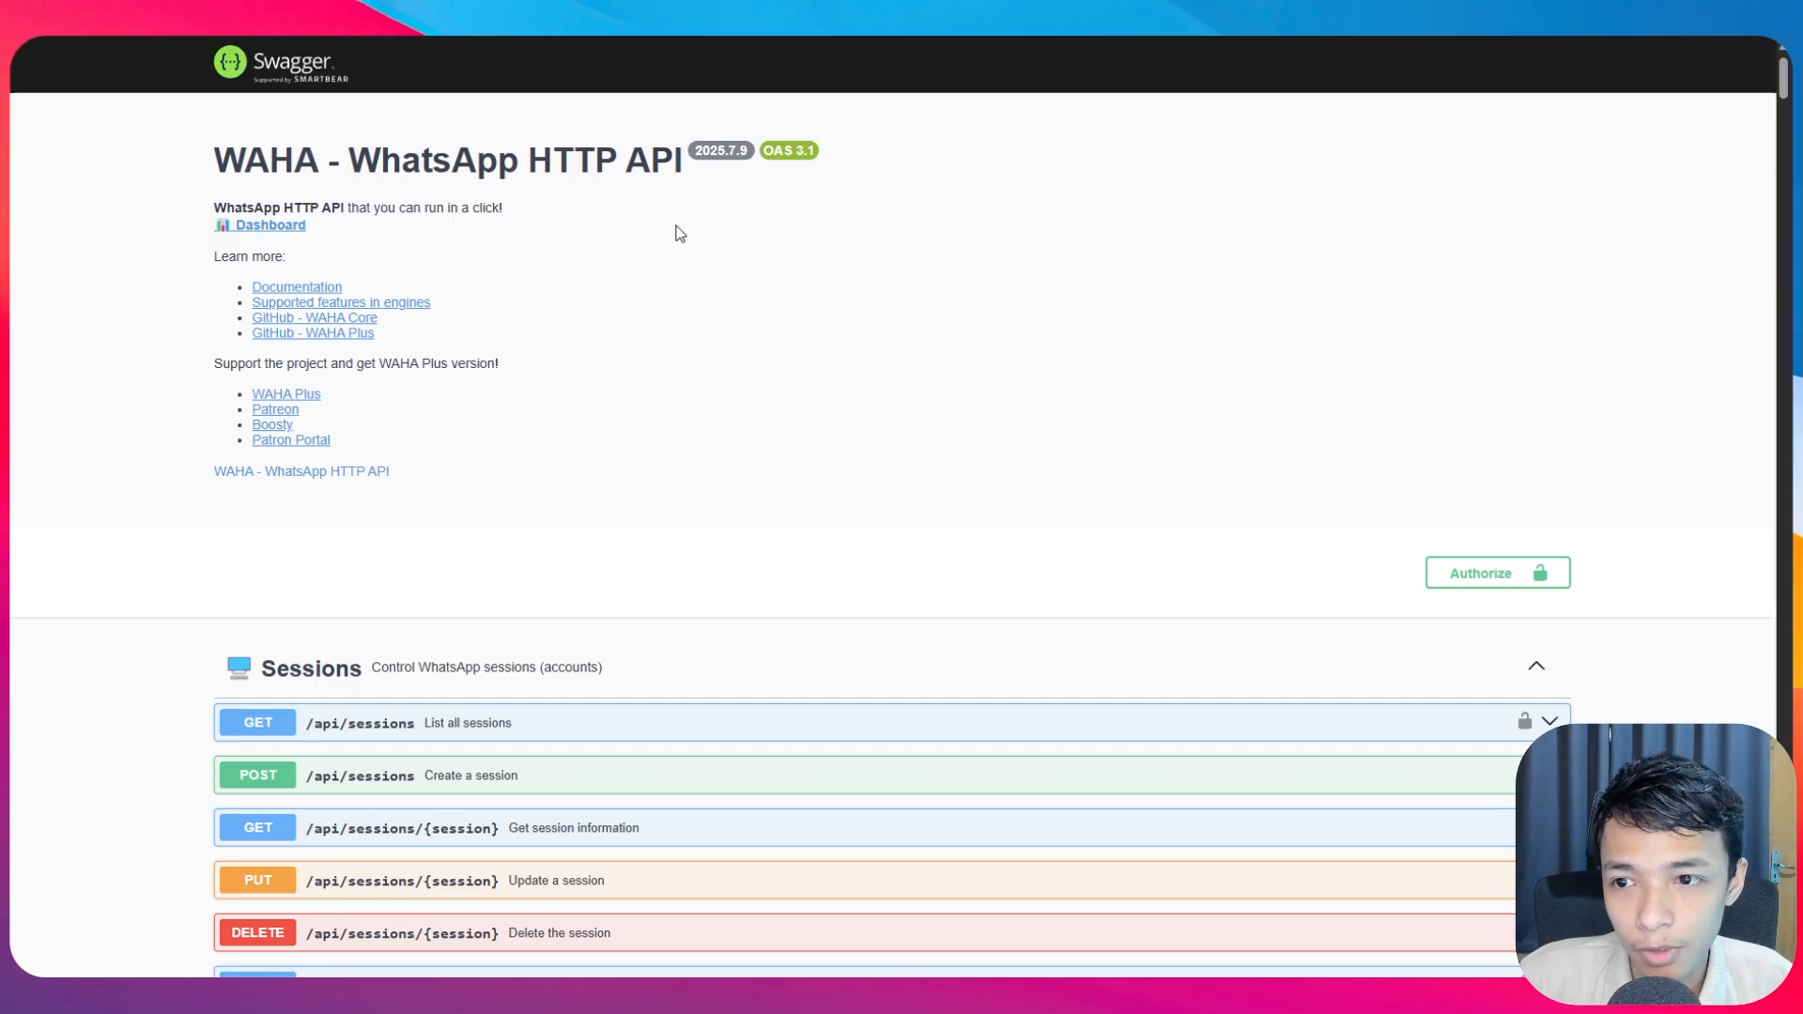
pyautogui.scroll(-3, 588, 300)
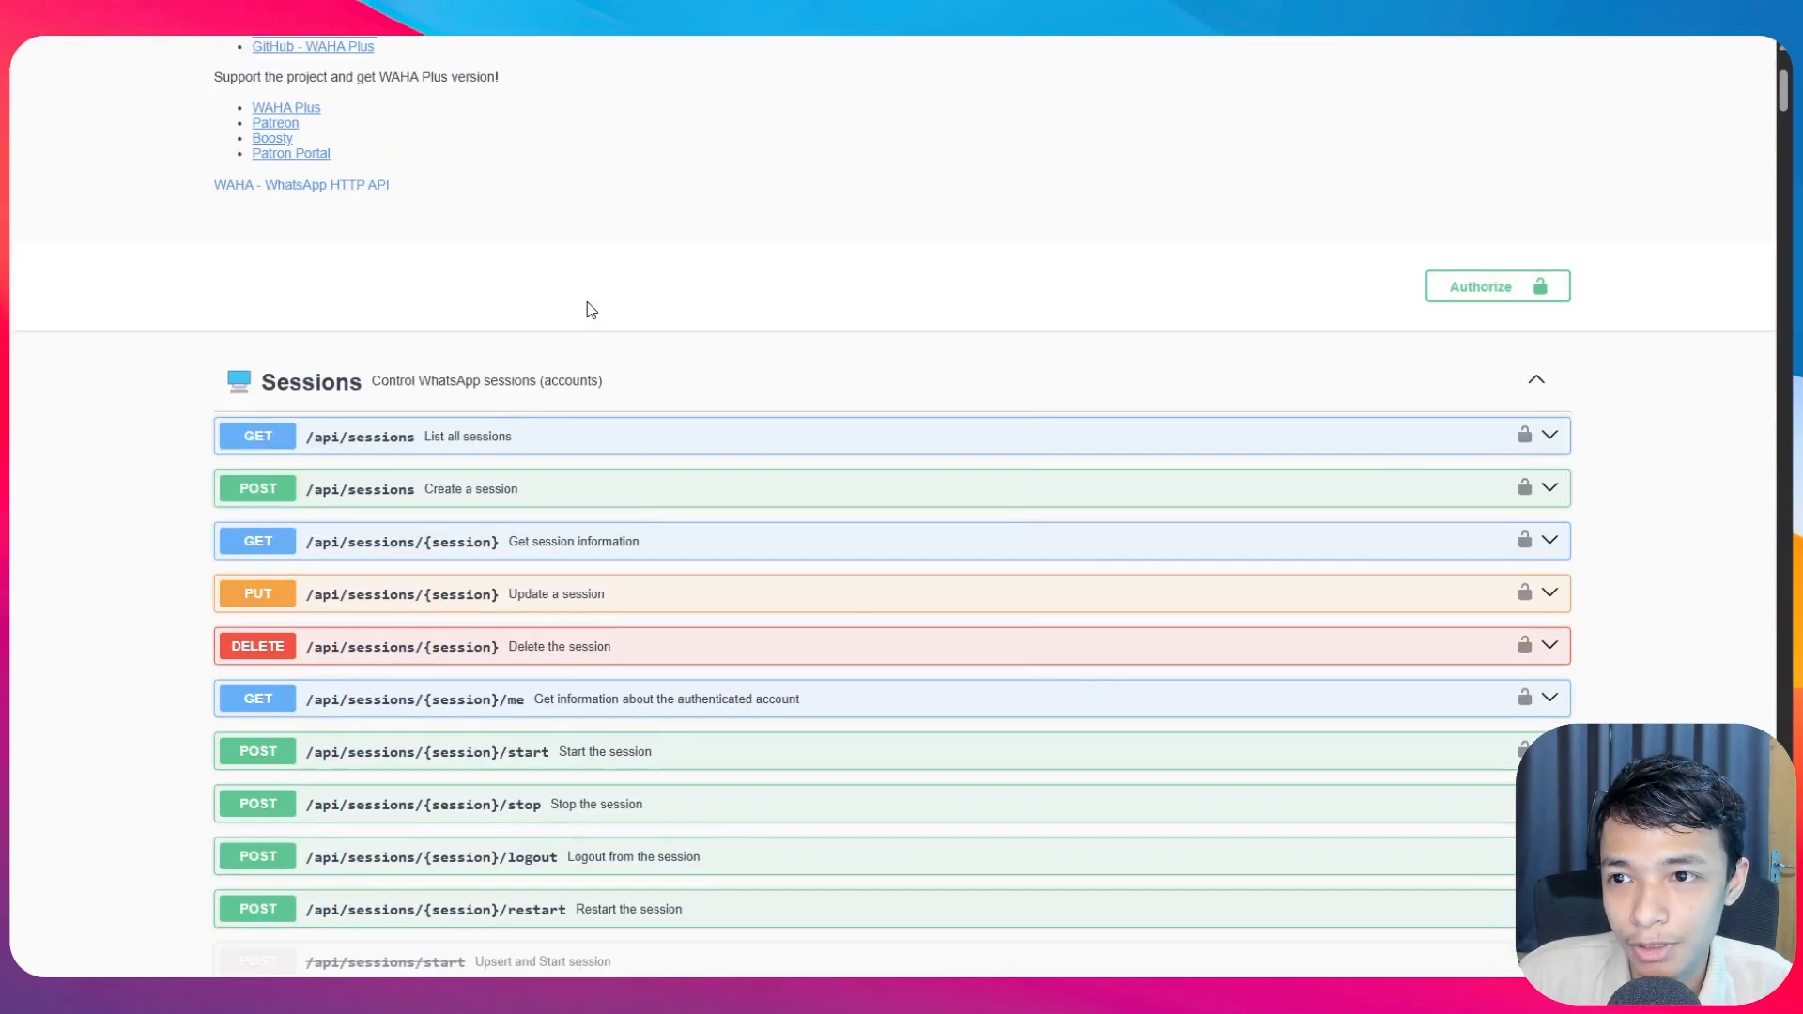
pyautogui.scroll(3, 588, 301)
pyautogui.moveTo(211, 161); pyautogui.dragTo(747, 141)
pyautogui.click(715, 209)
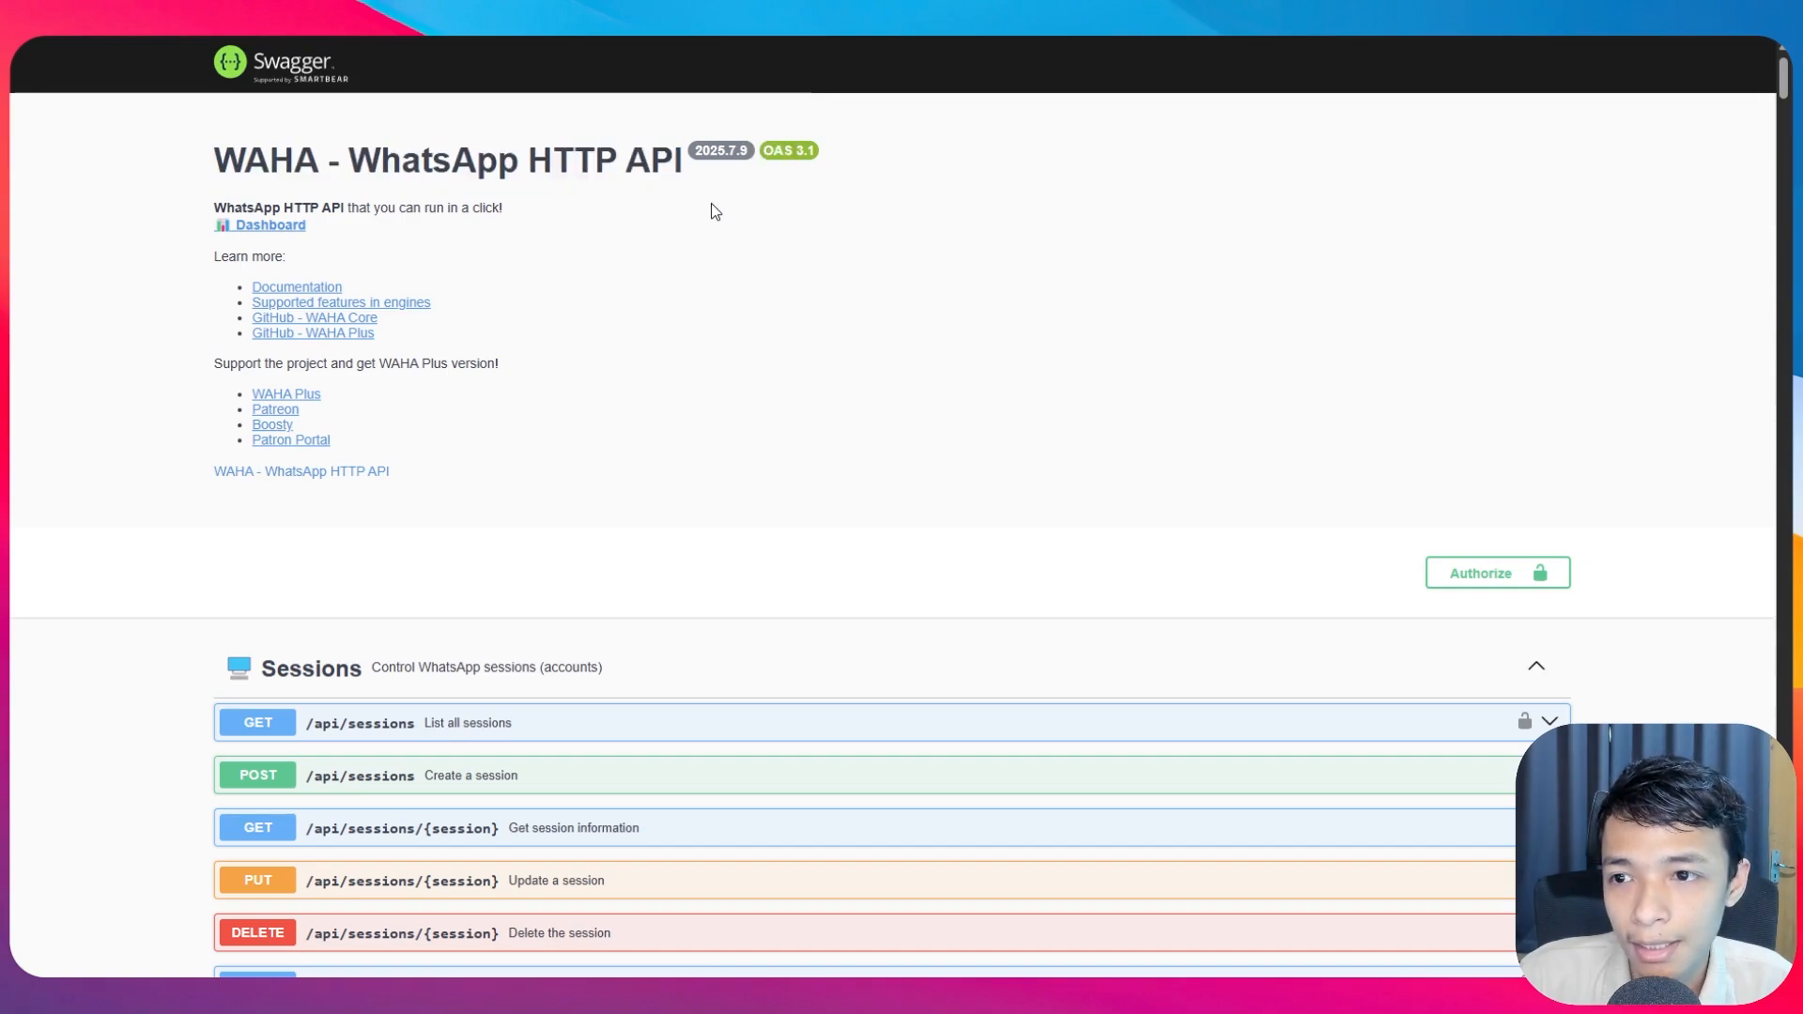
# - Open the WAHA dashboard and start the default session
pyautogui.click(288, 230)
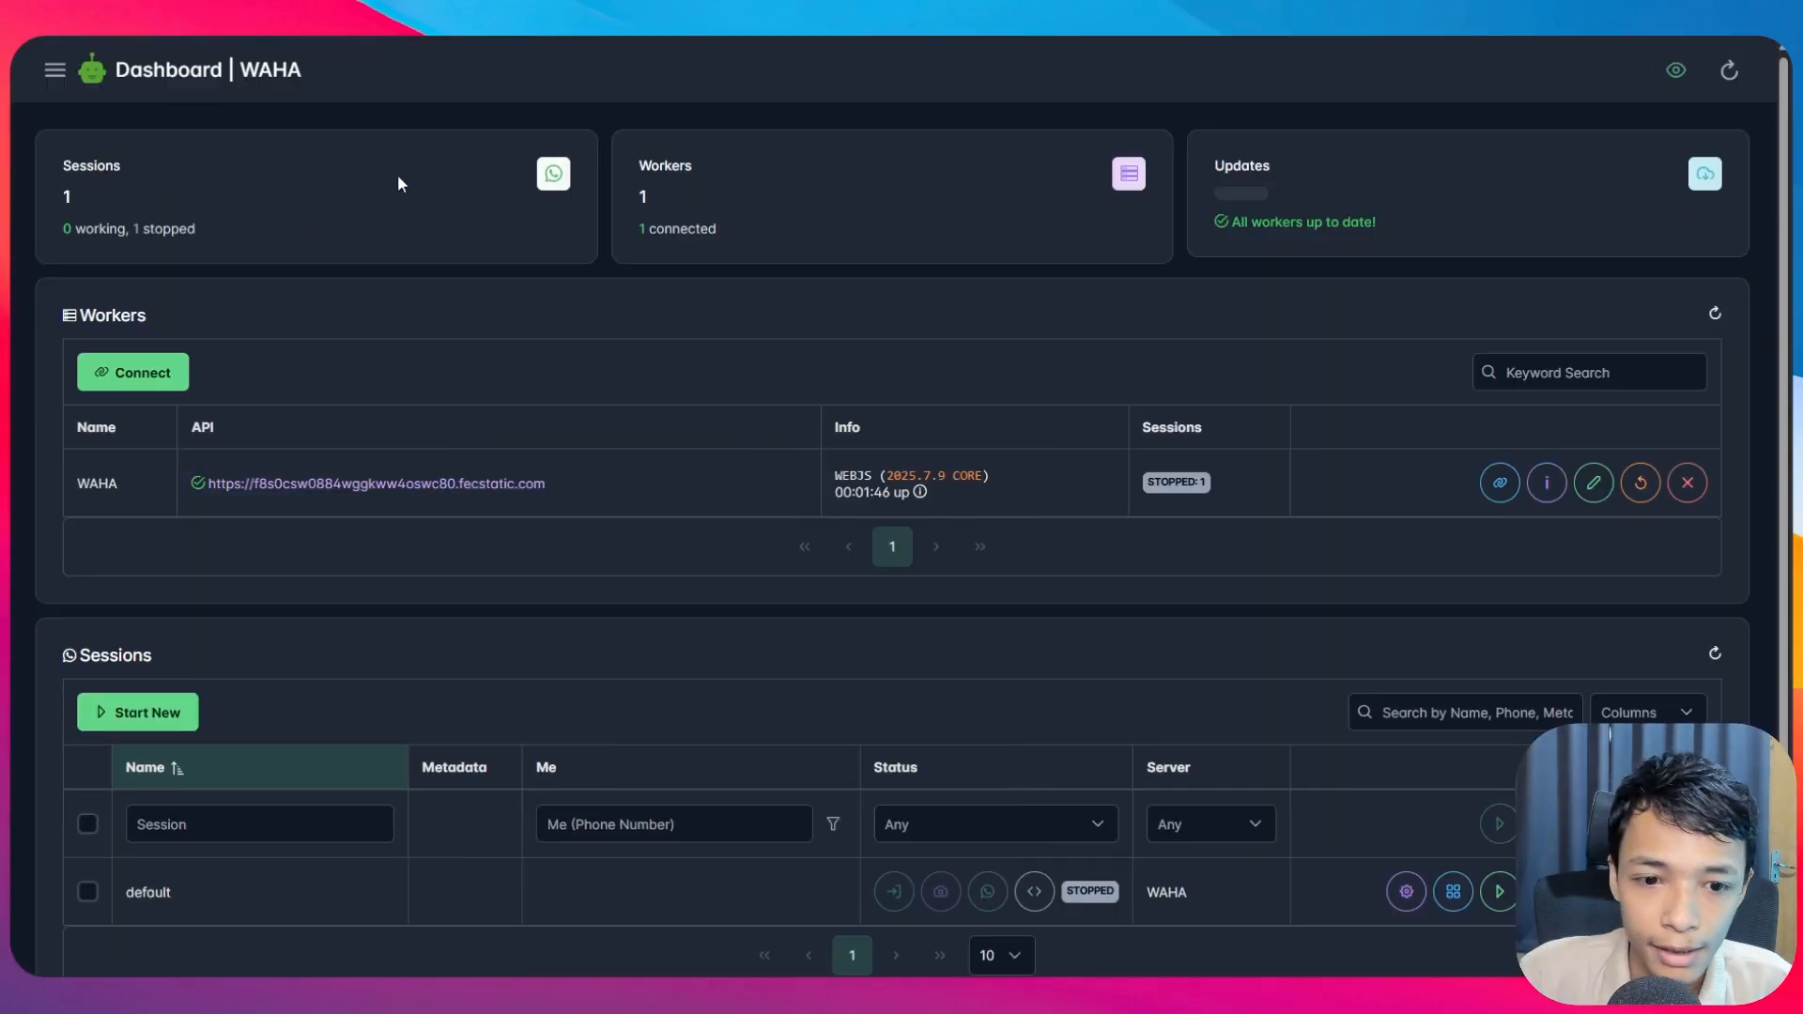
pyautogui.scroll(-1, 601, 242)
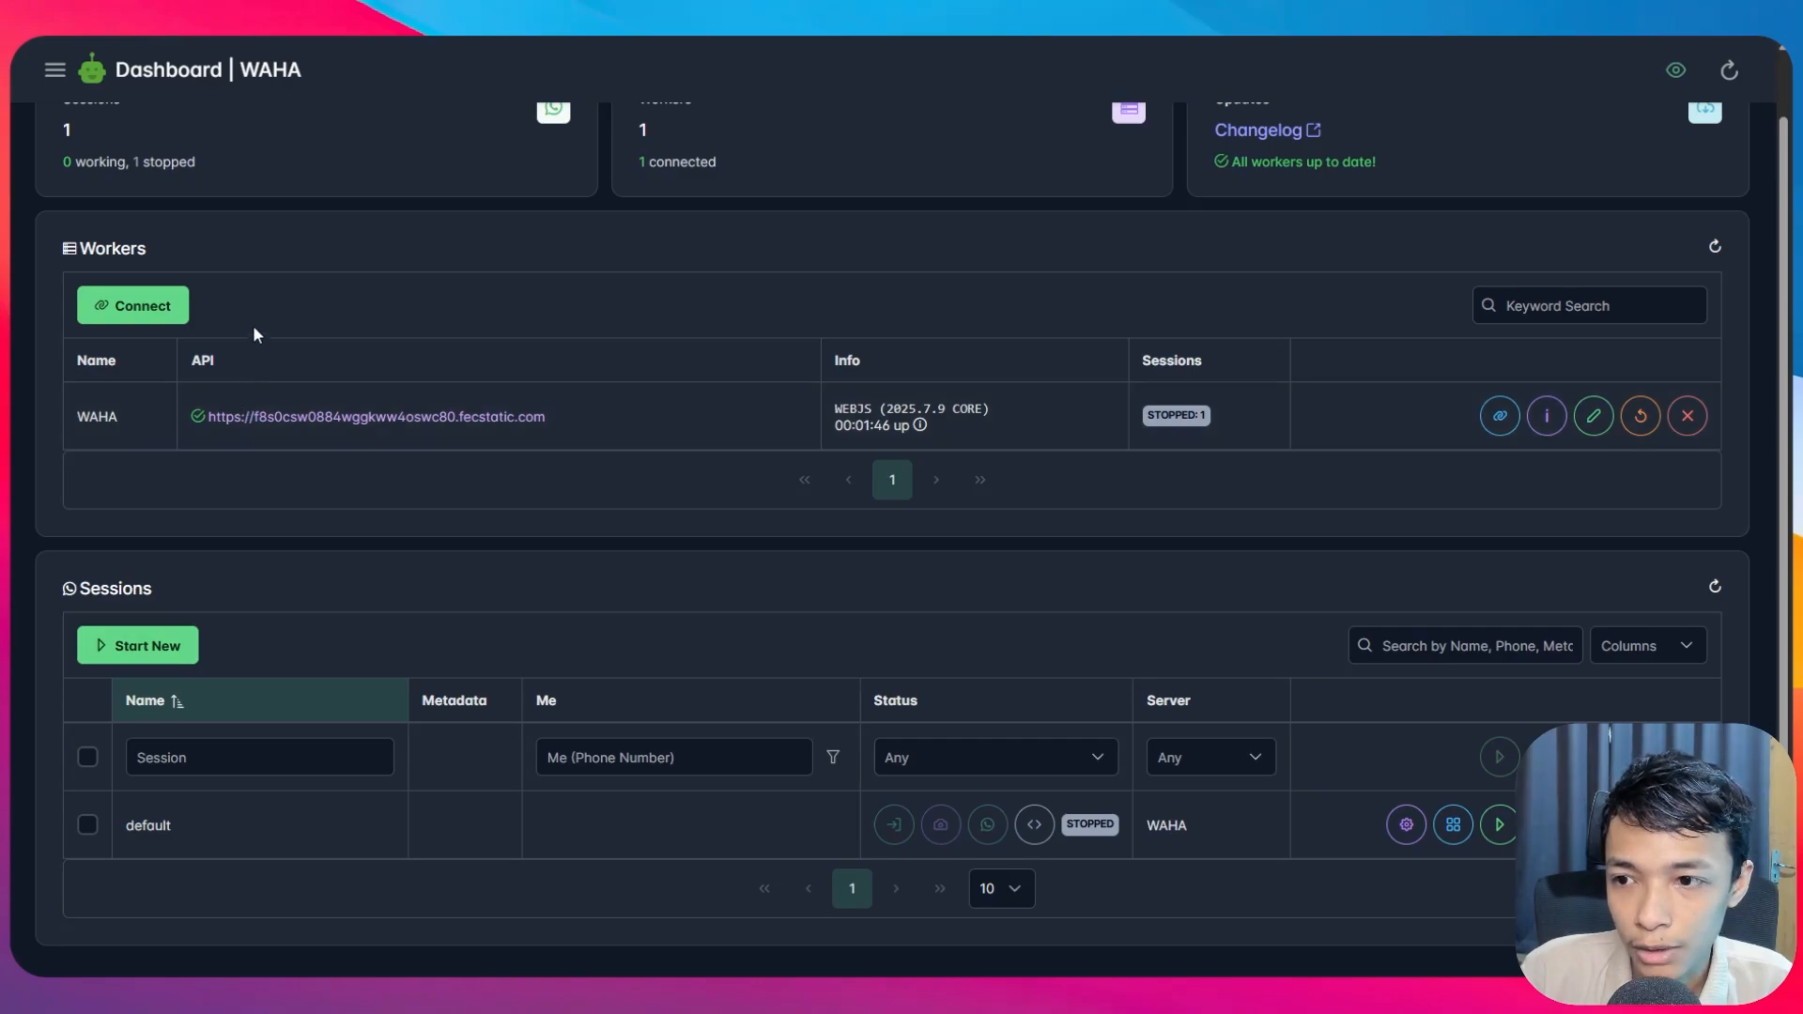
pyautogui.moveTo(91, 588); pyautogui.dragTo(228, 588)
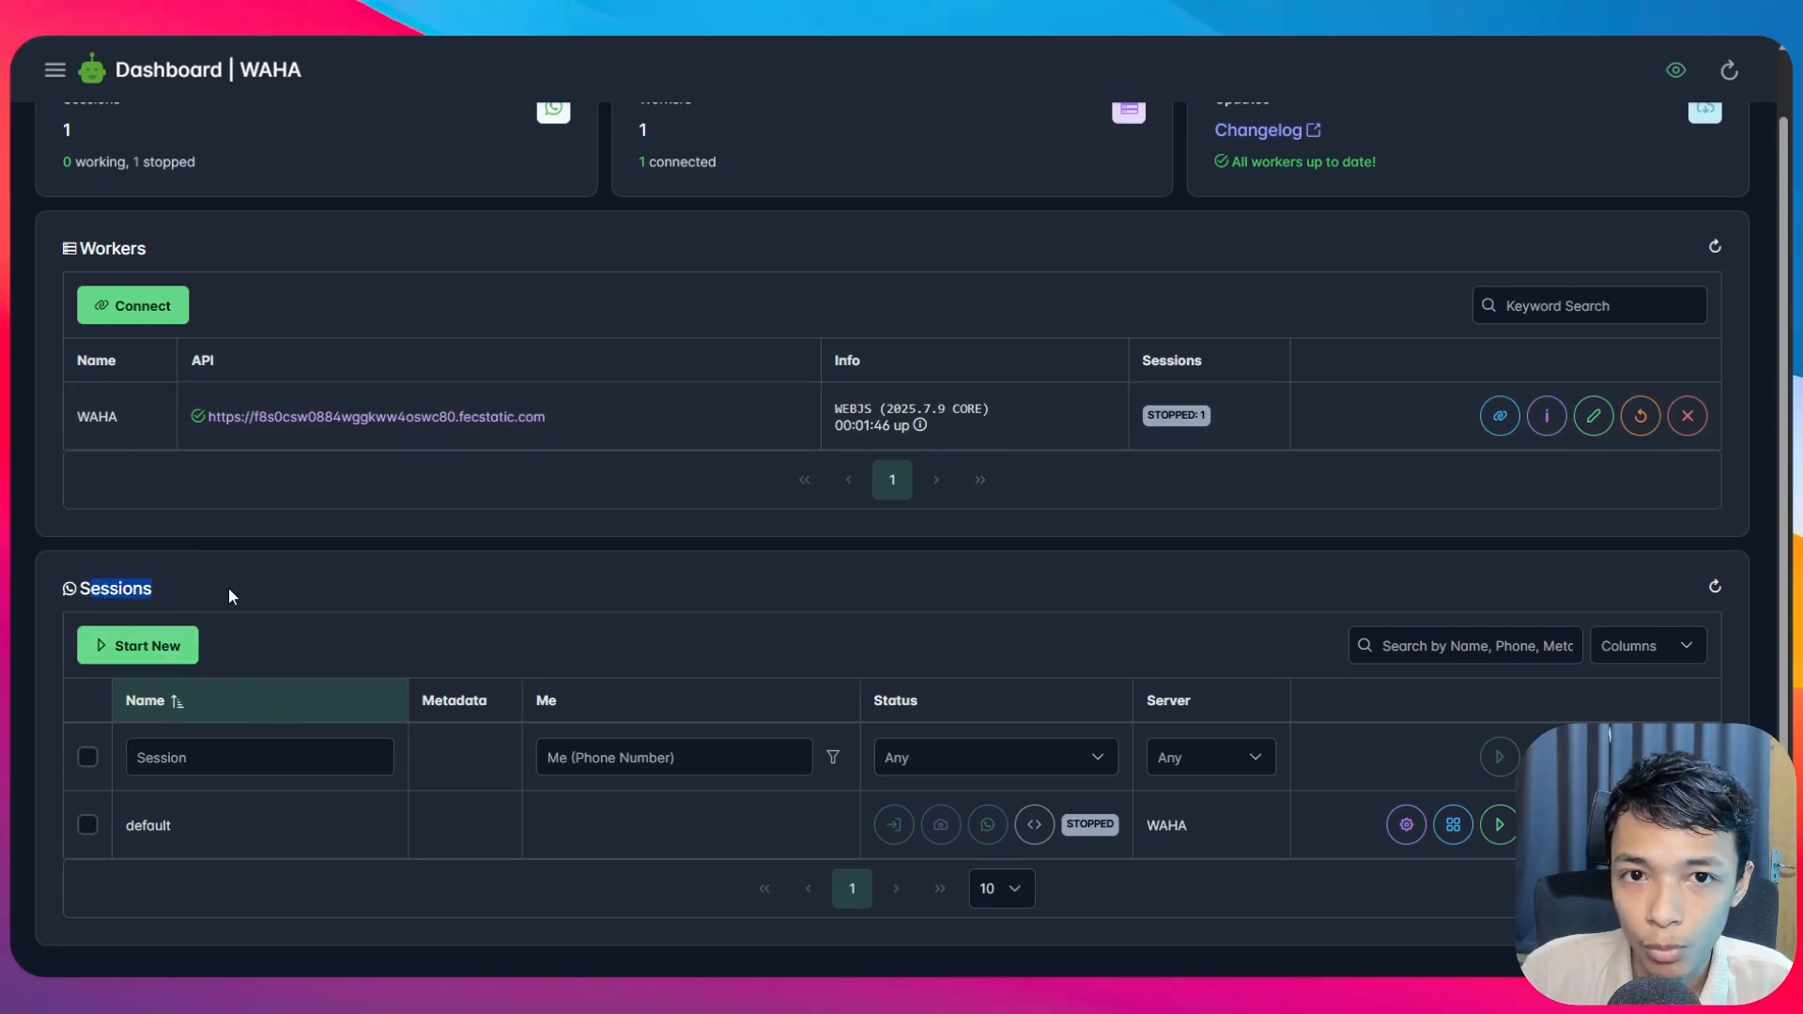
pyautogui.click(223, 605)
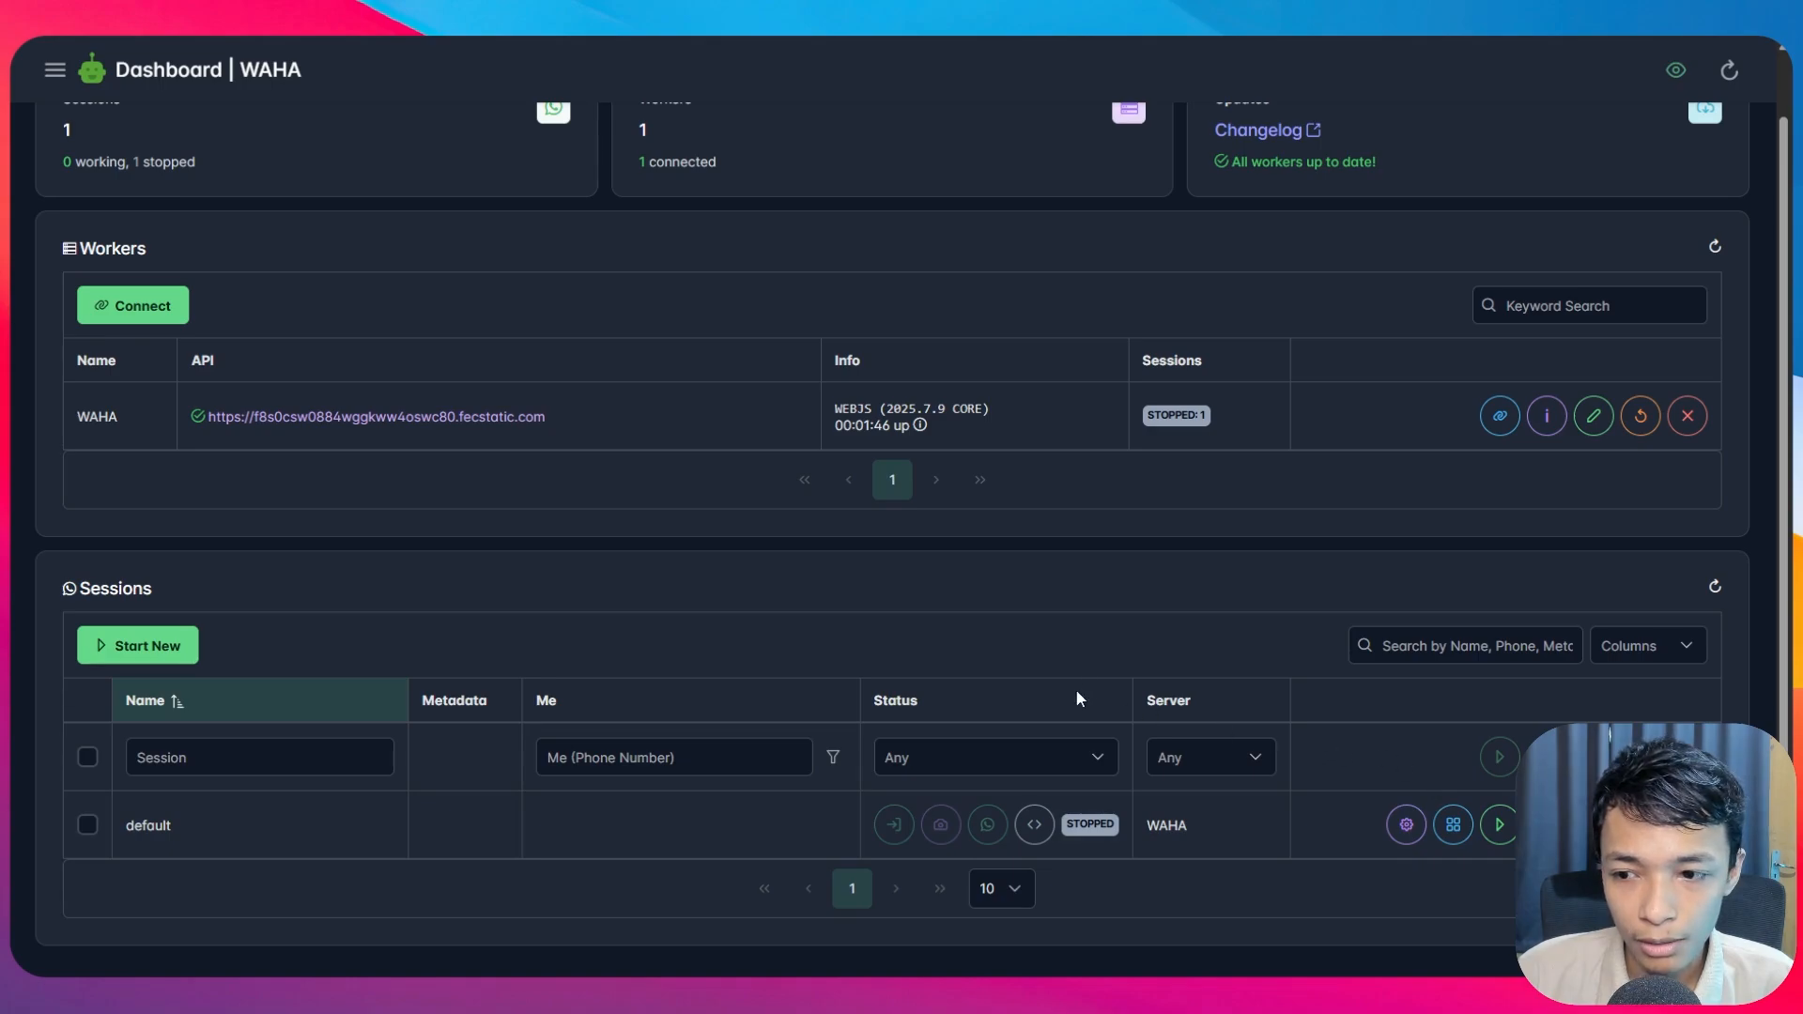
pyautogui.click(1498, 825)
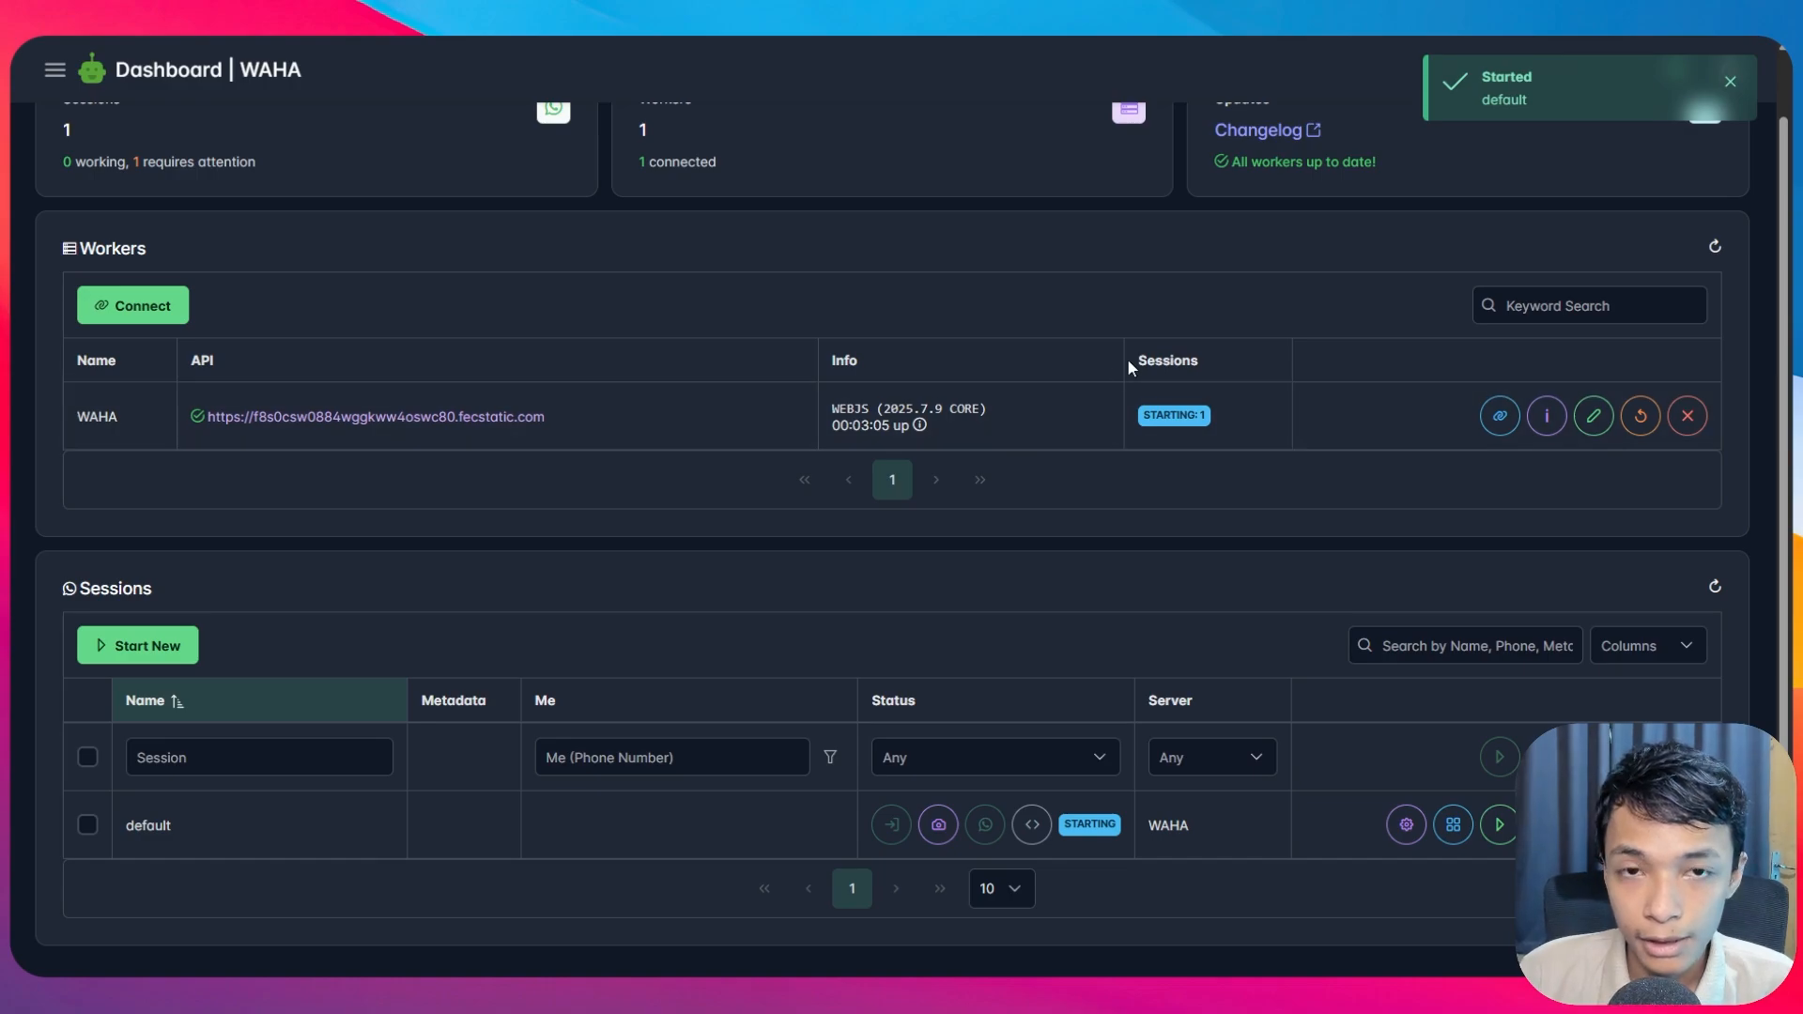
# - Show the QR code of the default session to link the WhatsApp account, and close the dialog once authorized
pyautogui.moveTo(1141, 421); pyautogui.dragTo(1205, 422)
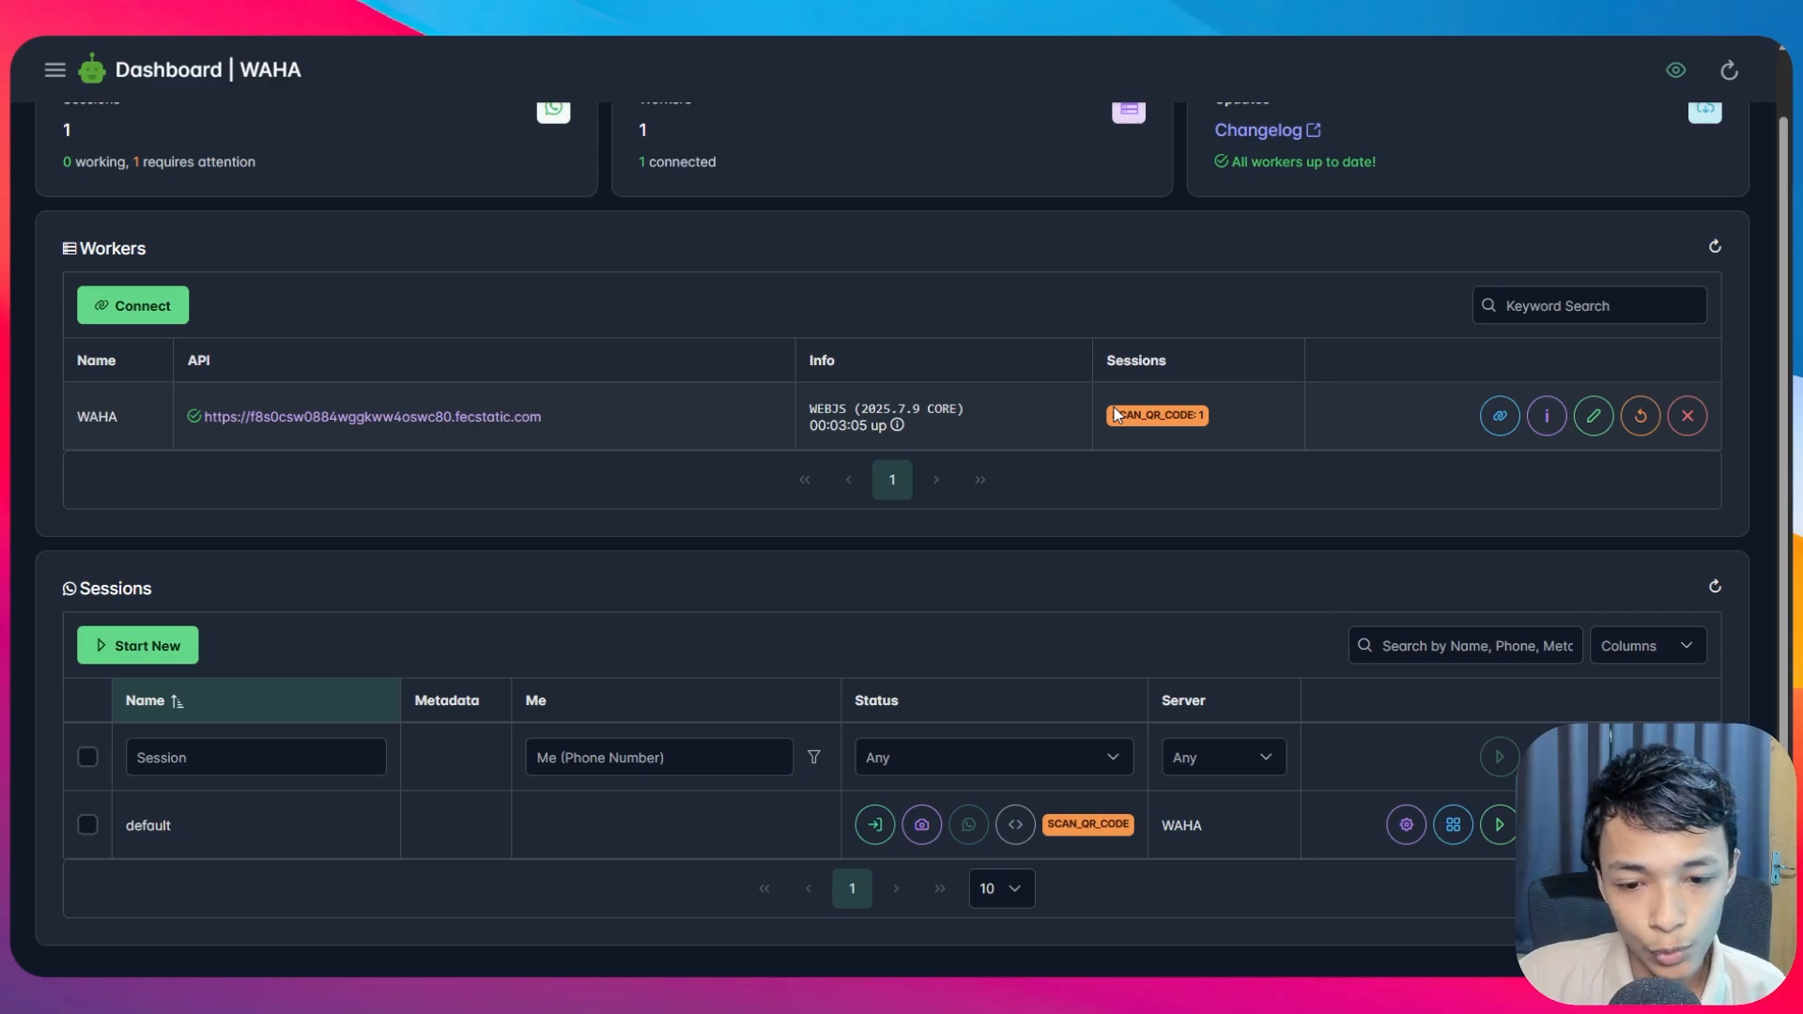
pyautogui.click(874, 824)
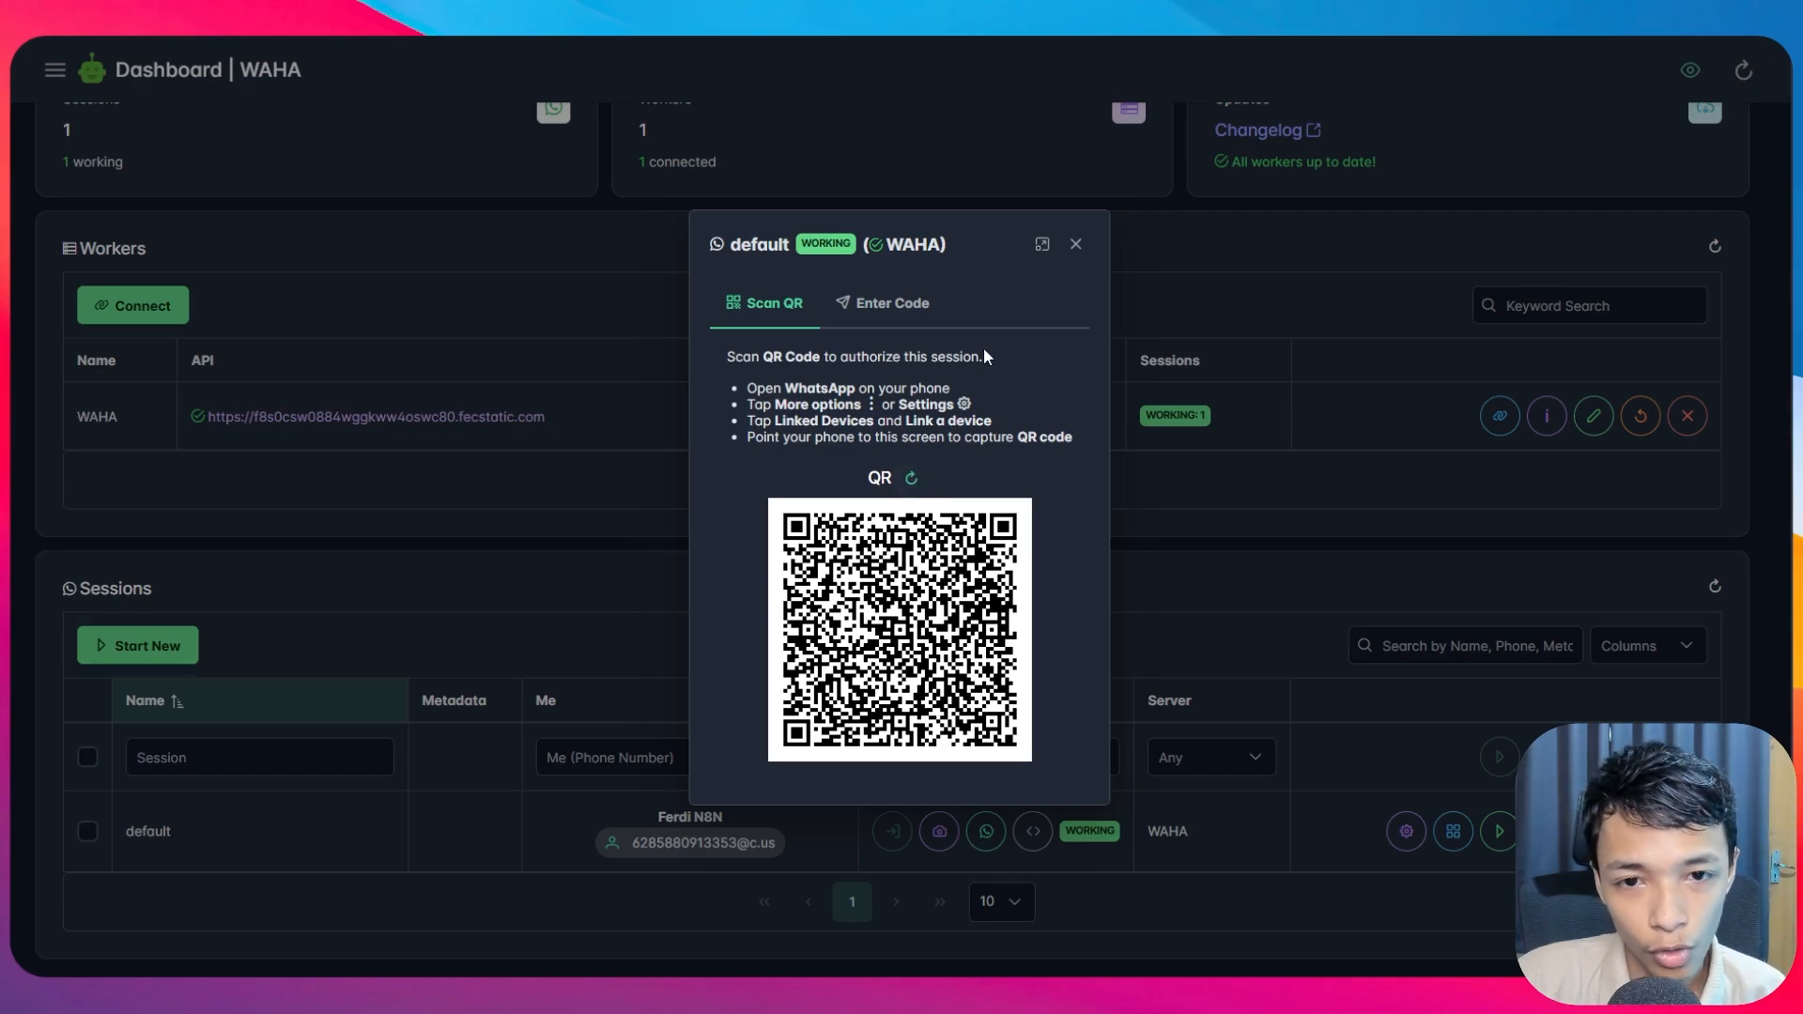
pyautogui.click(1076, 244)
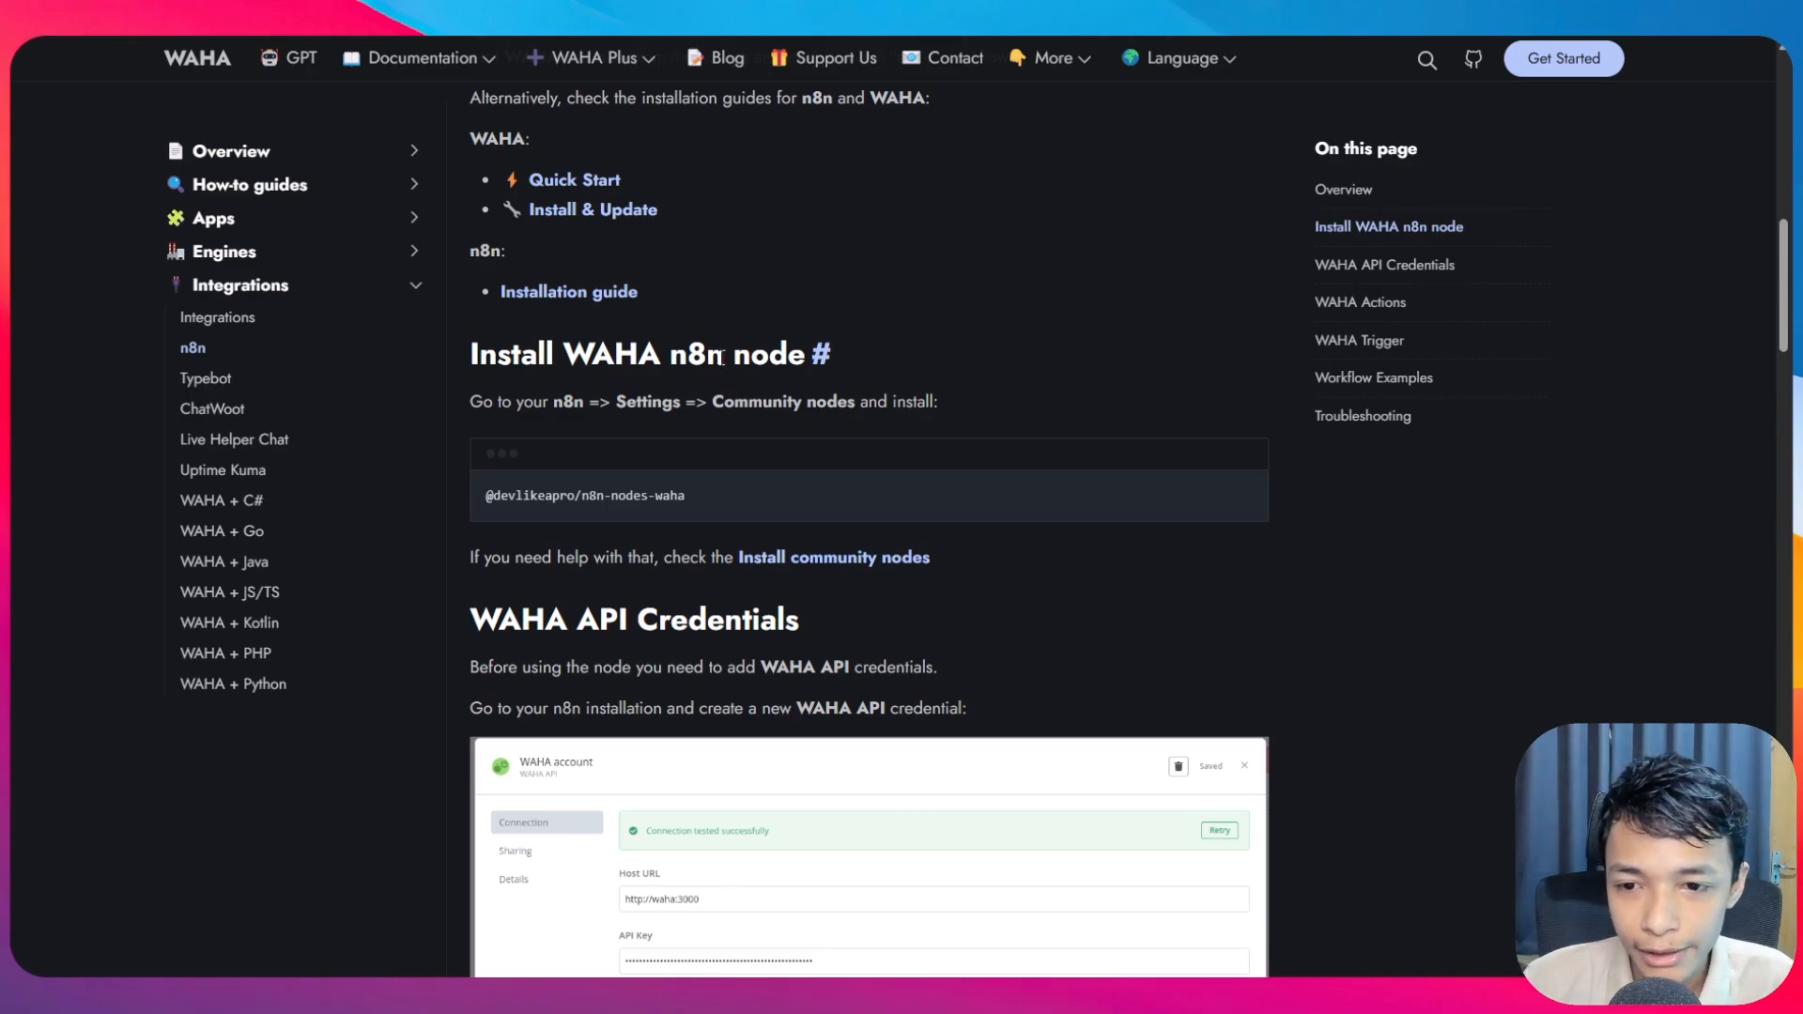
pyautogui.click(1244, 491)
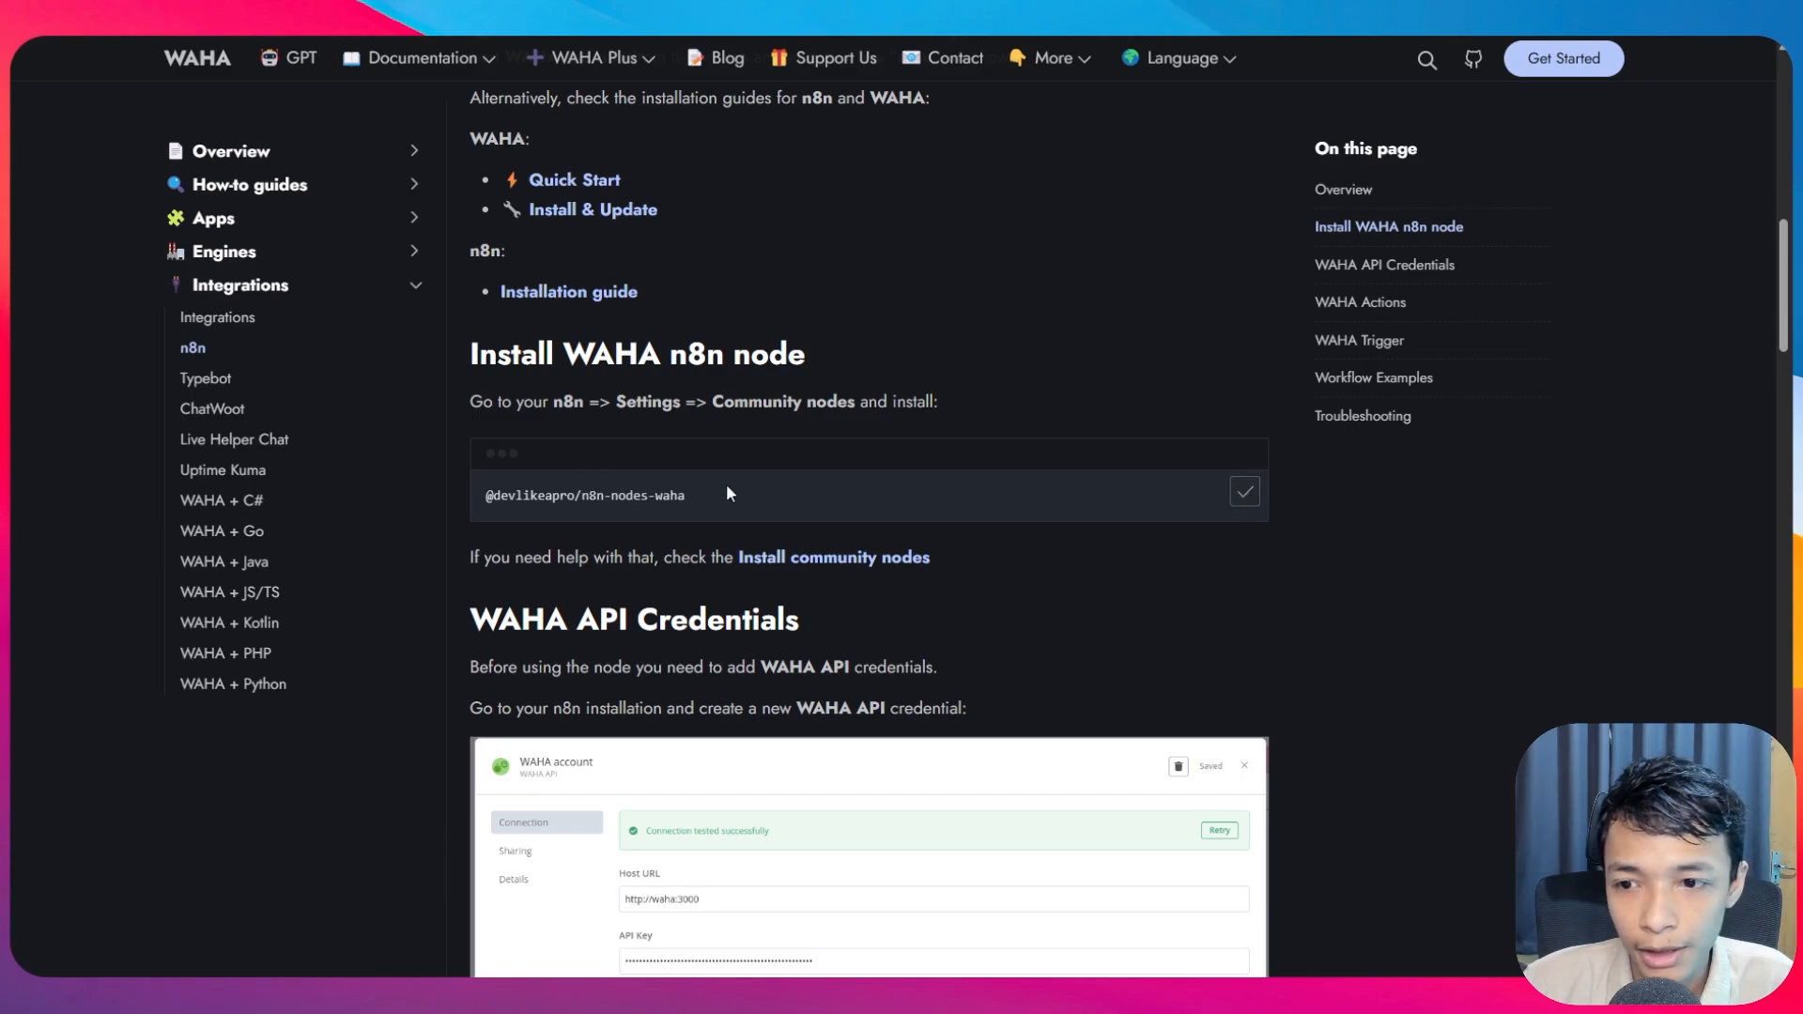
pyautogui.click(5, 235)
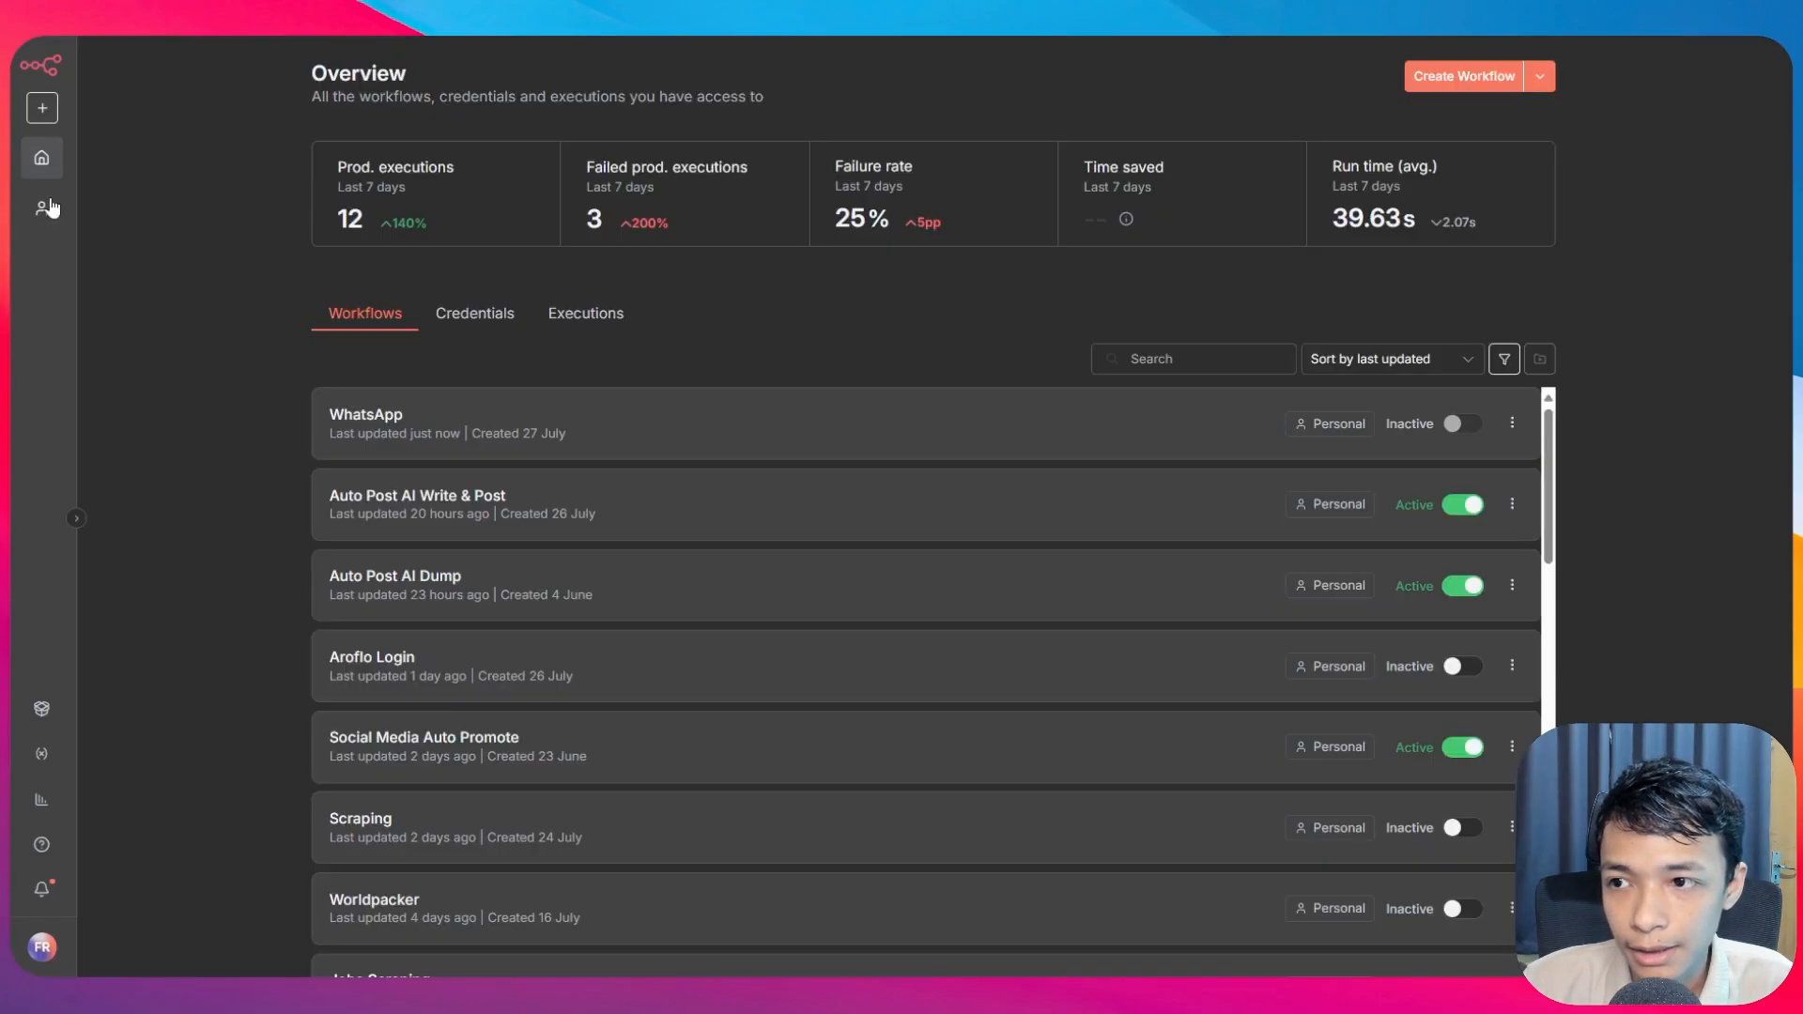
pyautogui.click(62, 934)
pyautogui.click(105, 893)
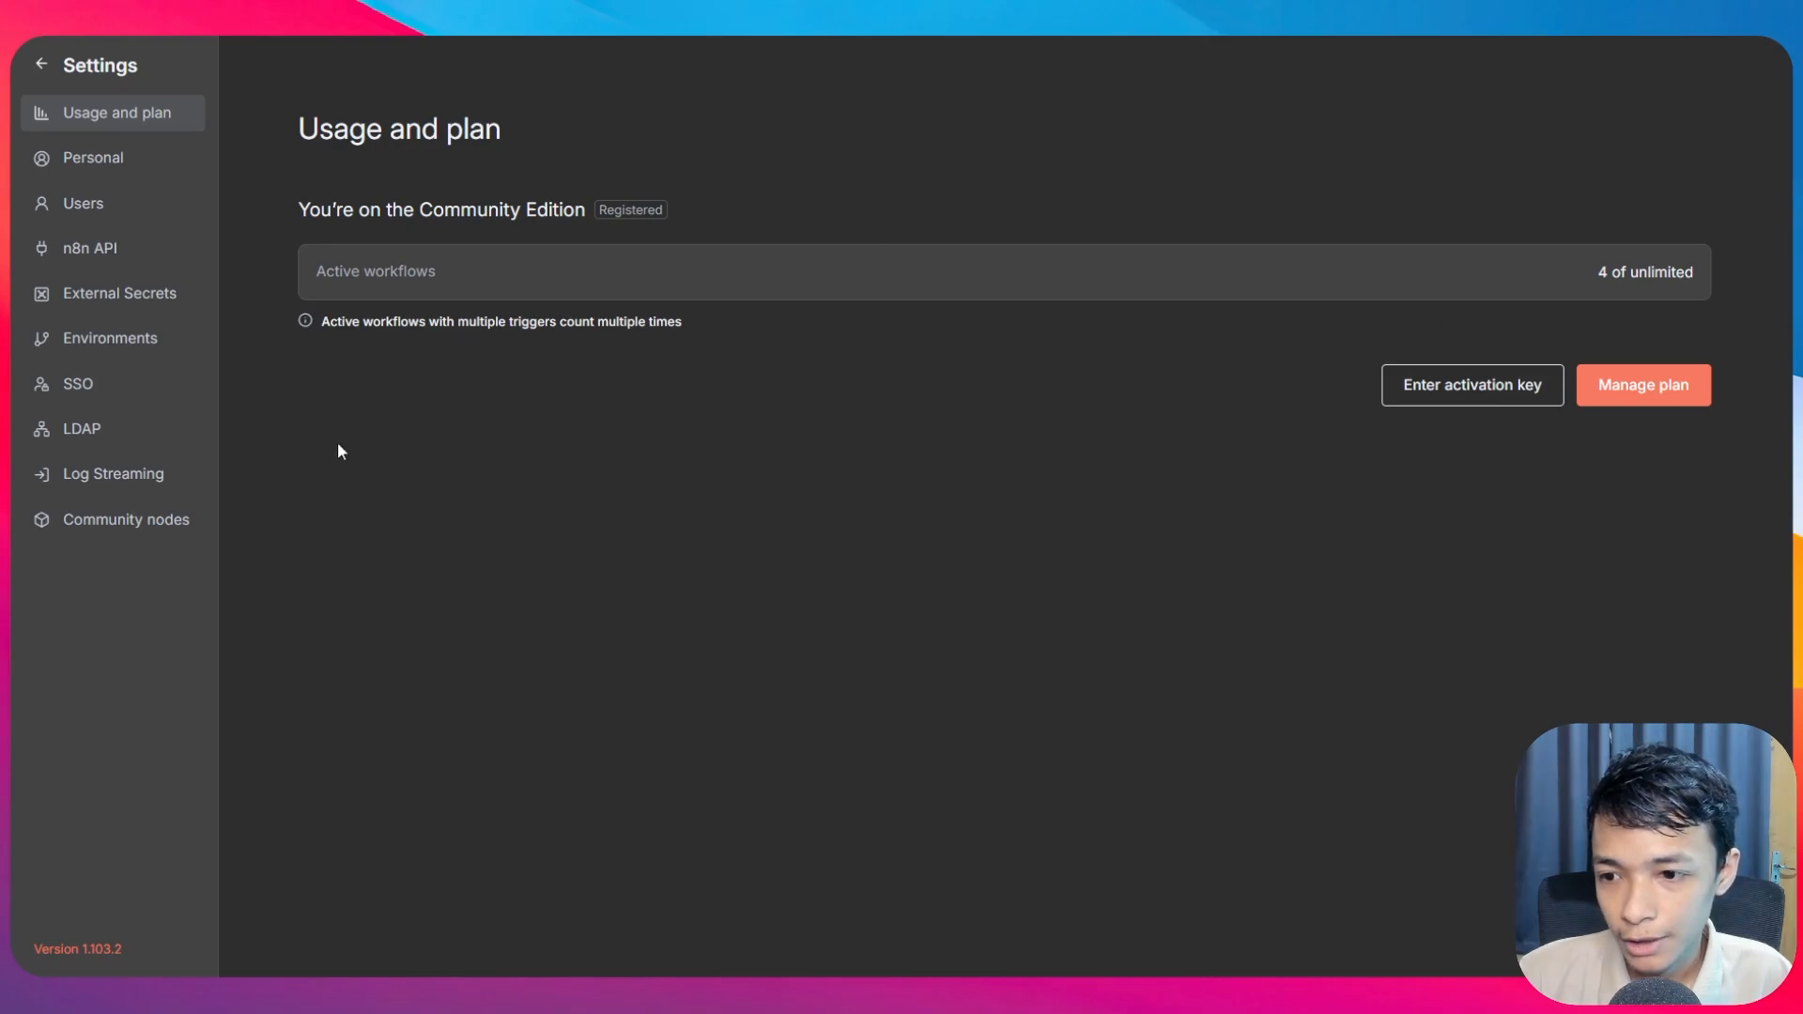
pyautogui.click(132, 522)
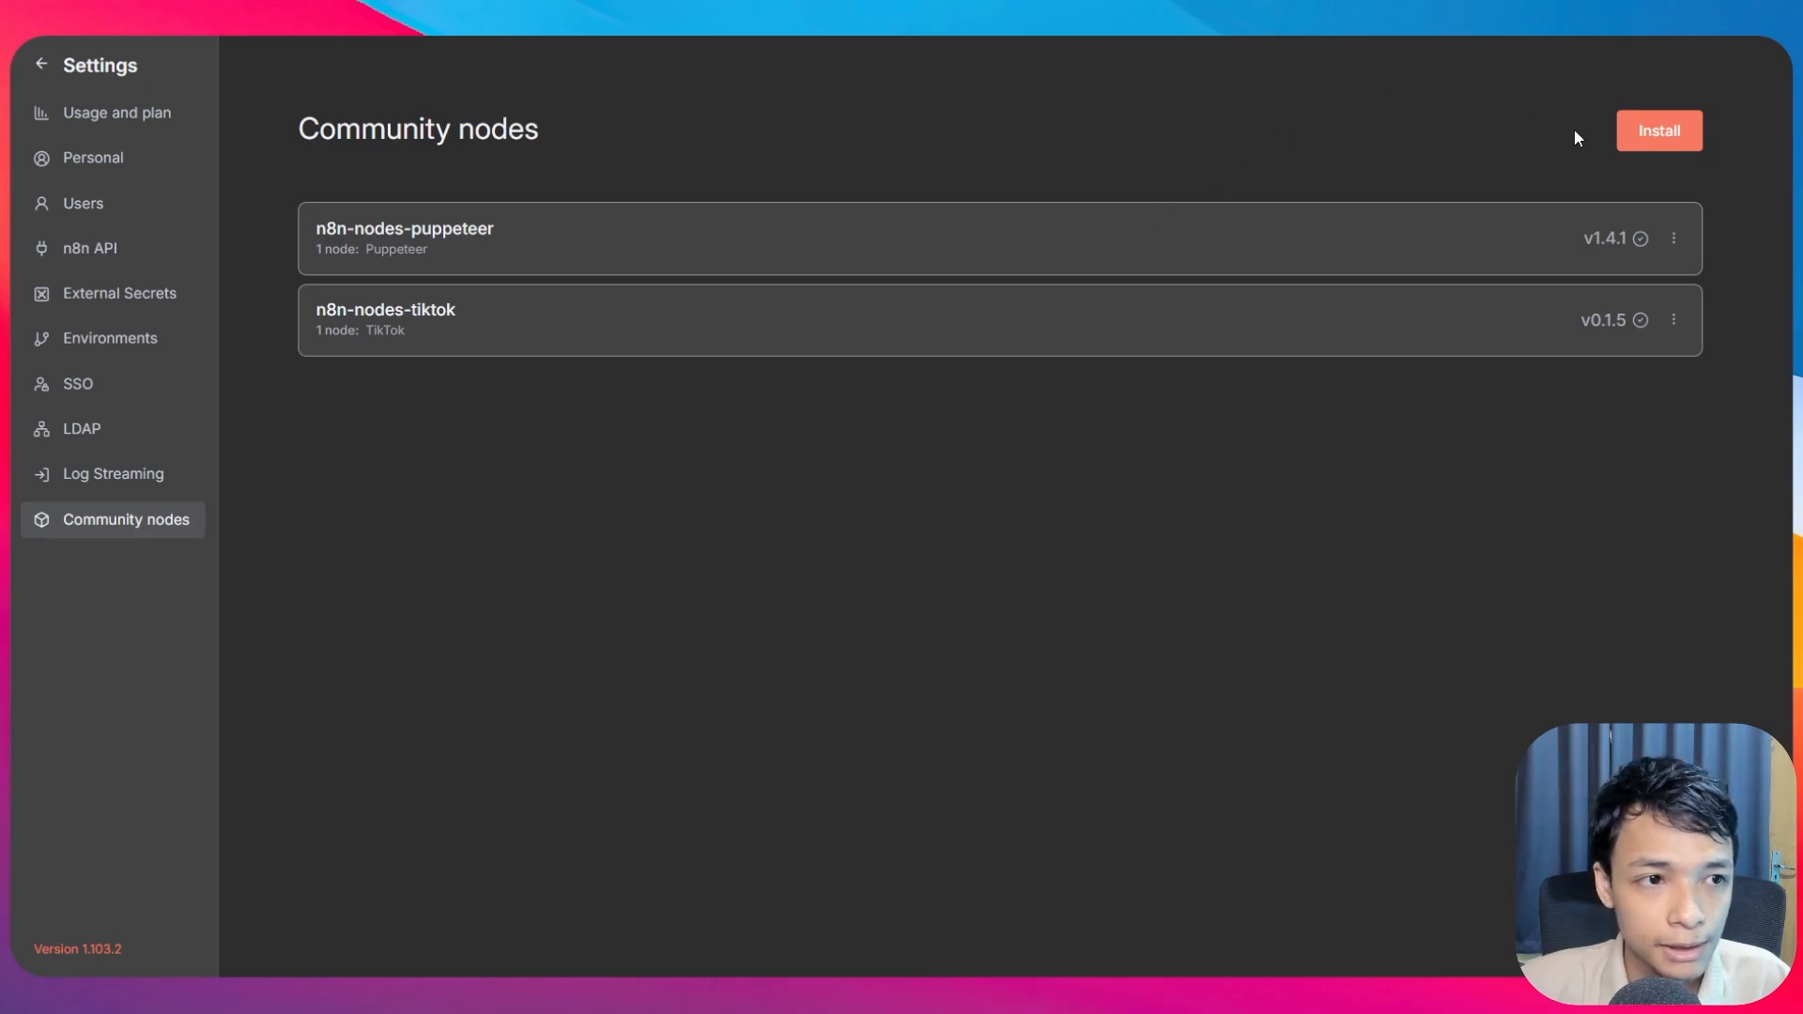
pyautogui.click(1617, 136)
pyautogui.hotkey('ctrl', 'v')
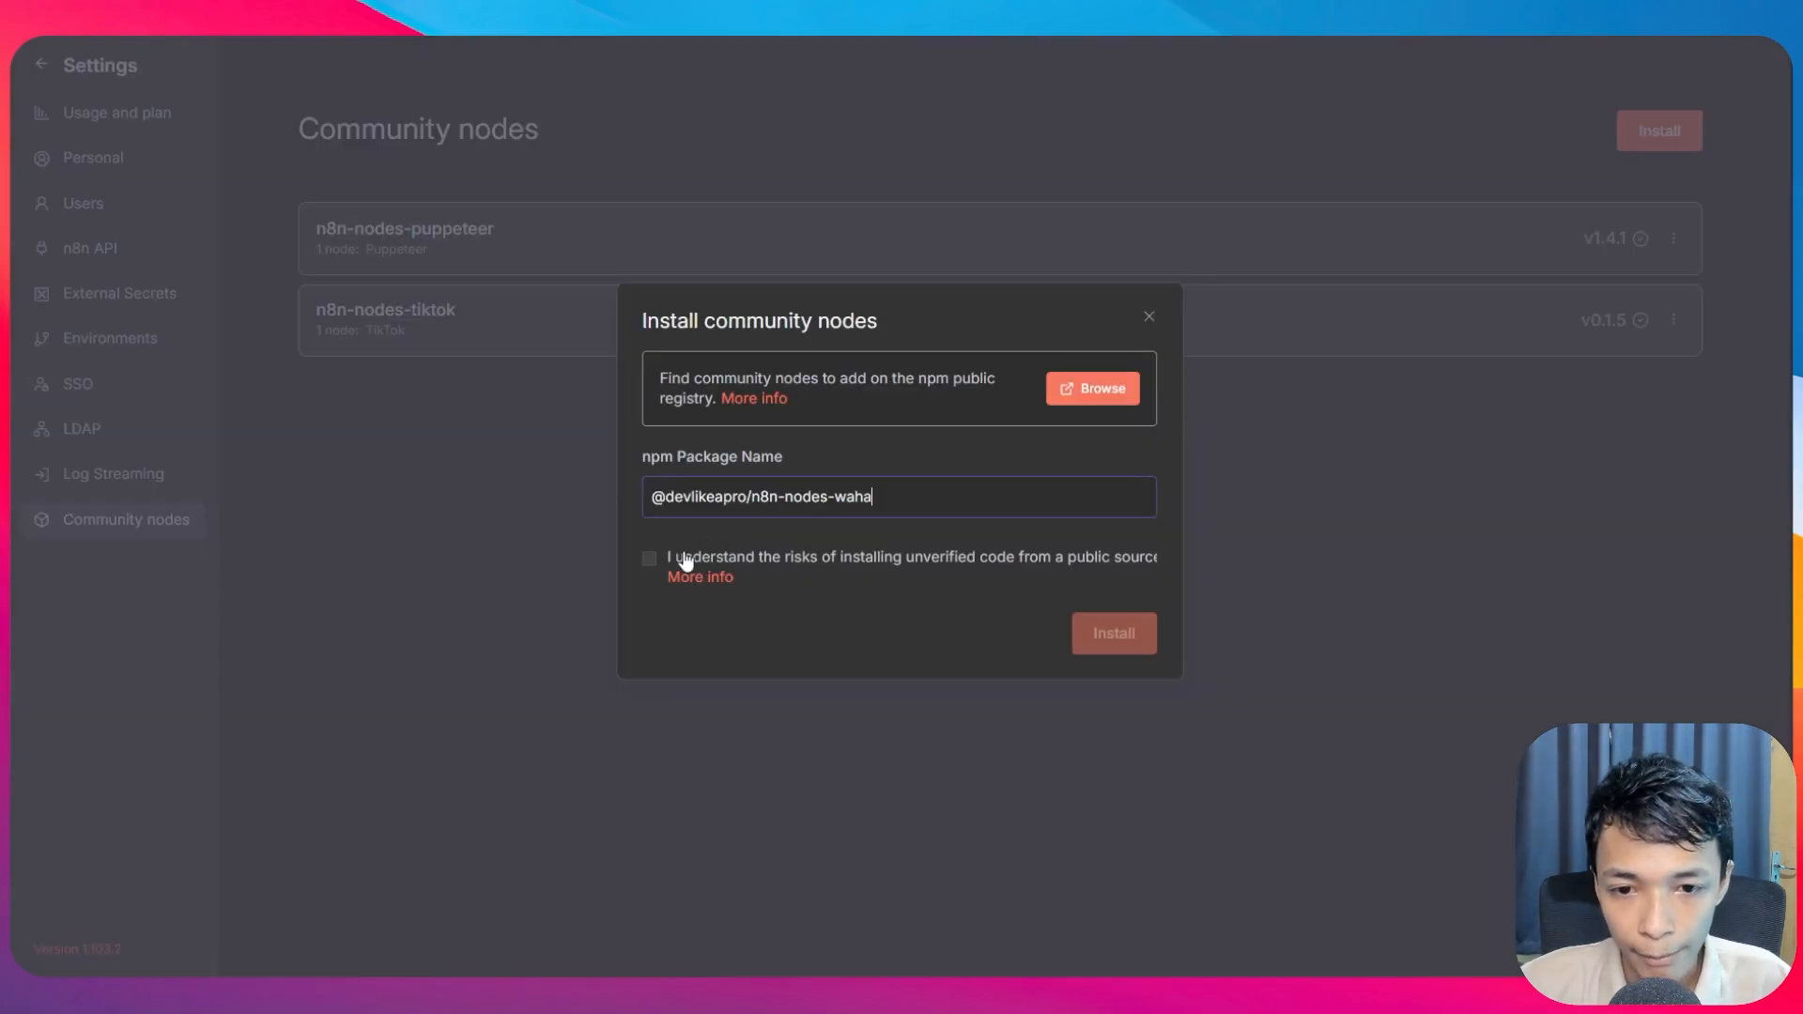
pyautogui.click(653, 565)
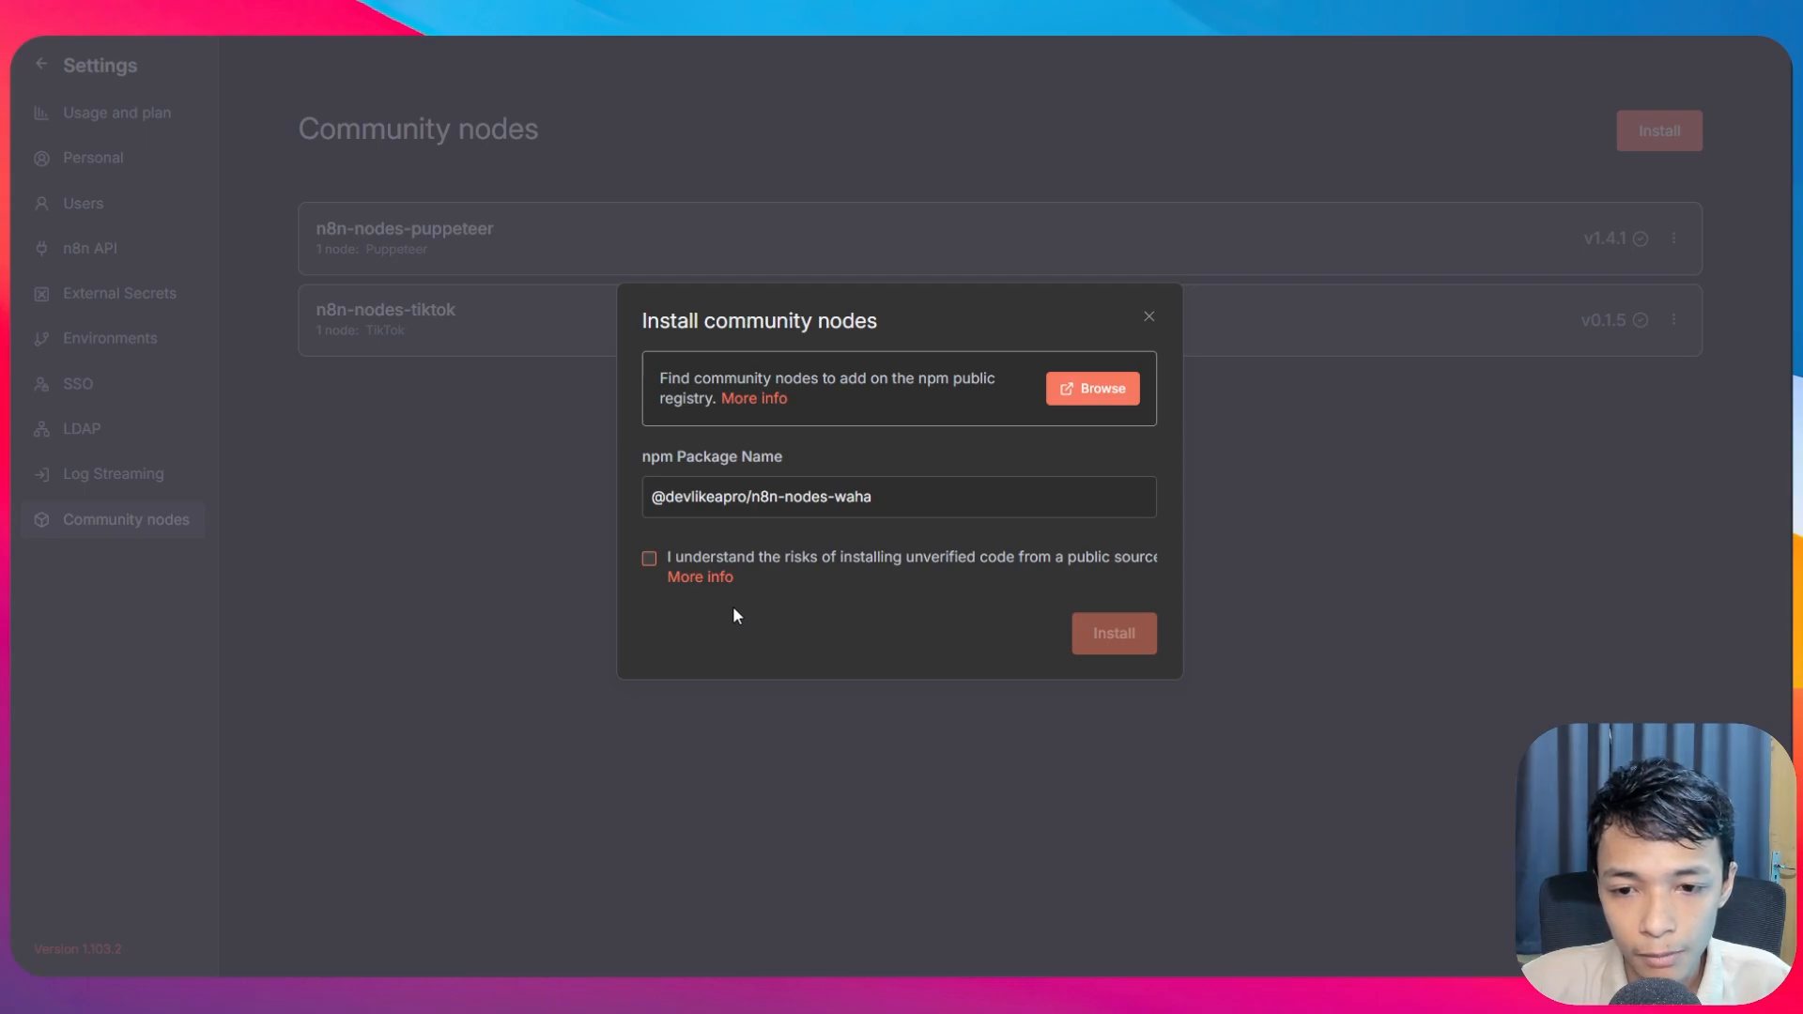
pyautogui.click(778, 576)
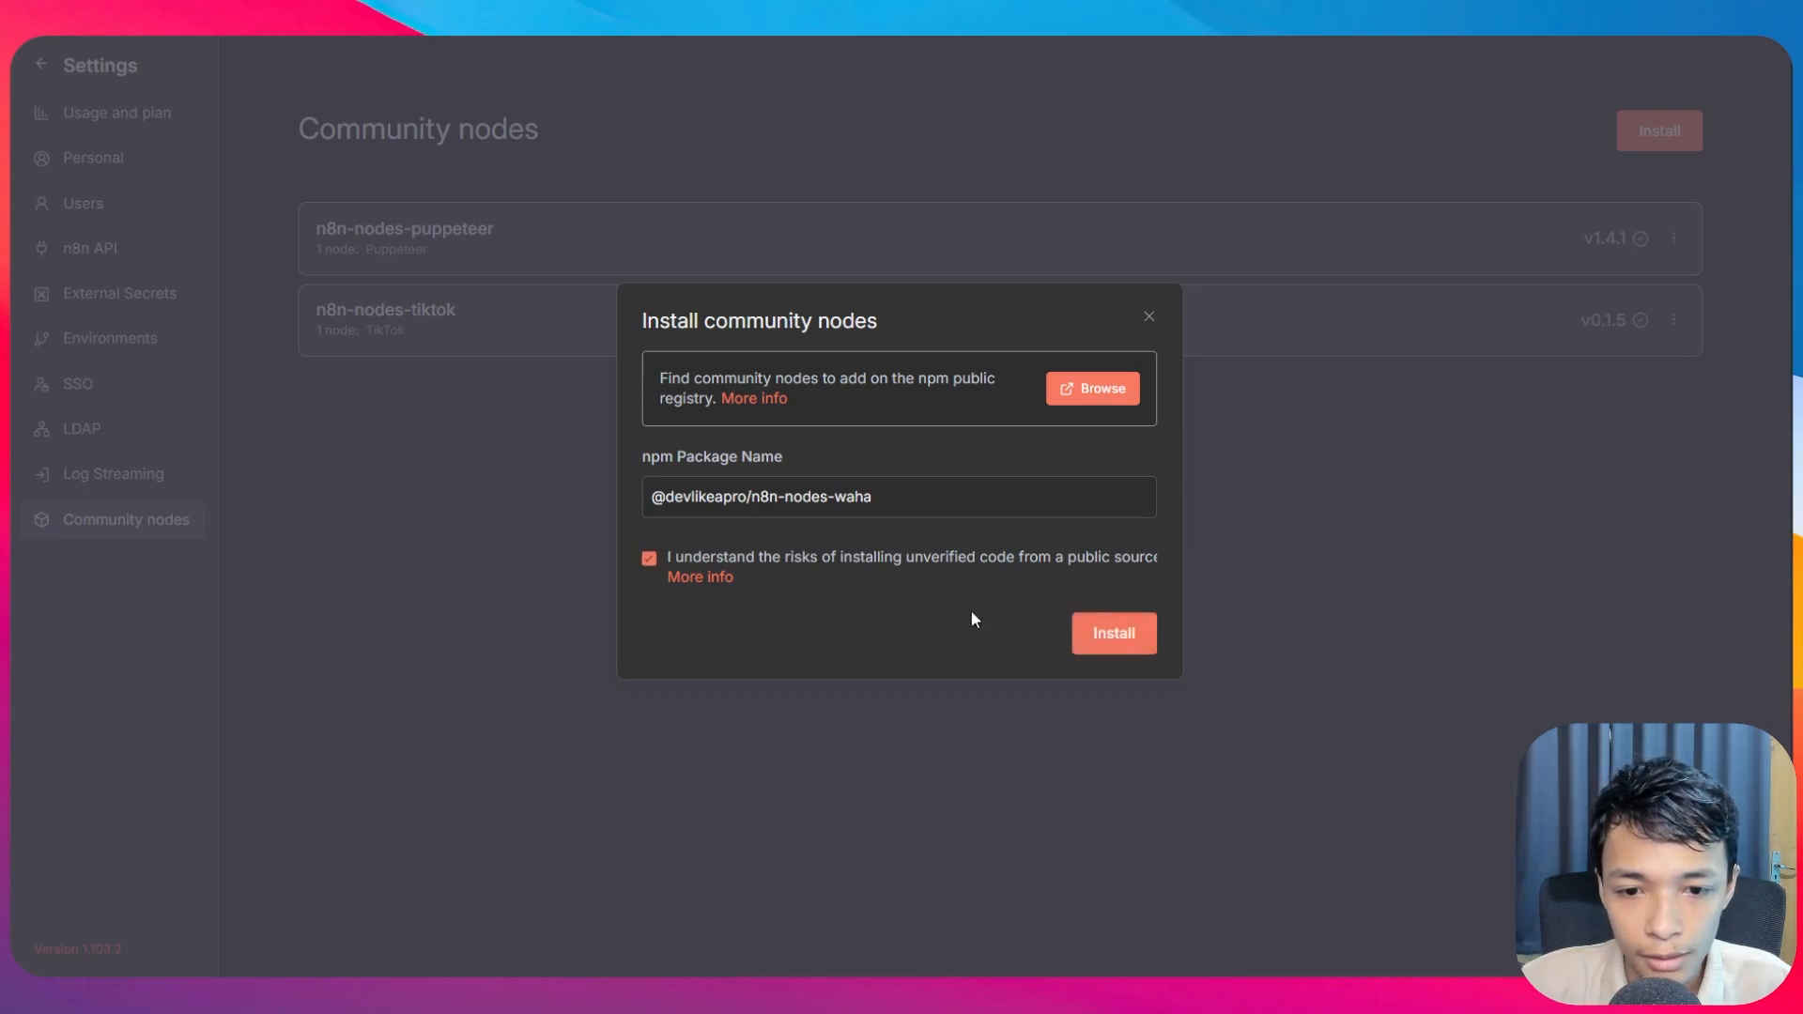
pyautogui.click(1108, 635)
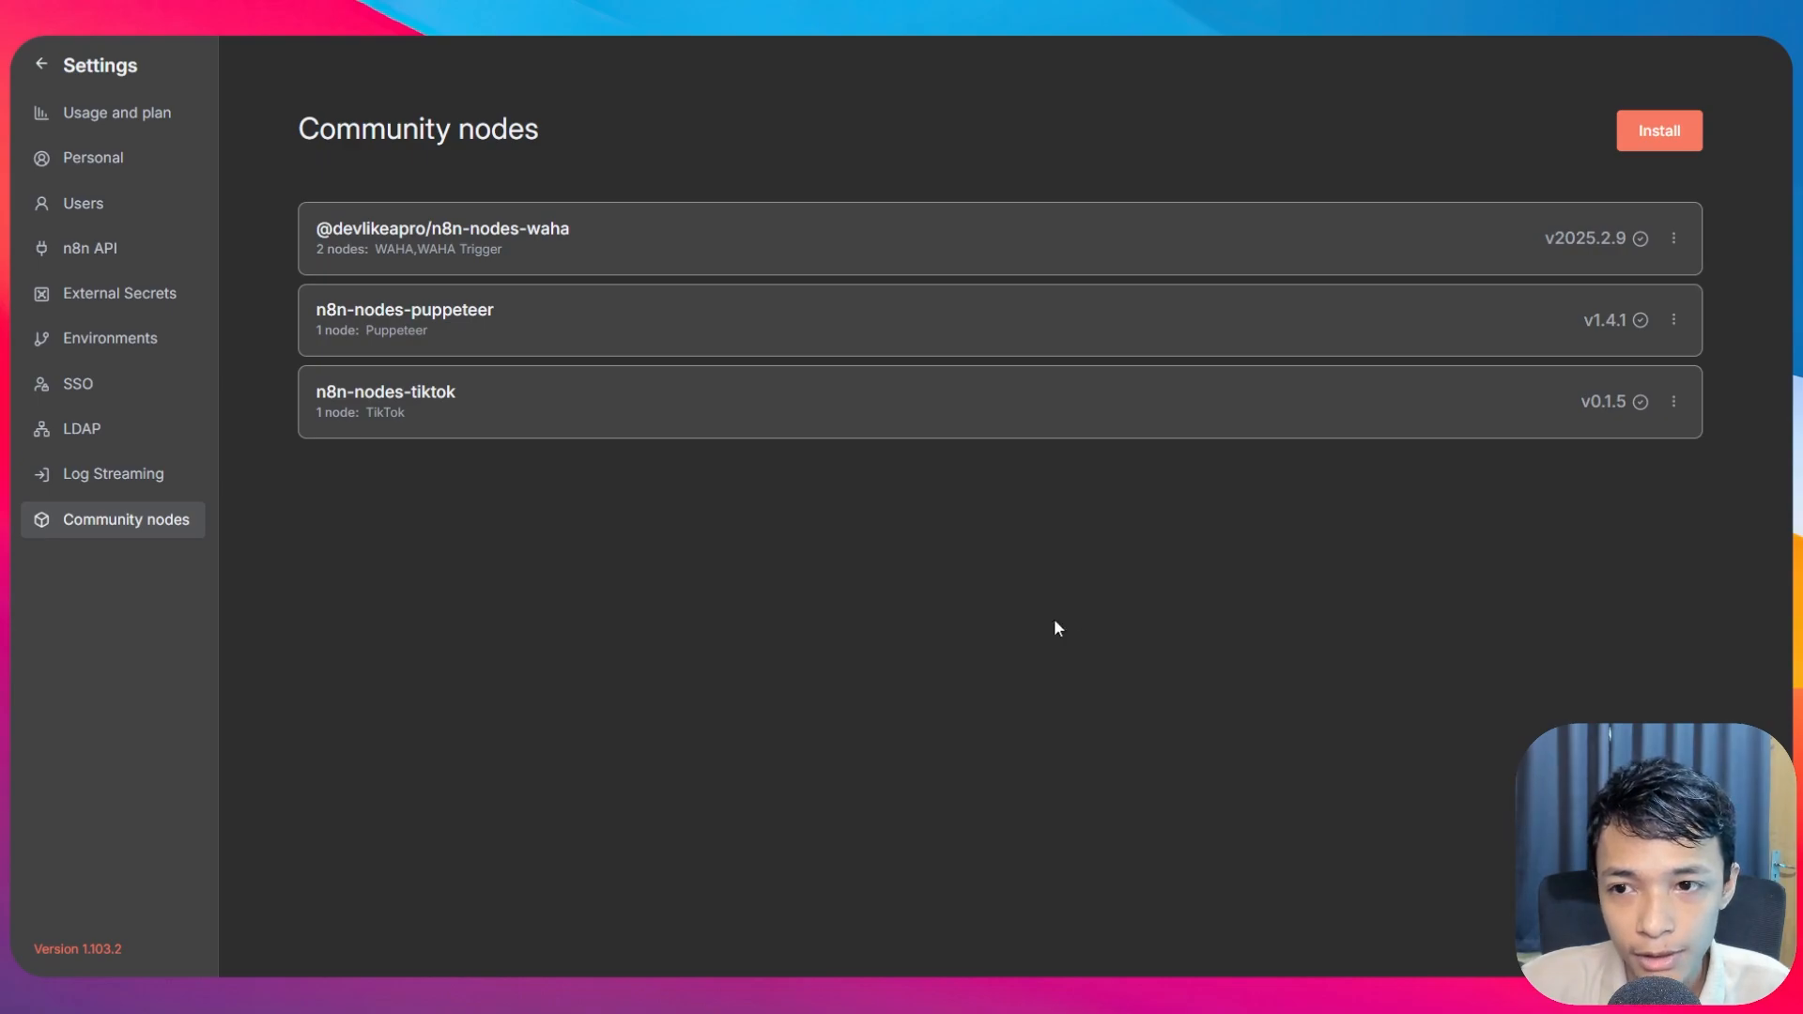
pyautogui.moveTo(317, 229); pyautogui.dragTo(515, 226)
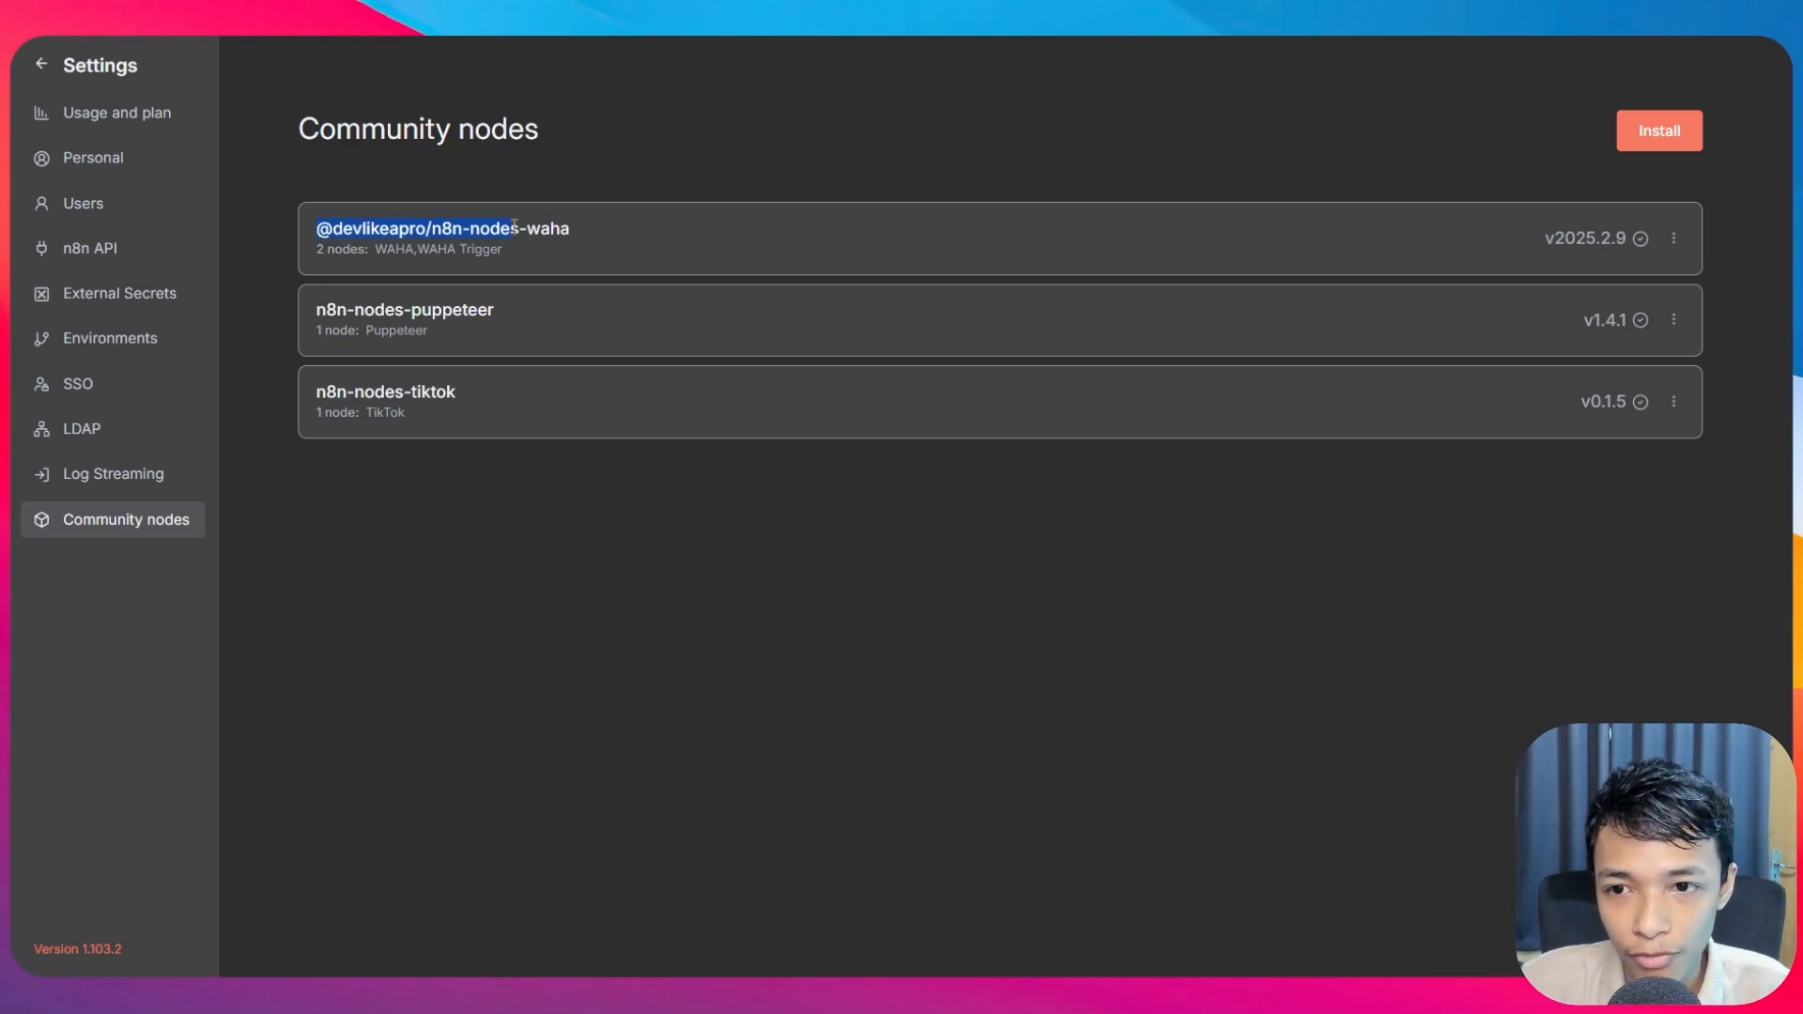
pyautogui.moveTo(1546, 239); pyautogui.dragTo(1632, 240)
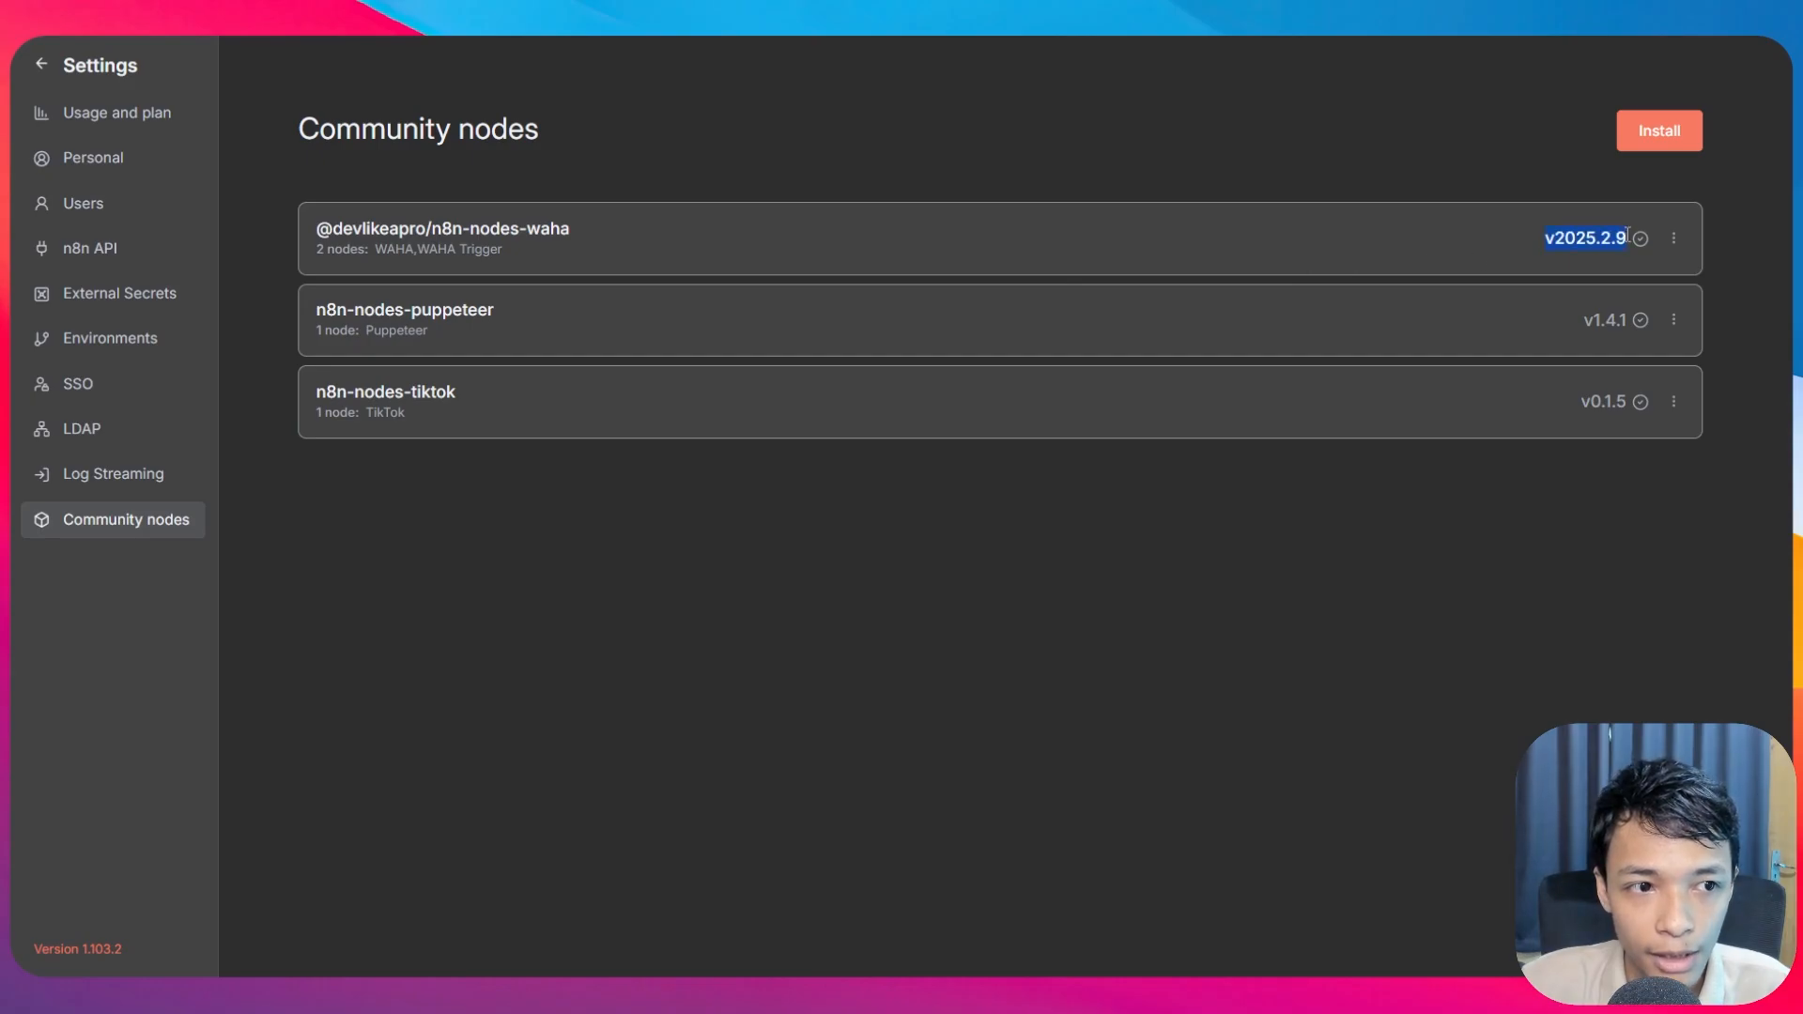
pyautogui.click(1335, 241)
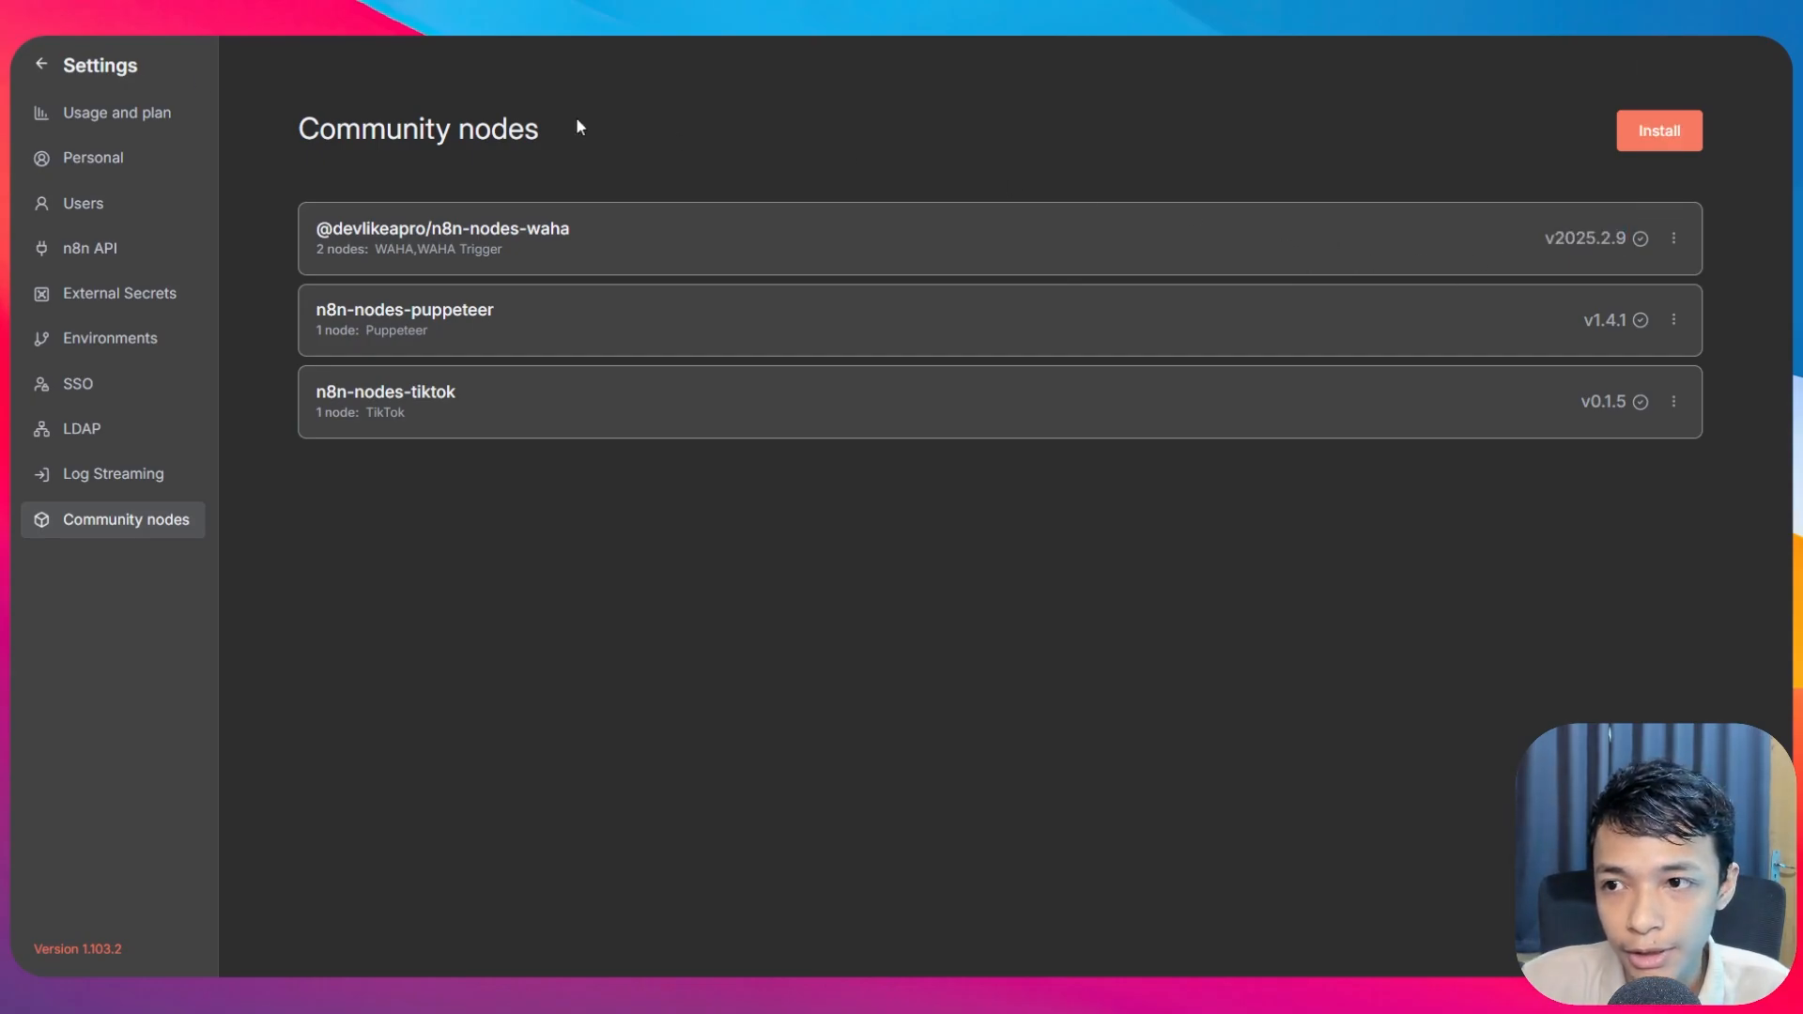
# - Open the WhatsApp workflow and add a WAHA Trigger node as its first step
pyautogui.click(82, 71)
pyautogui.click(486, 433)
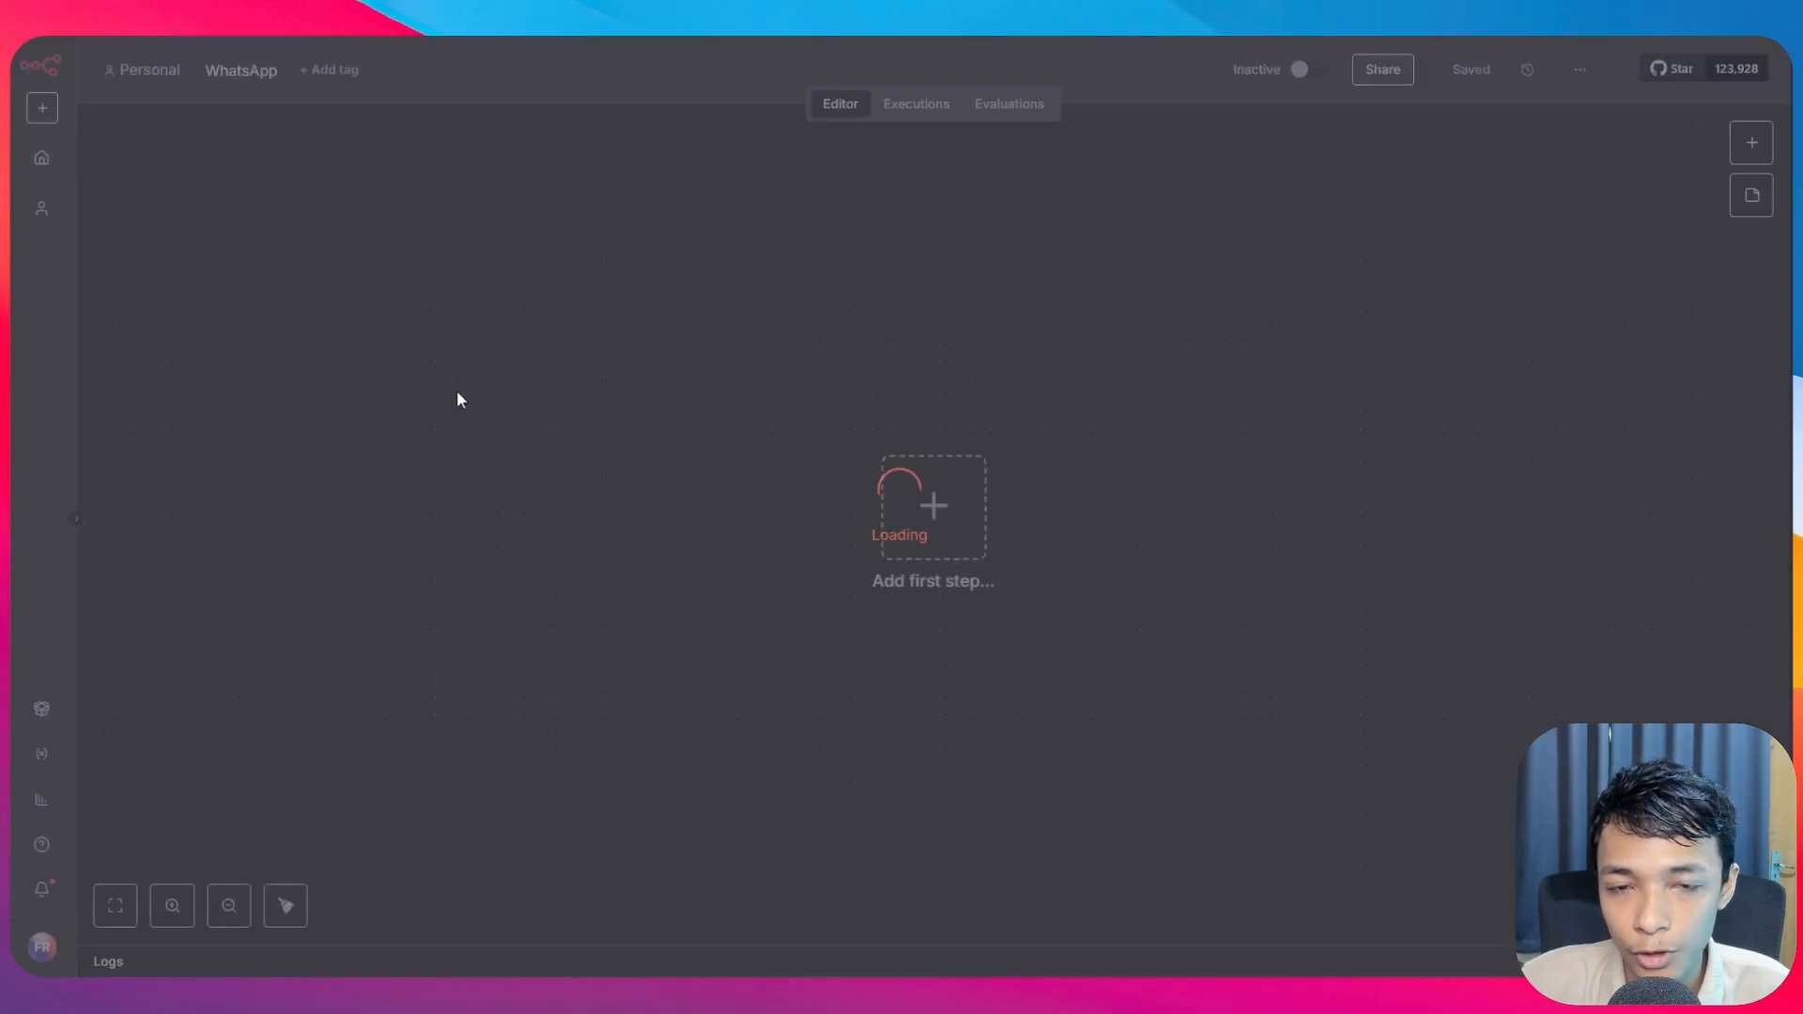
pyautogui.click(928, 520)
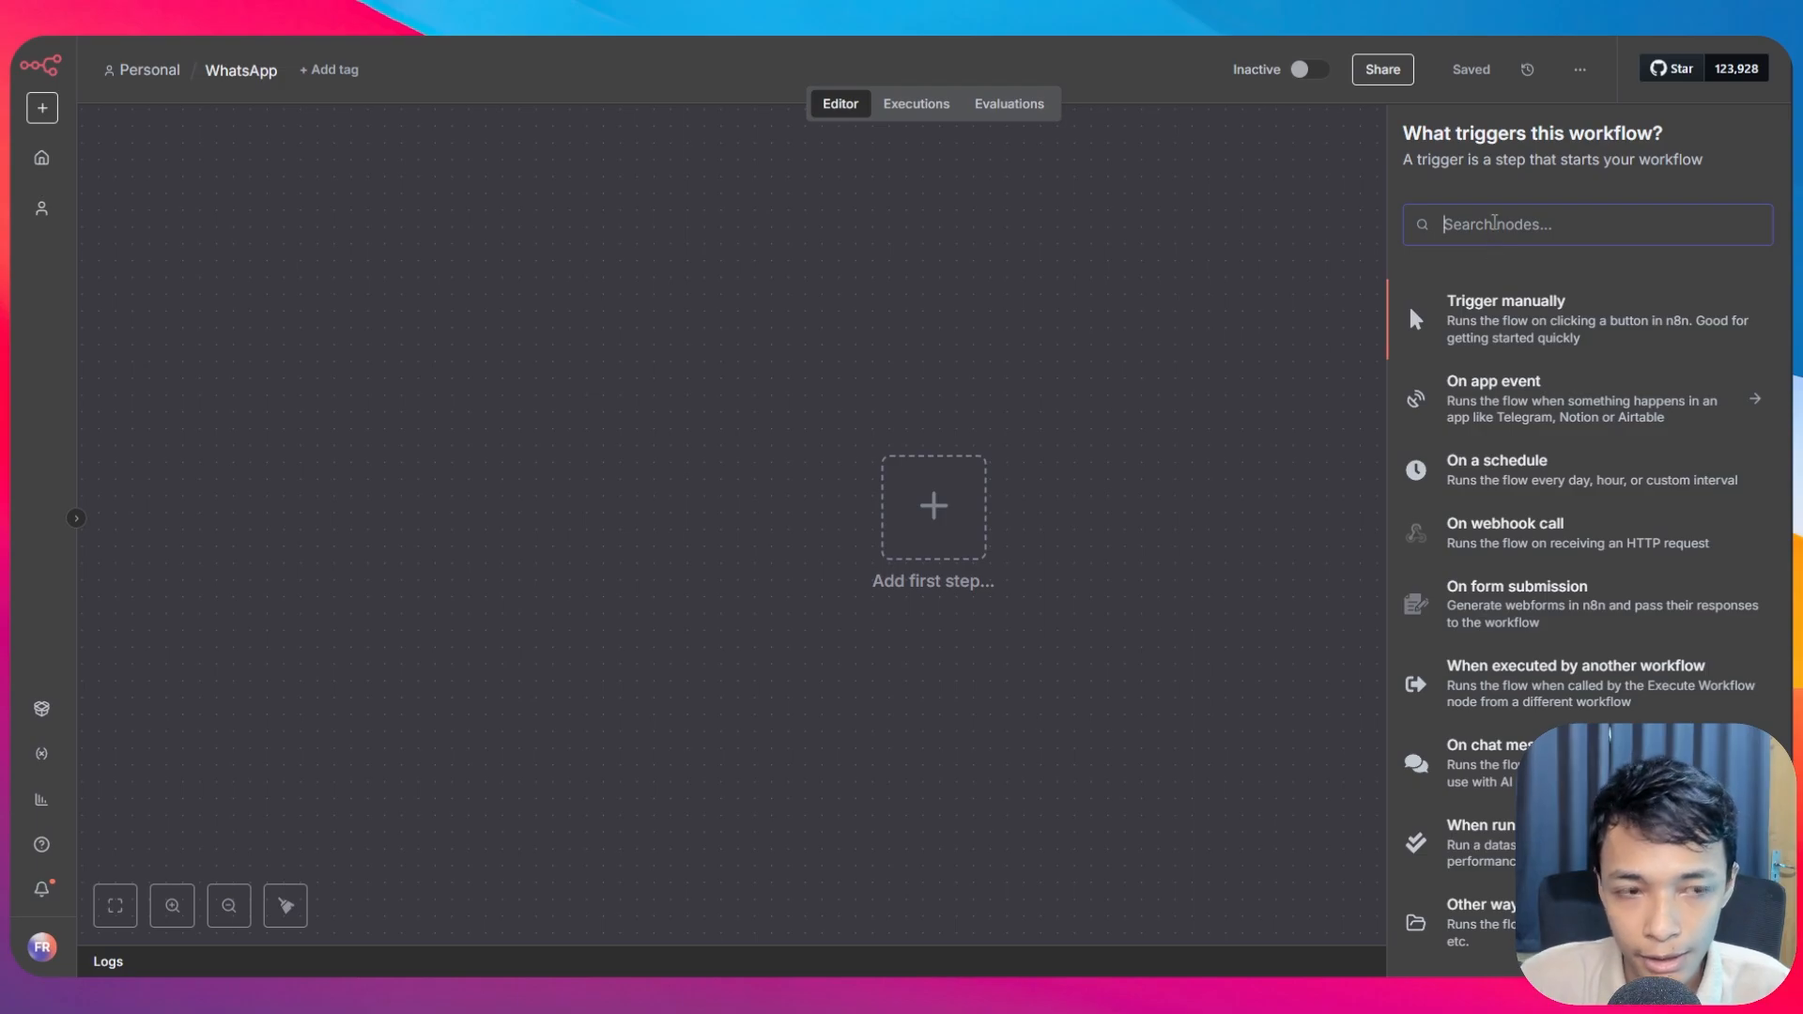
pyautogui.write('waha')
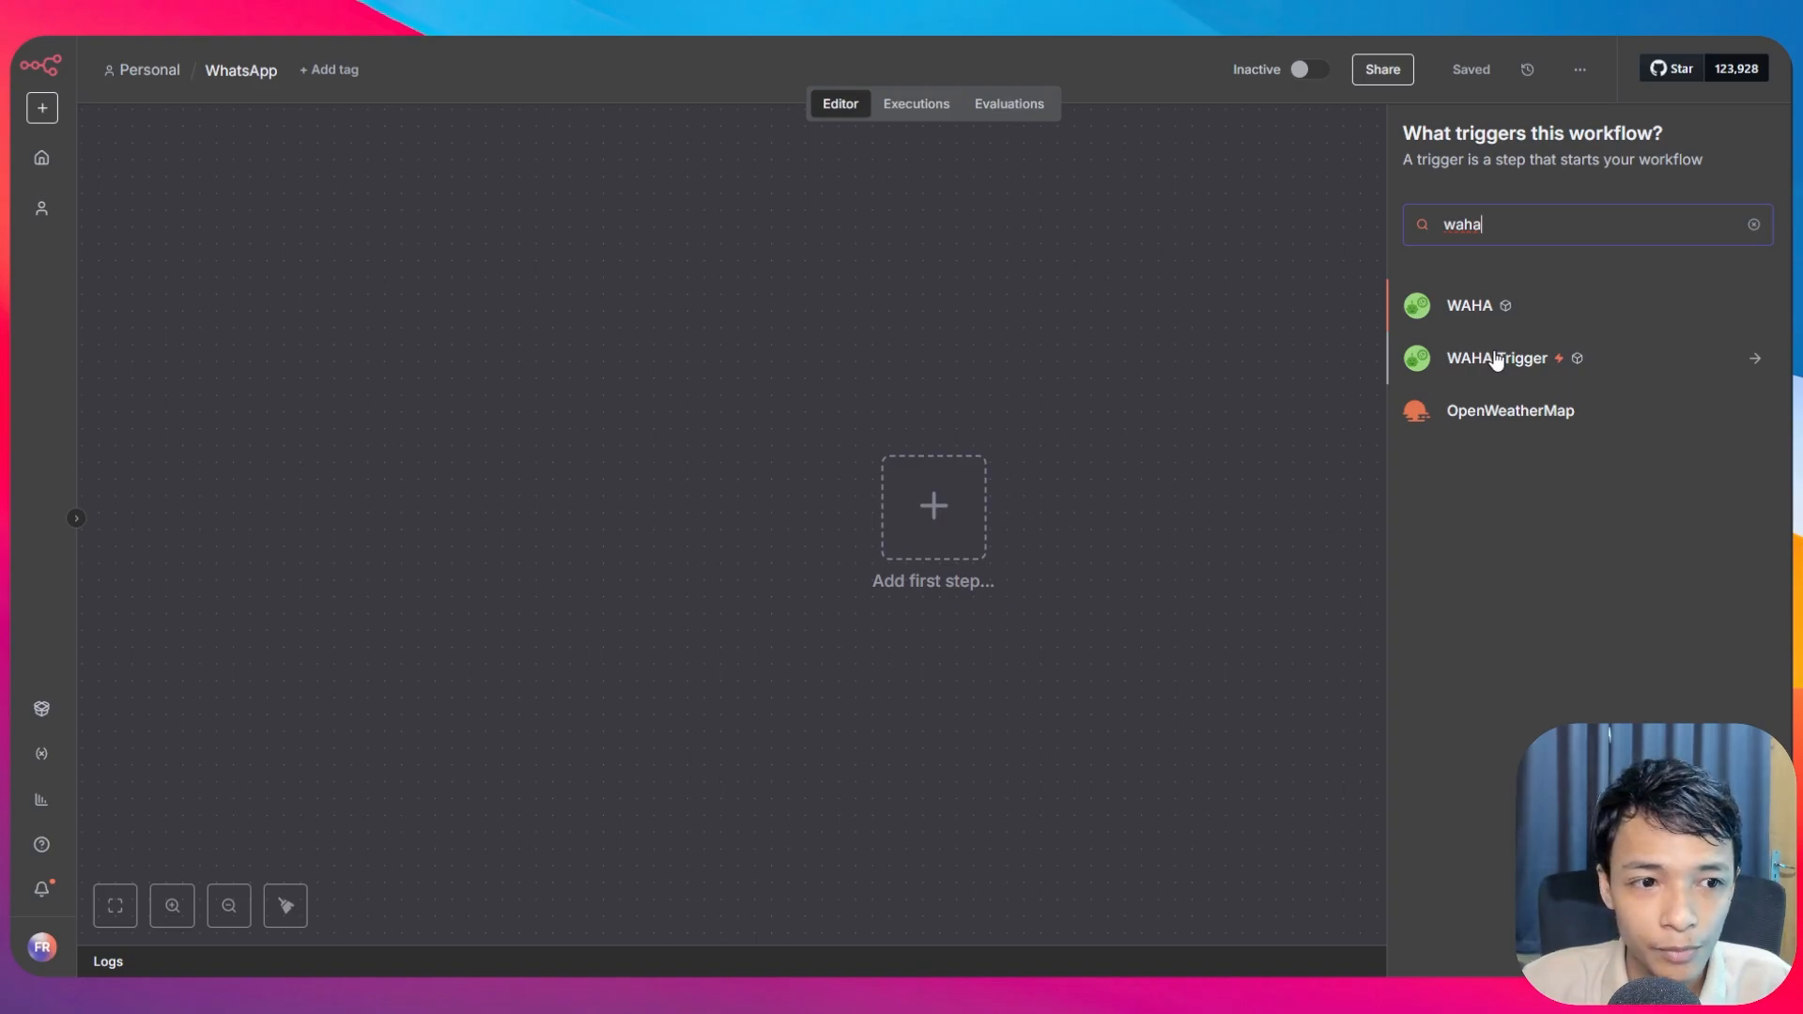
pyautogui.click(1485, 363)
pyautogui.click(1471, 407)
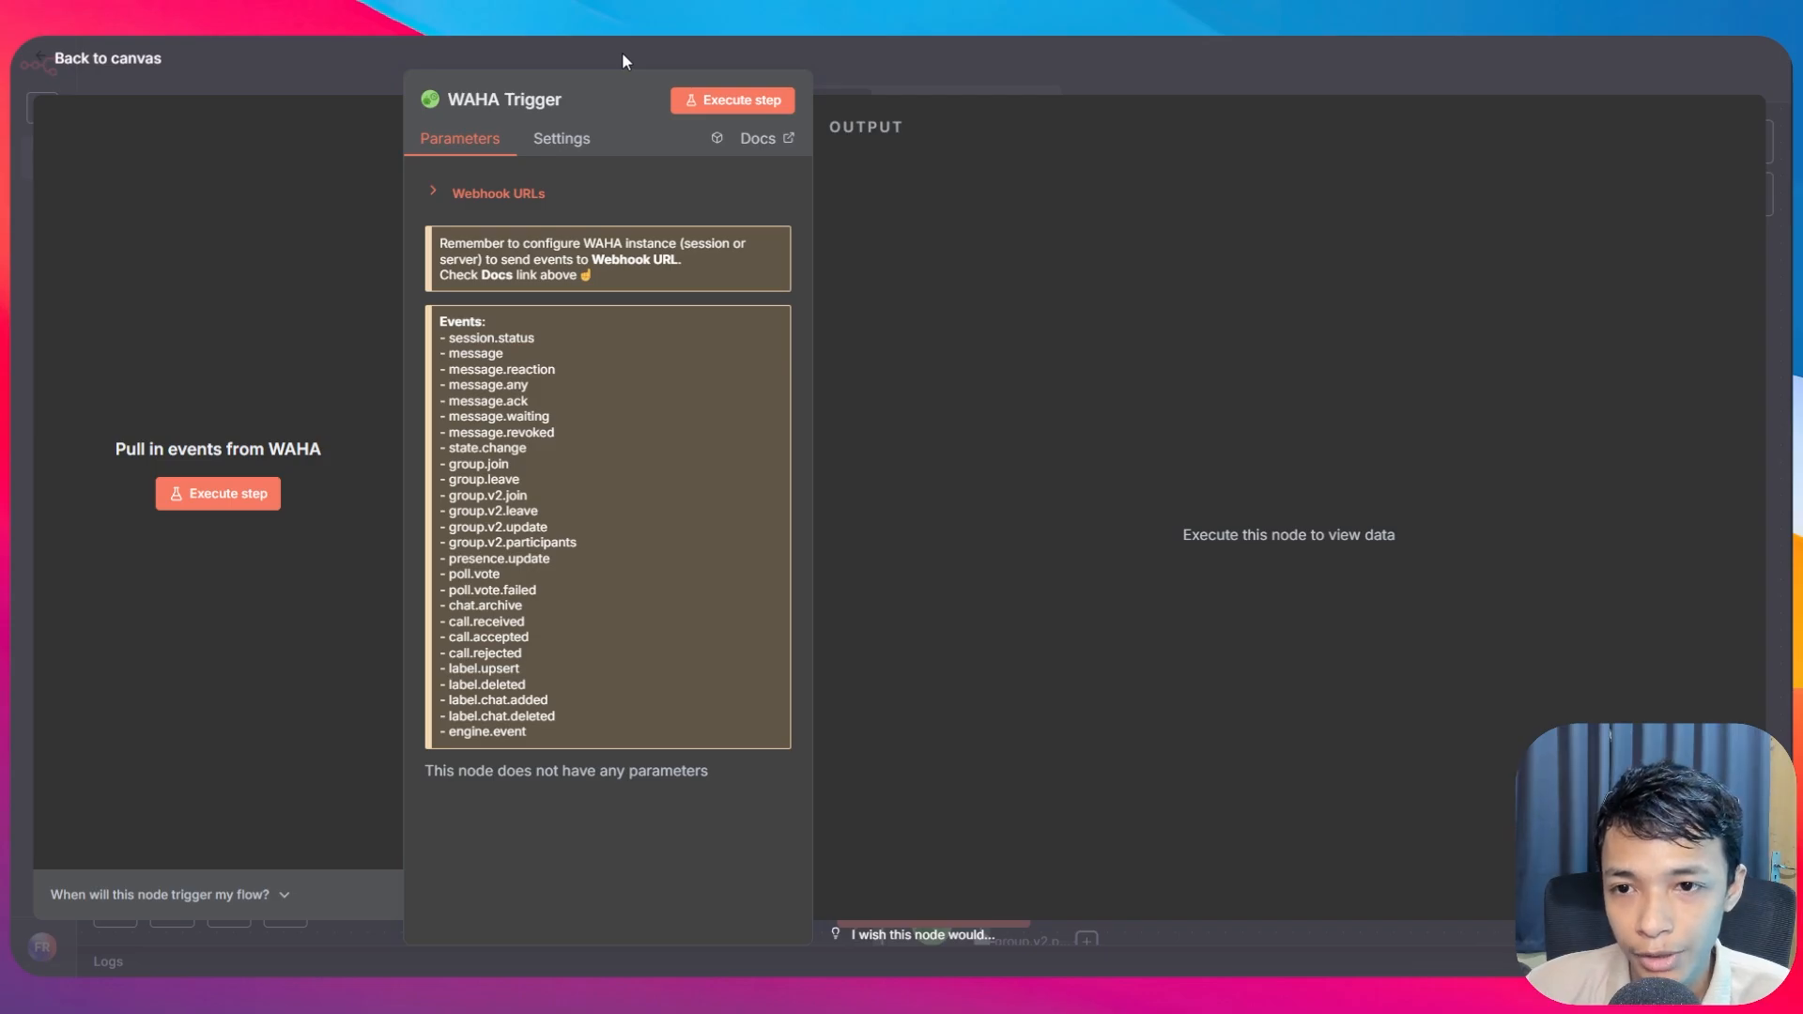
# - Copy the test webhook URL of the WAHA Trigger and switch to the WAHA dashboard
pyautogui.click(515, 195)
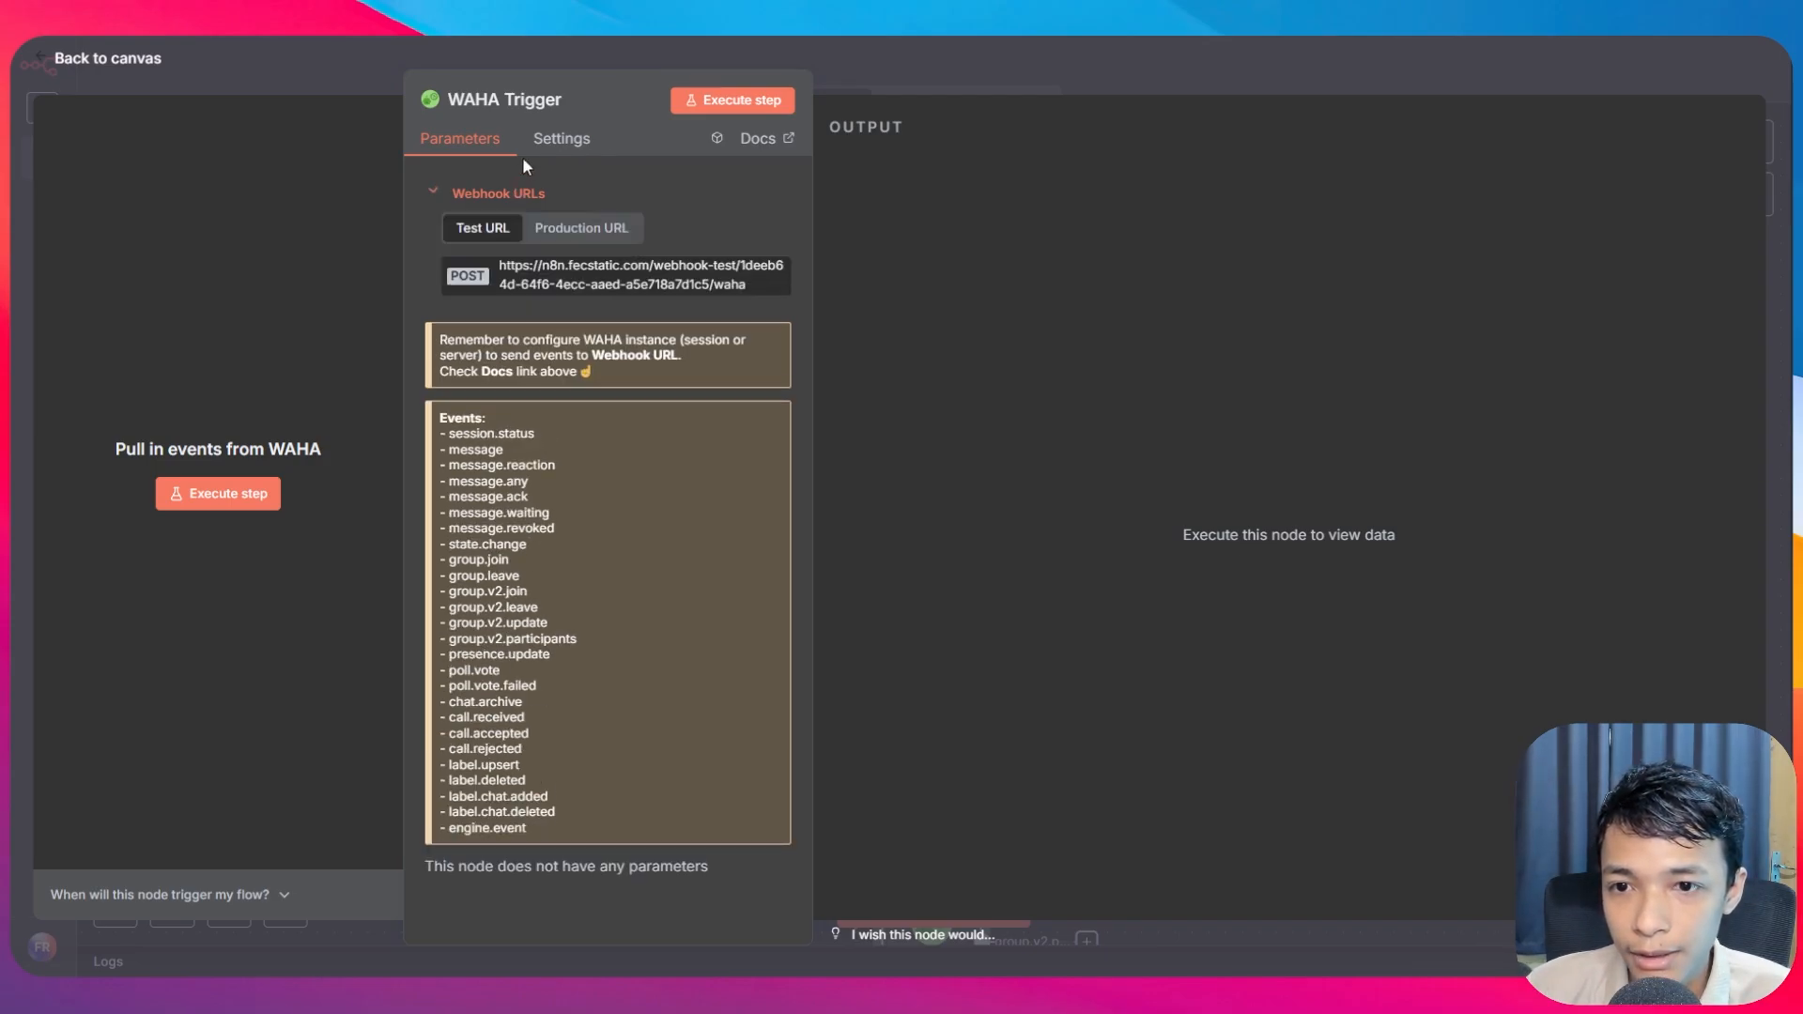
pyautogui.click(620, 287)
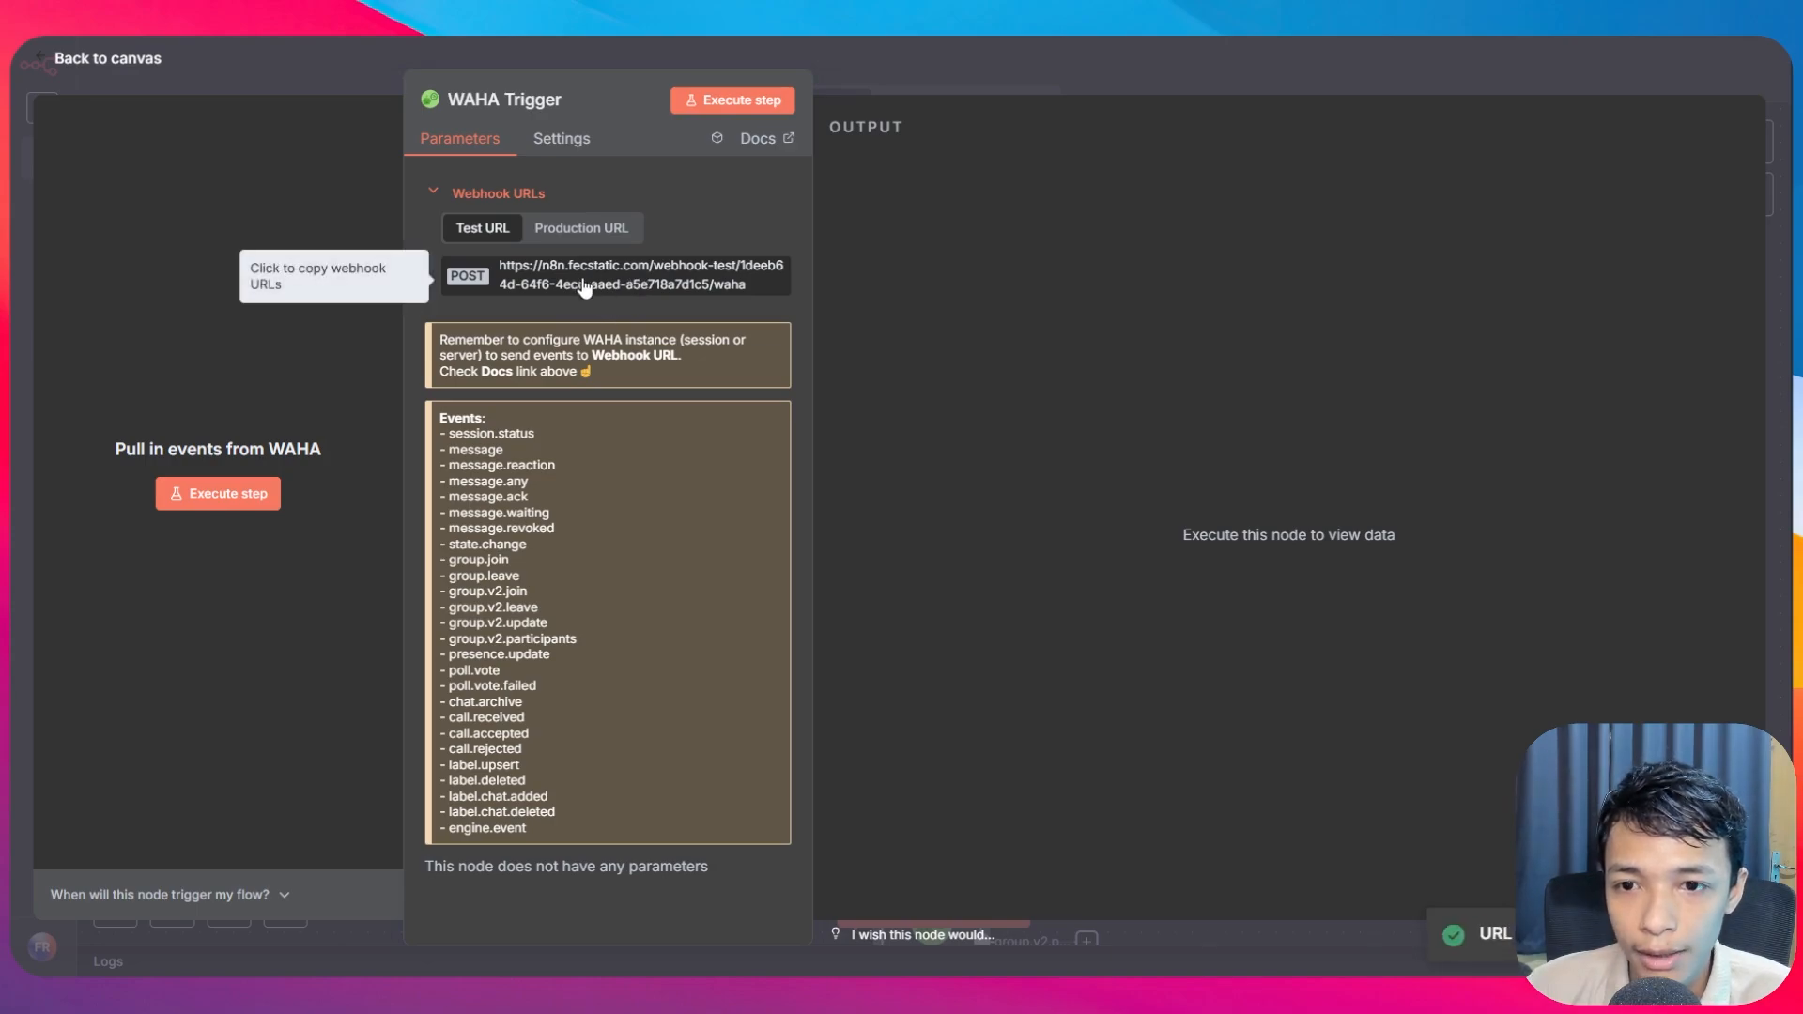
pyautogui.moveTo(11, 178)
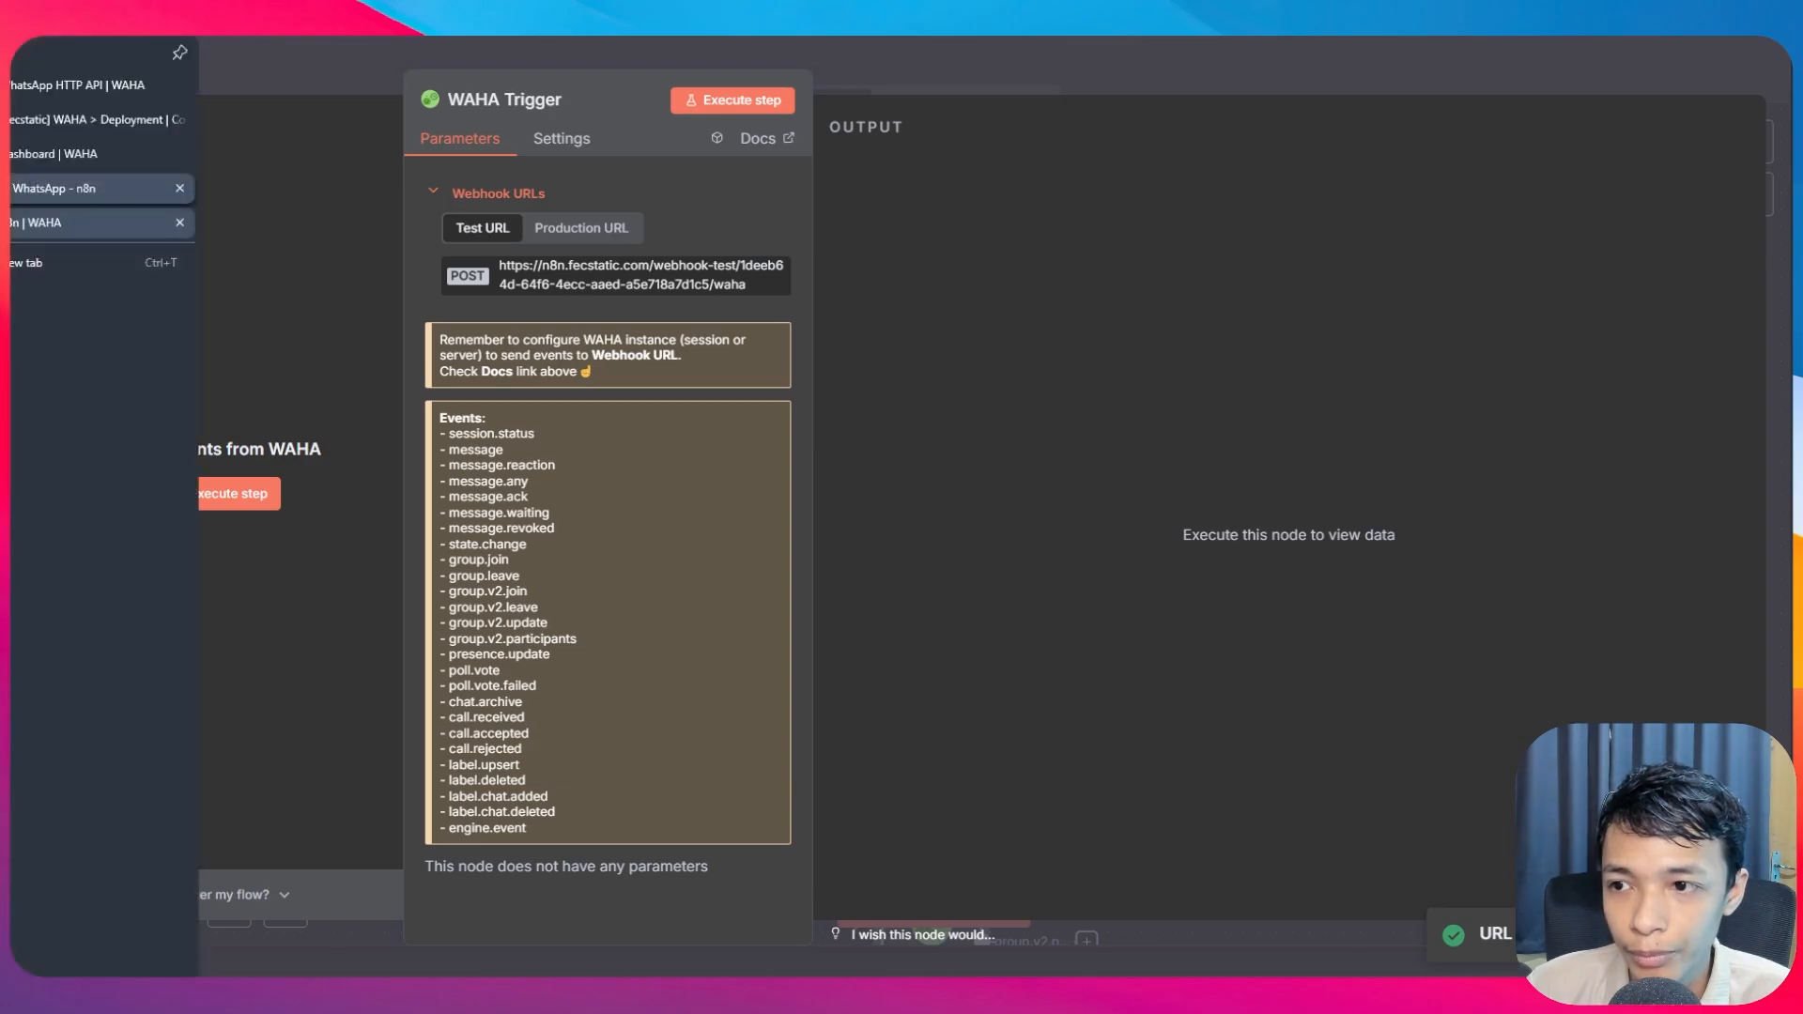
pyautogui.click(80, 133)
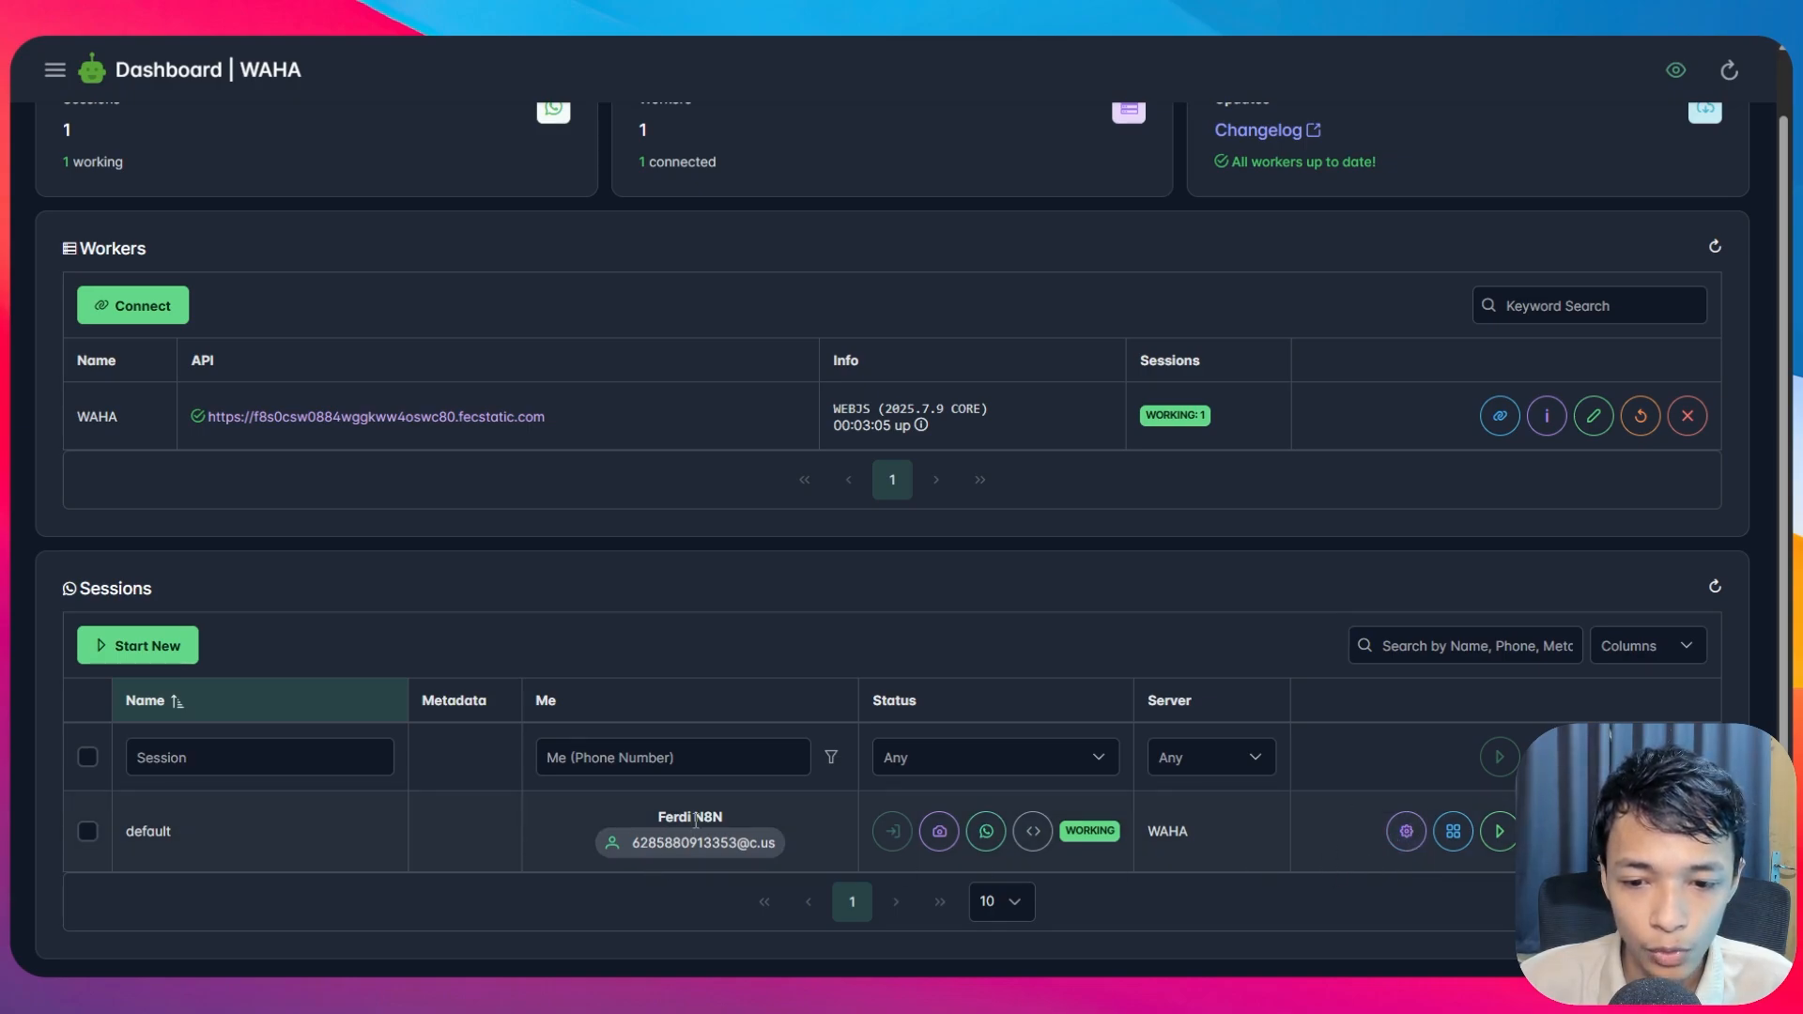
# - Add a webhook to the default session's configuration and set its URL to the copied n8n test webhook URL
pyautogui.click(1407, 831)
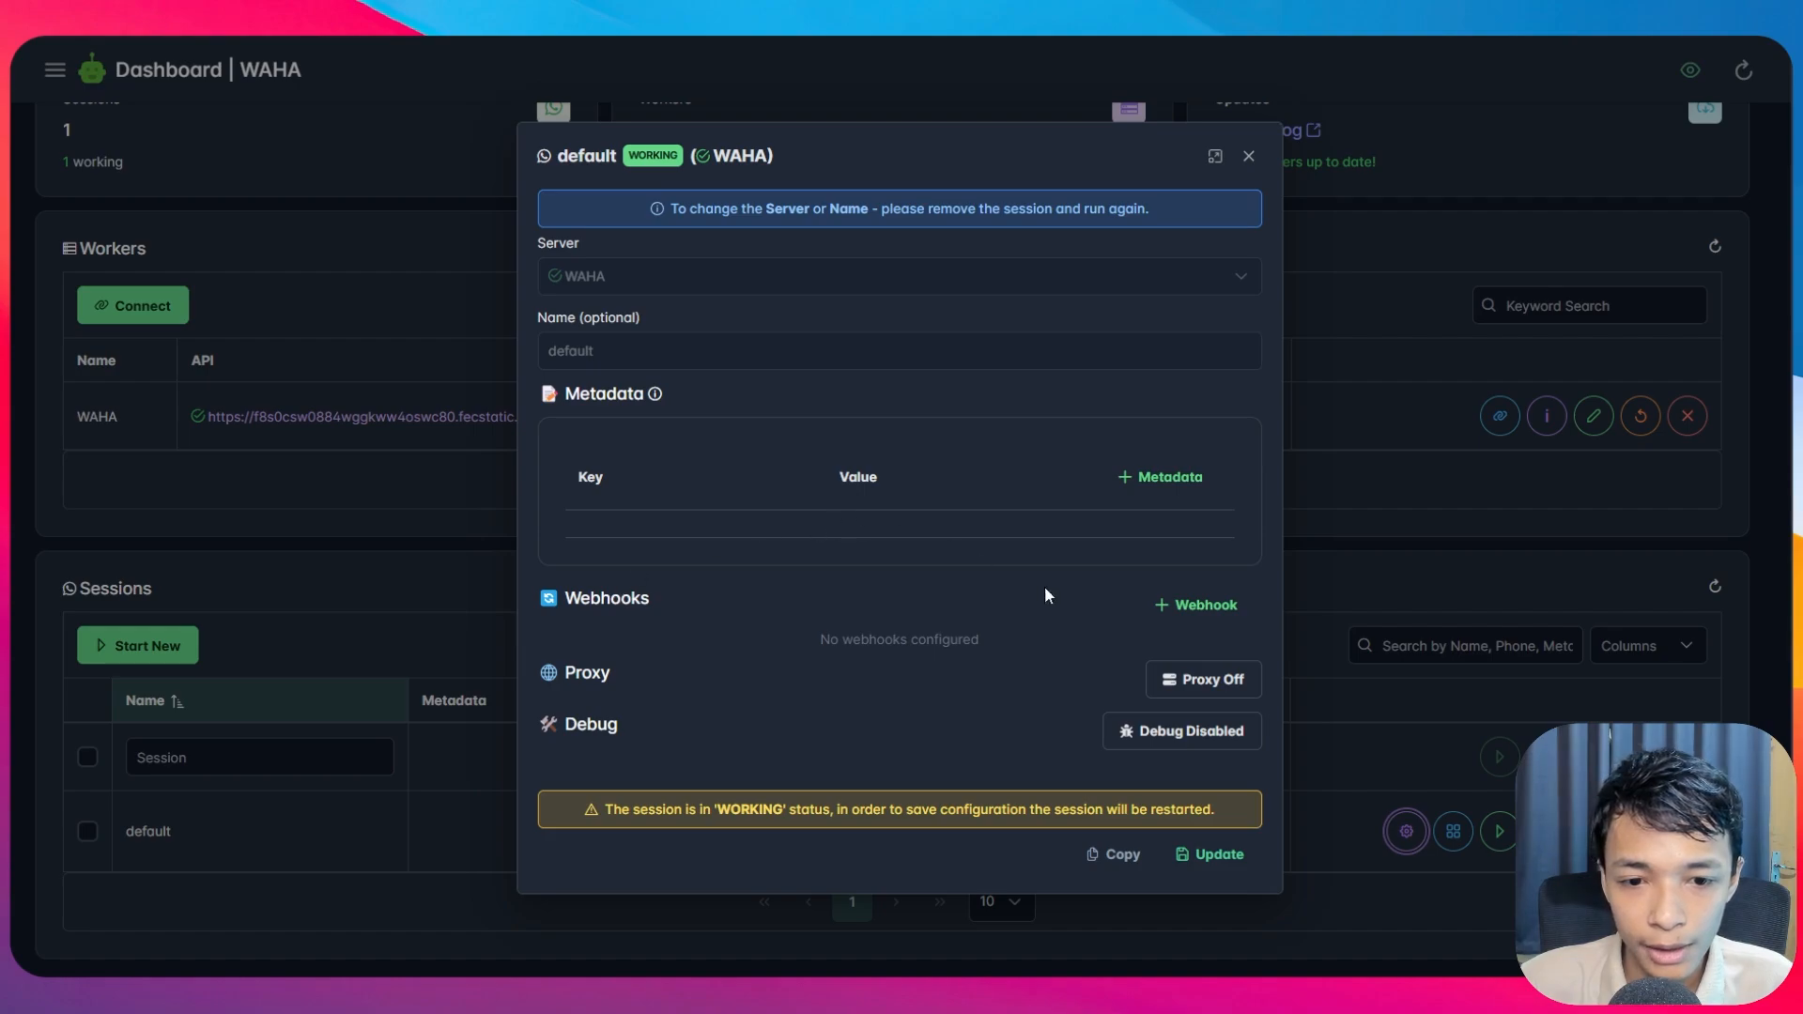
pyautogui.click(1206, 615)
pyautogui.scroll(-4, 861, 636)
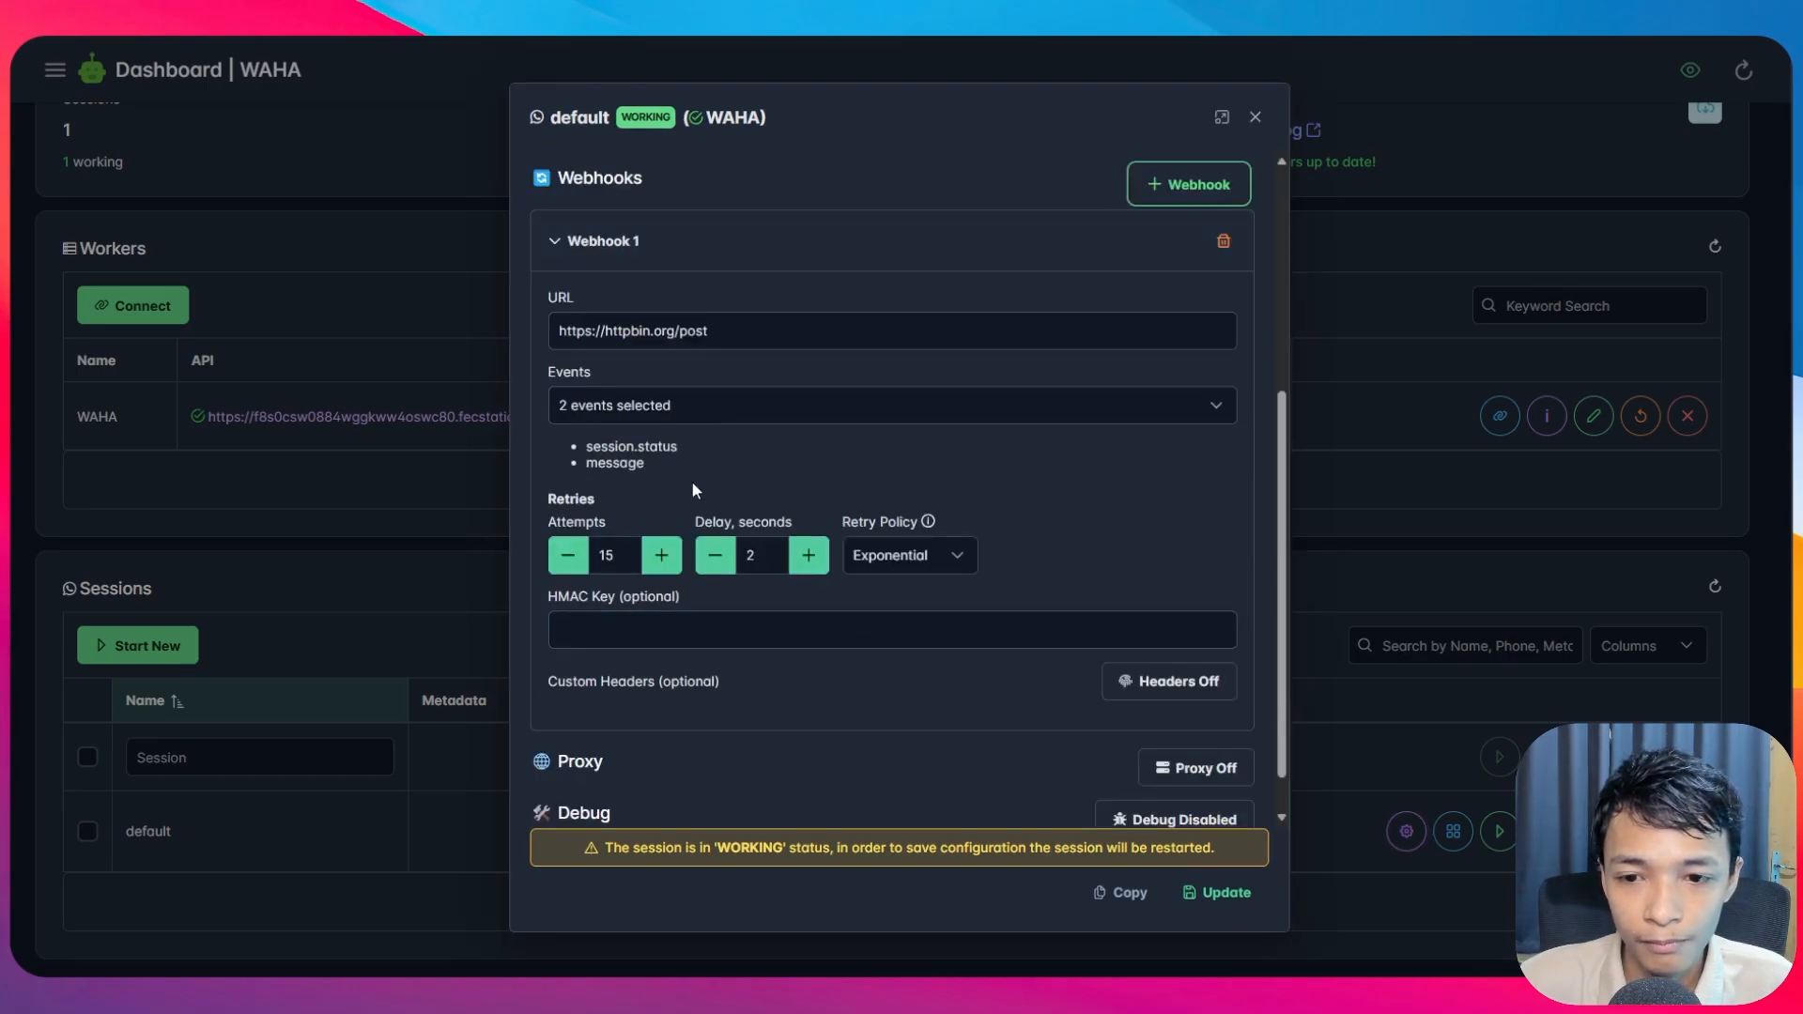
pyautogui.tripleClick(768, 313)
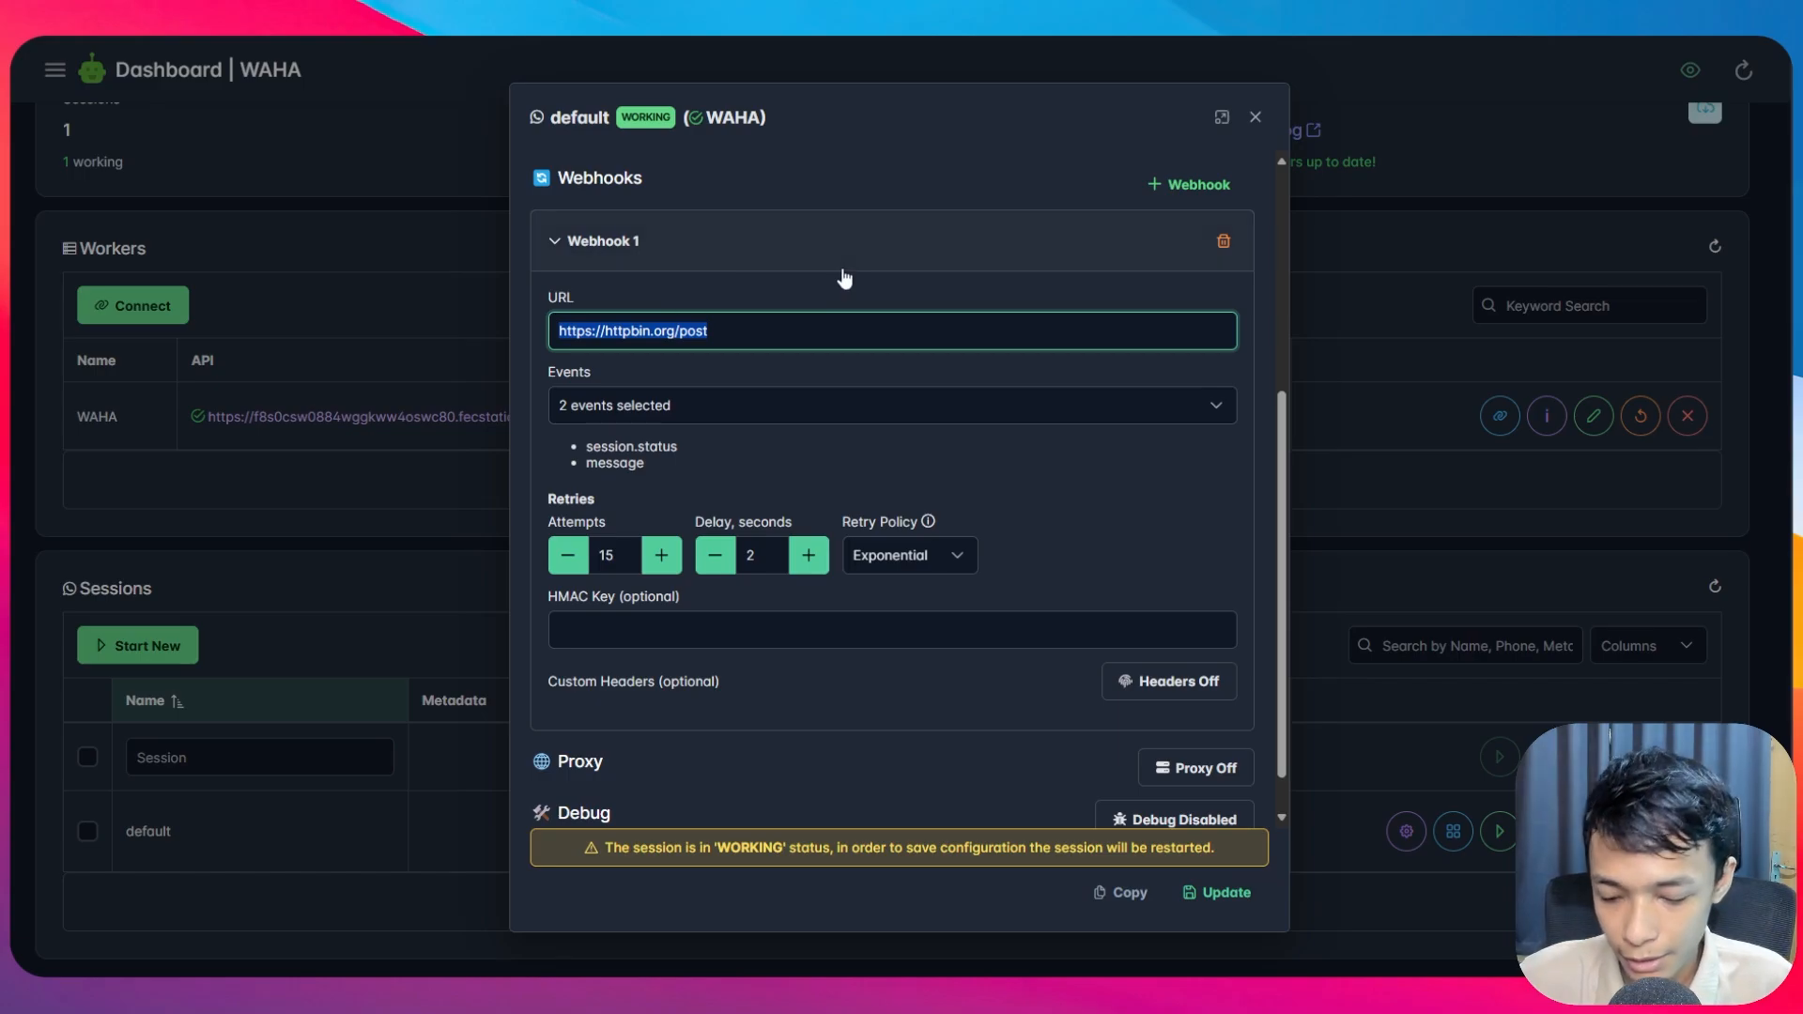
pyautogui.press('super+v')
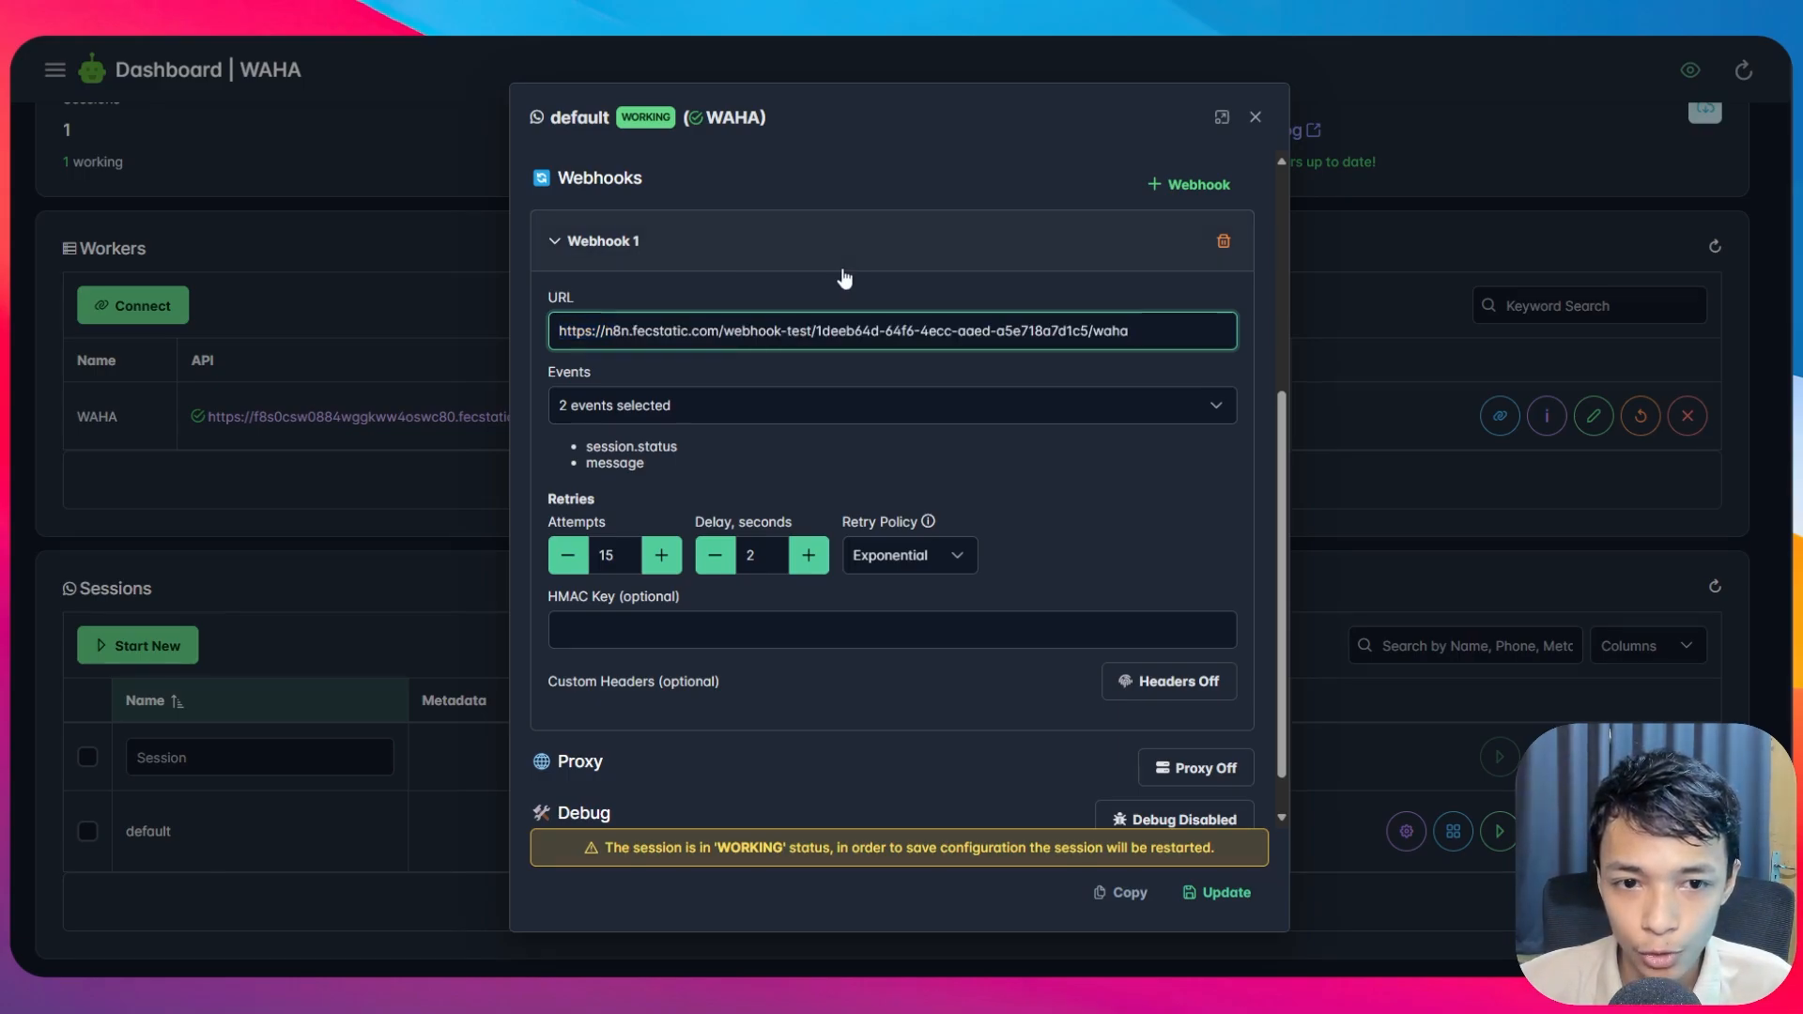
# - Select all events for Webhook 1 and update the default session with this configuration
pyautogui.click(740, 399)
pyautogui.scroll(-12, 724, 554)
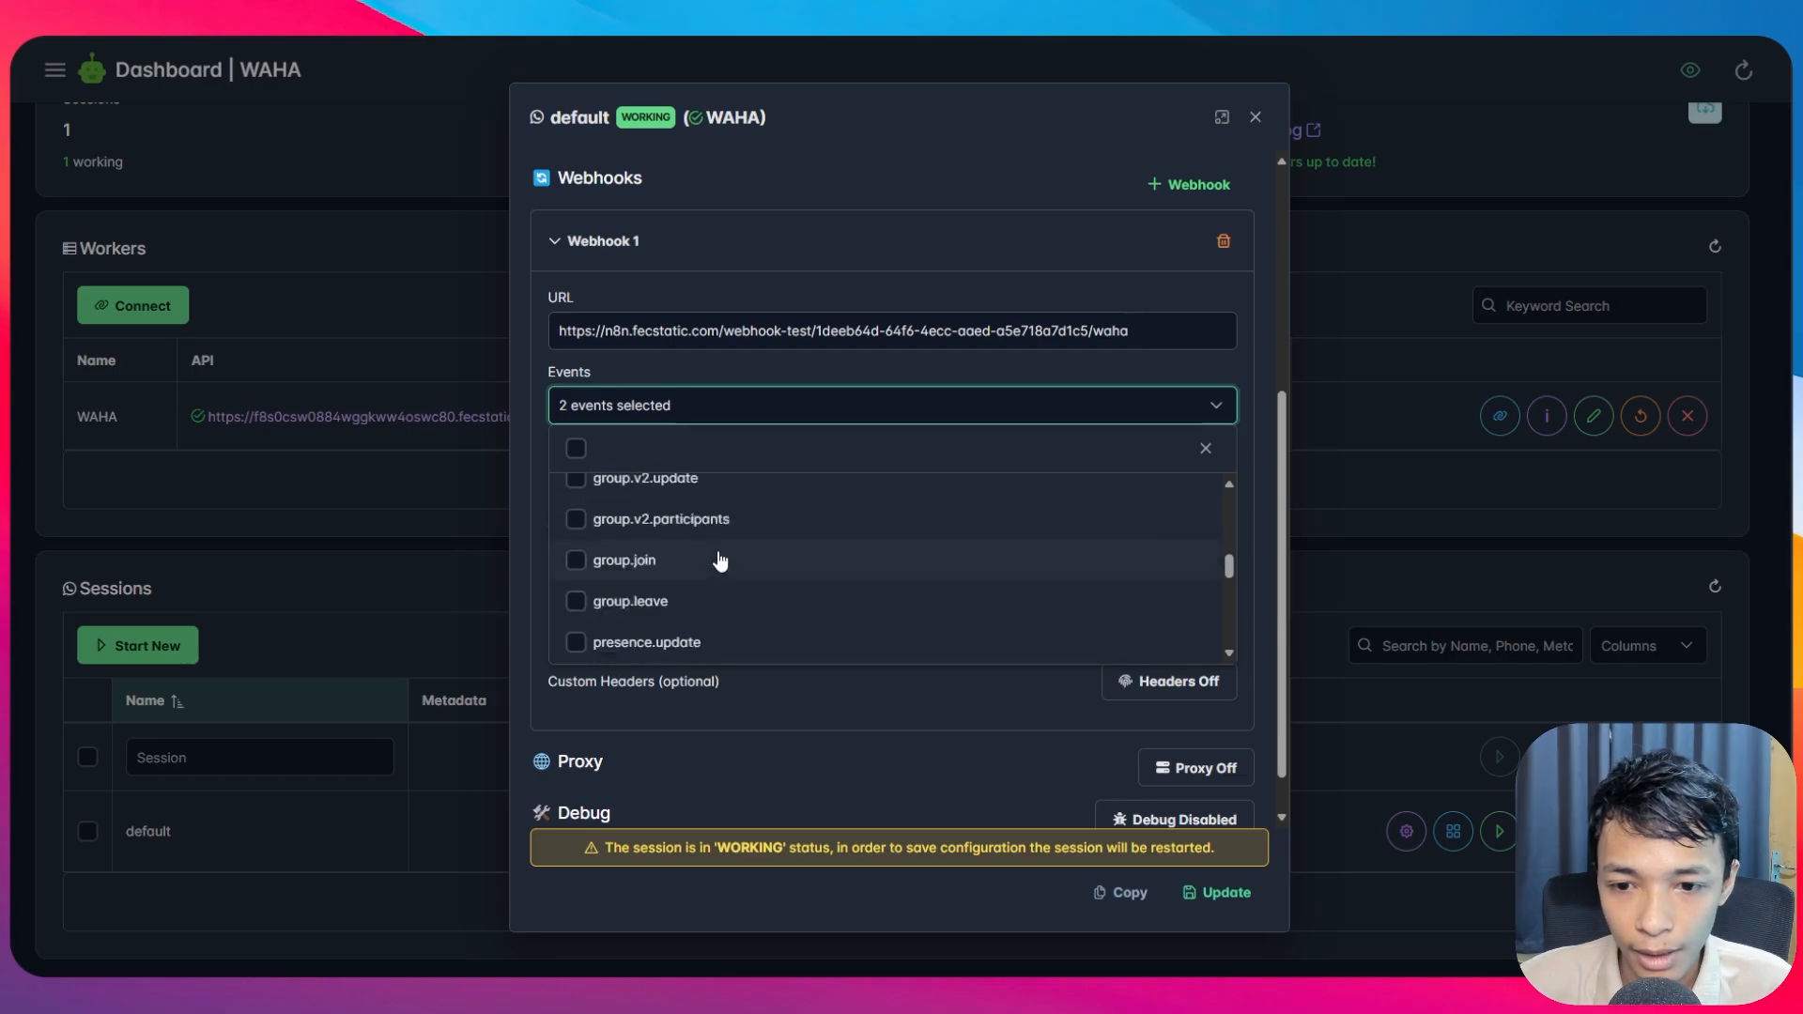
pyautogui.scroll(12, 724, 554)
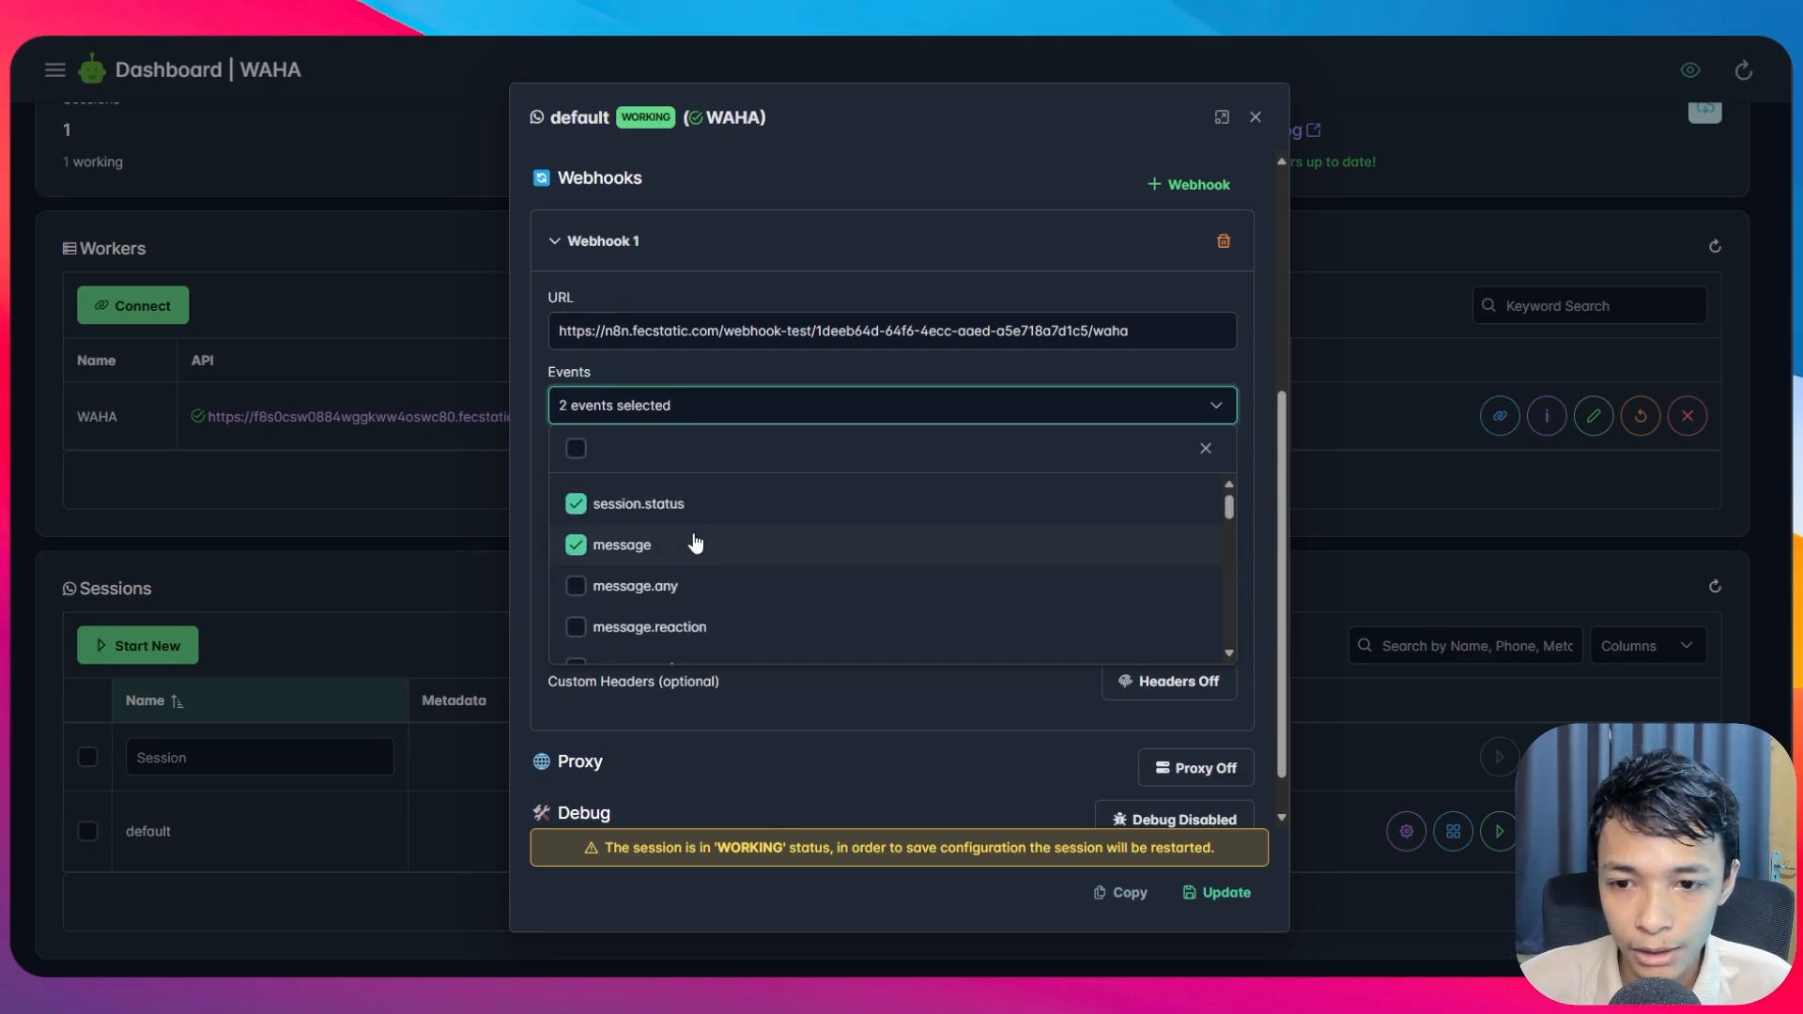
pyautogui.click(576, 448)
pyautogui.click(667, 373)
pyautogui.scroll(-5, 666, 366)
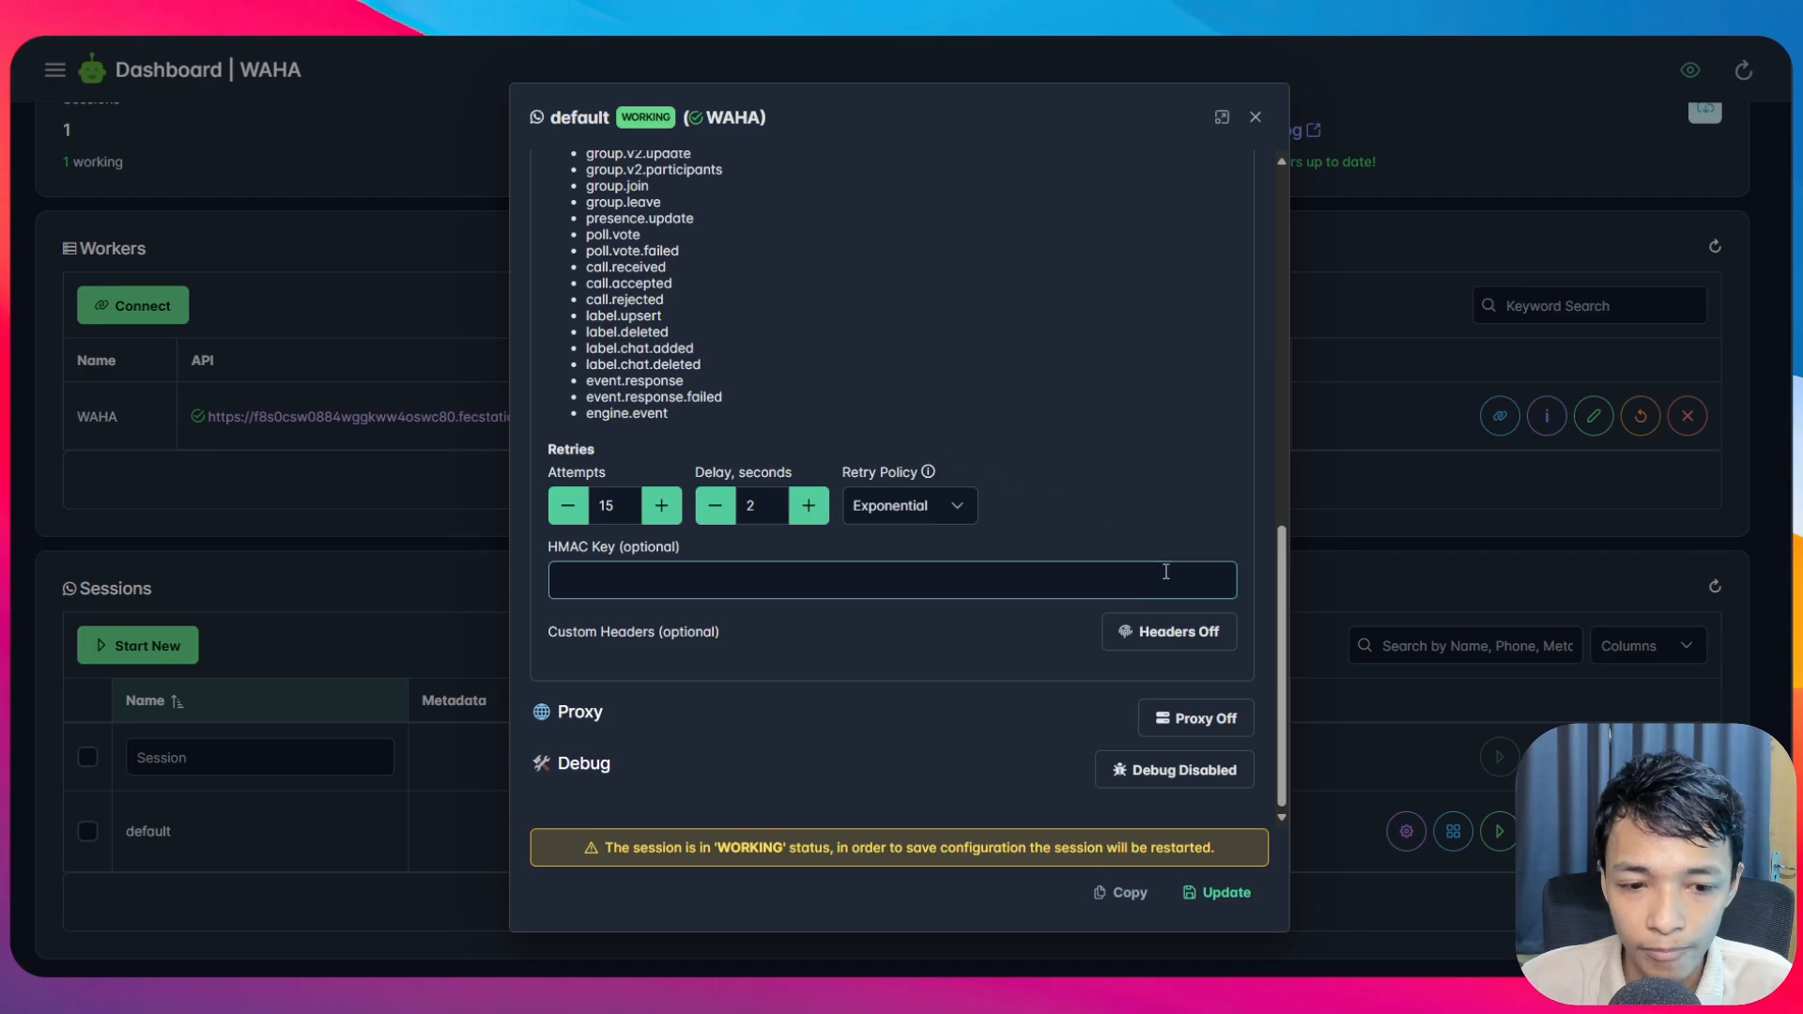
pyautogui.click(1228, 895)
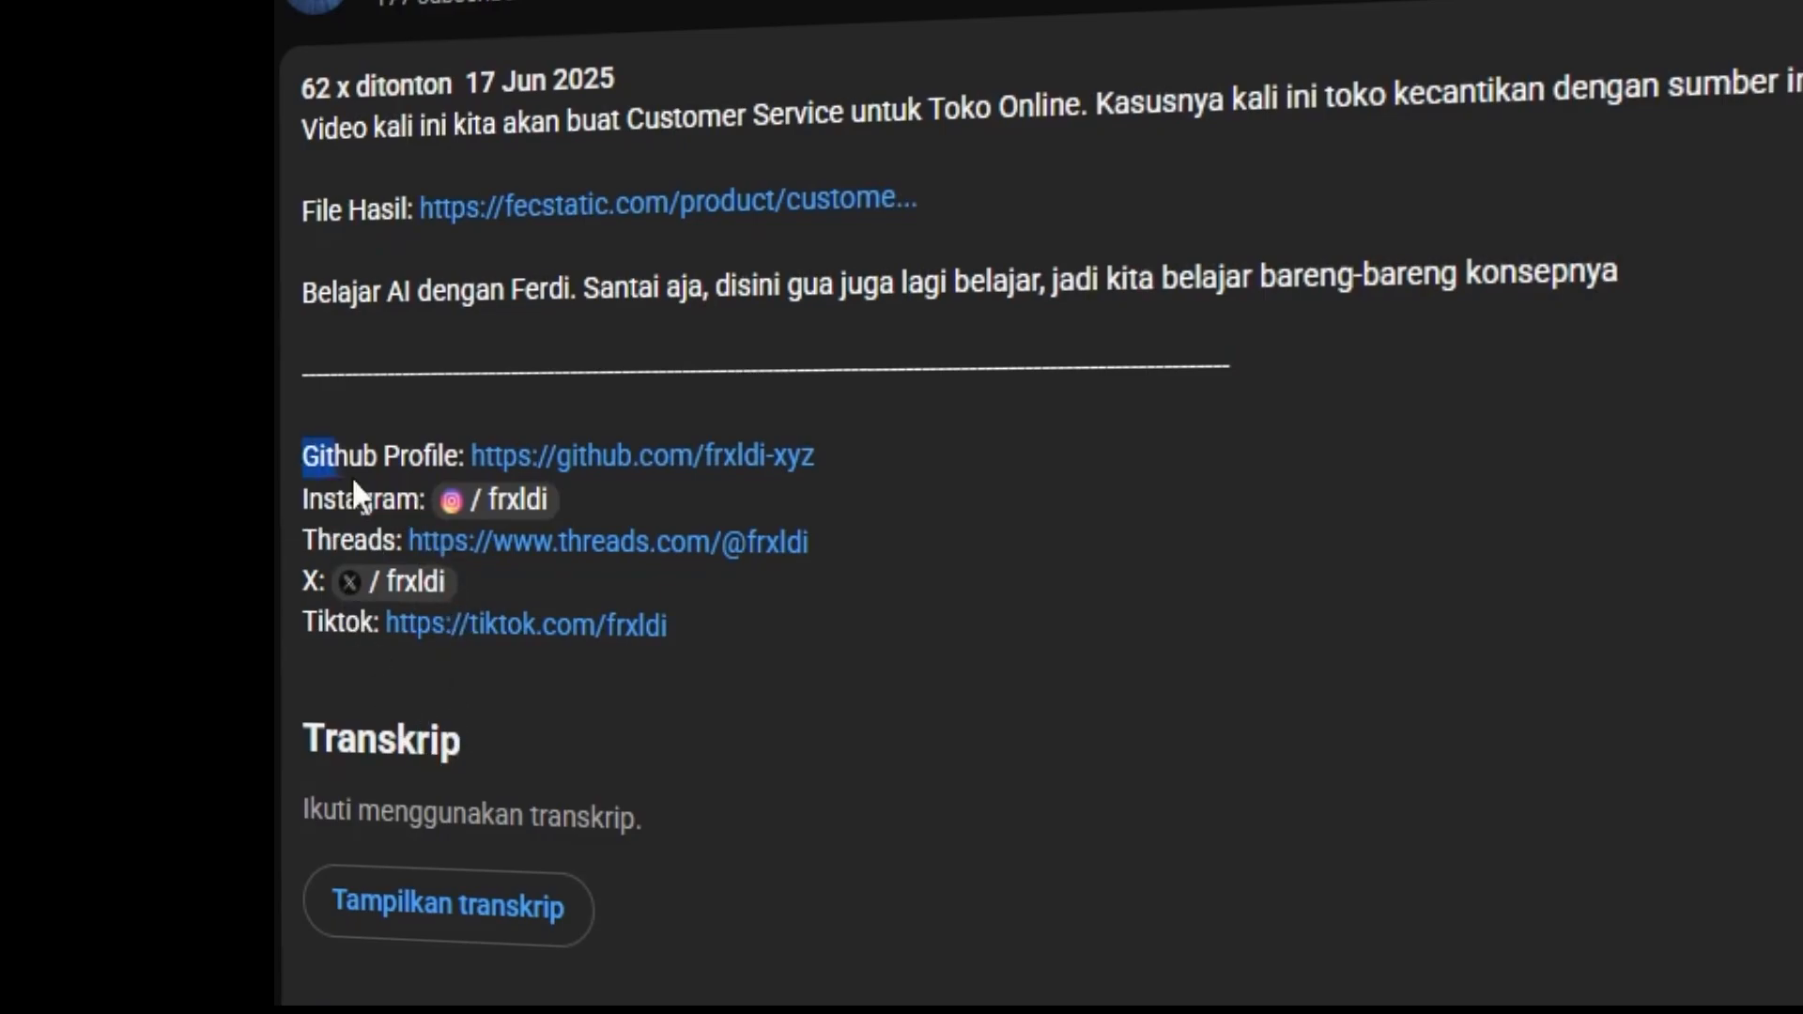
pyautogui.moveTo(353, 480); pyautogui.dragTo(576, 607)
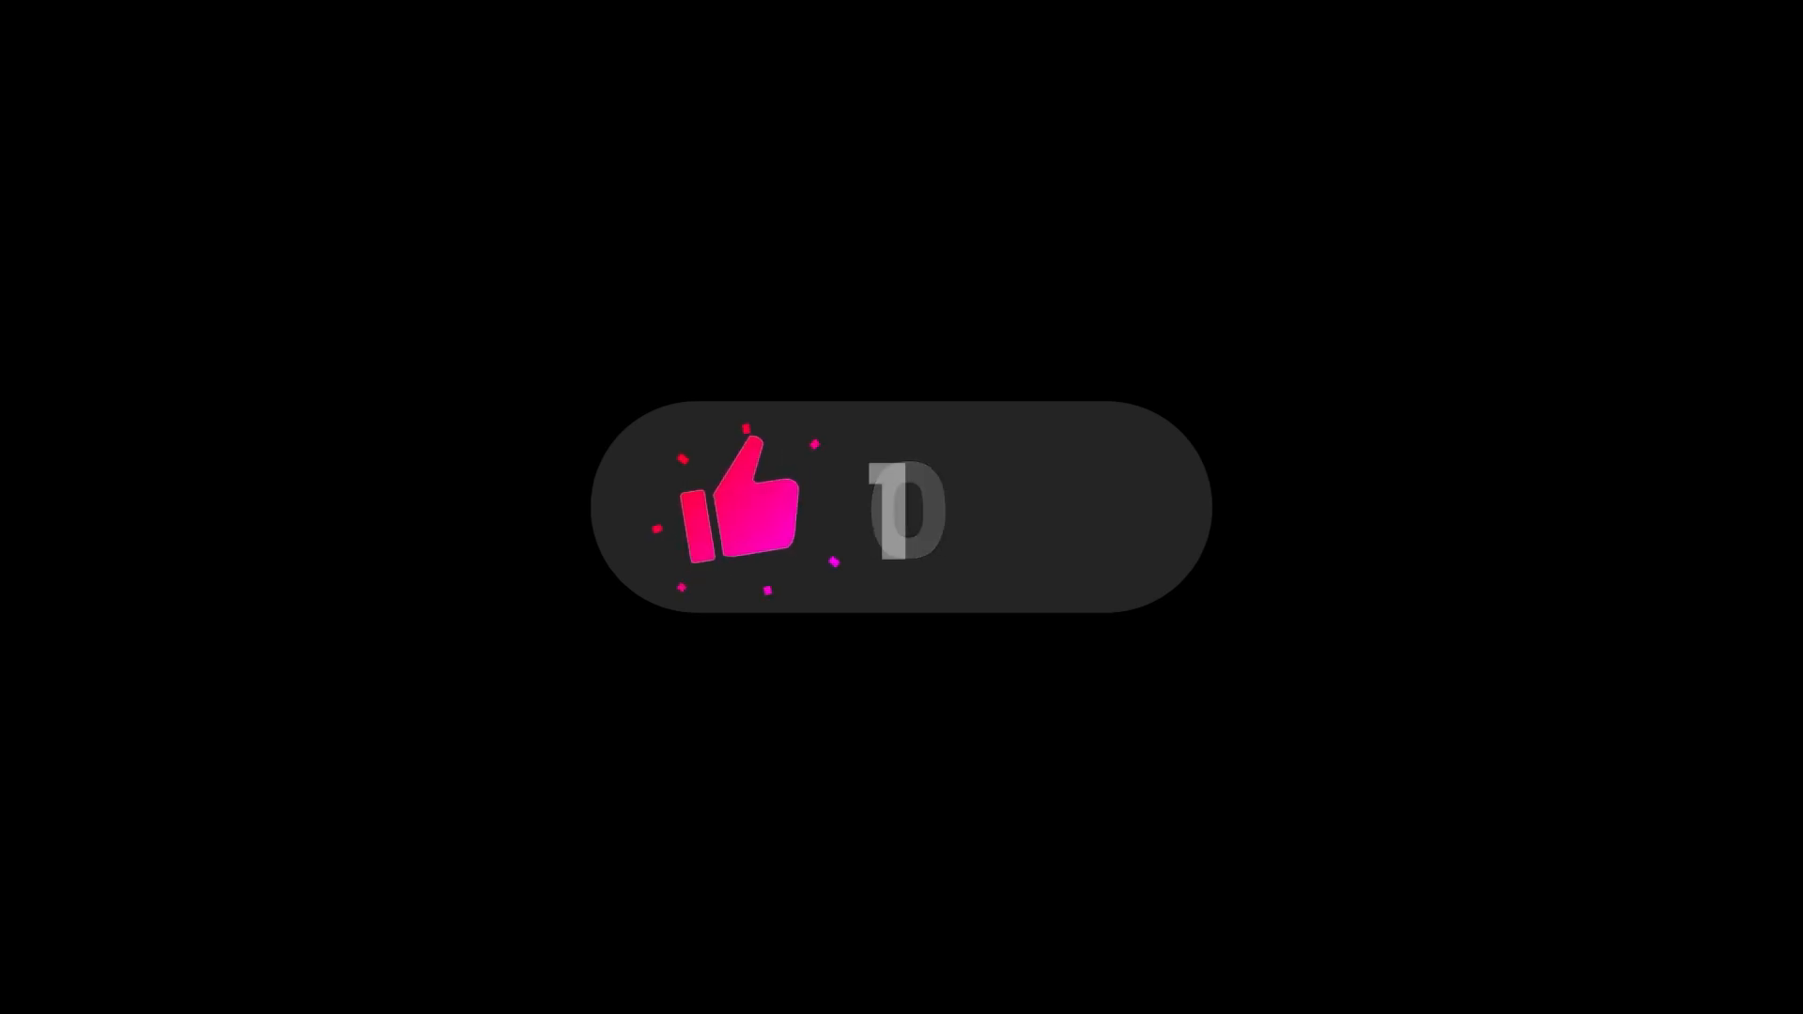